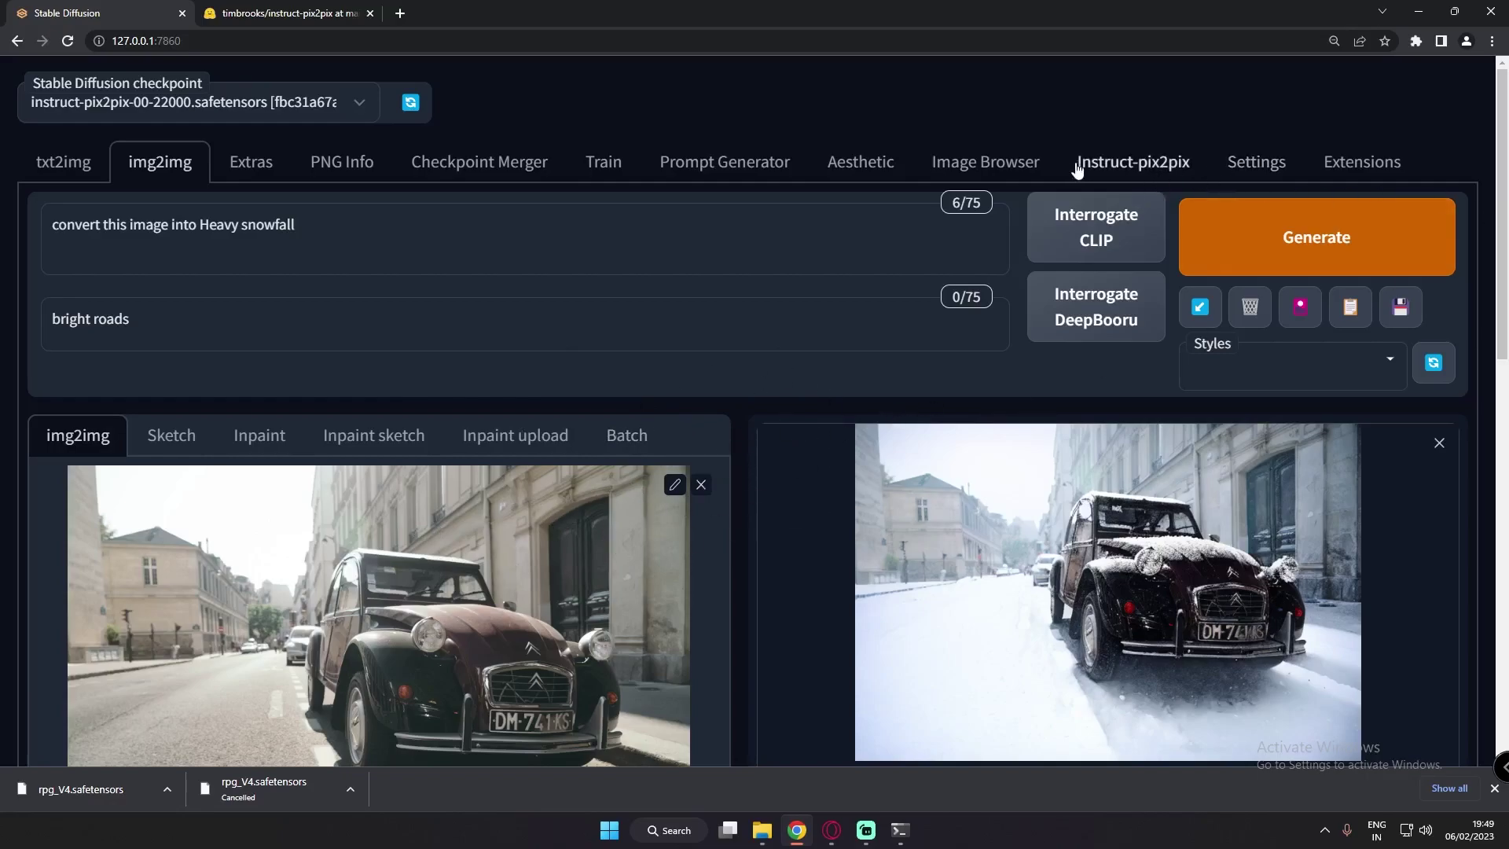
# Check the installed extensions for stable-diffusion-webui-instruct-pix2pix and view the Instruct-pix2pix page
pyautogui.click(1363, 167)
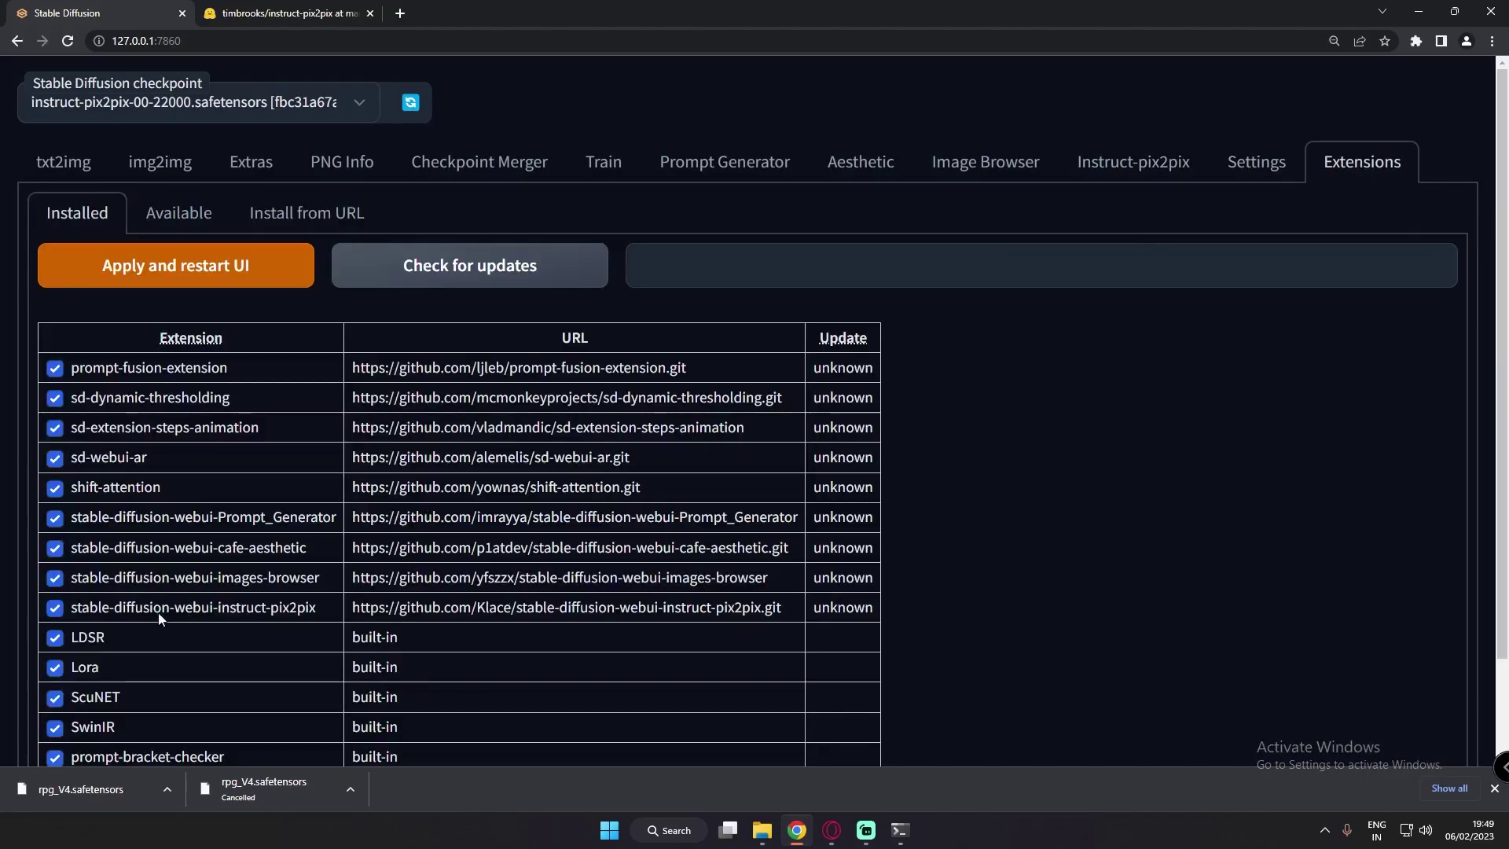
pyautogui.click(1131, 167)
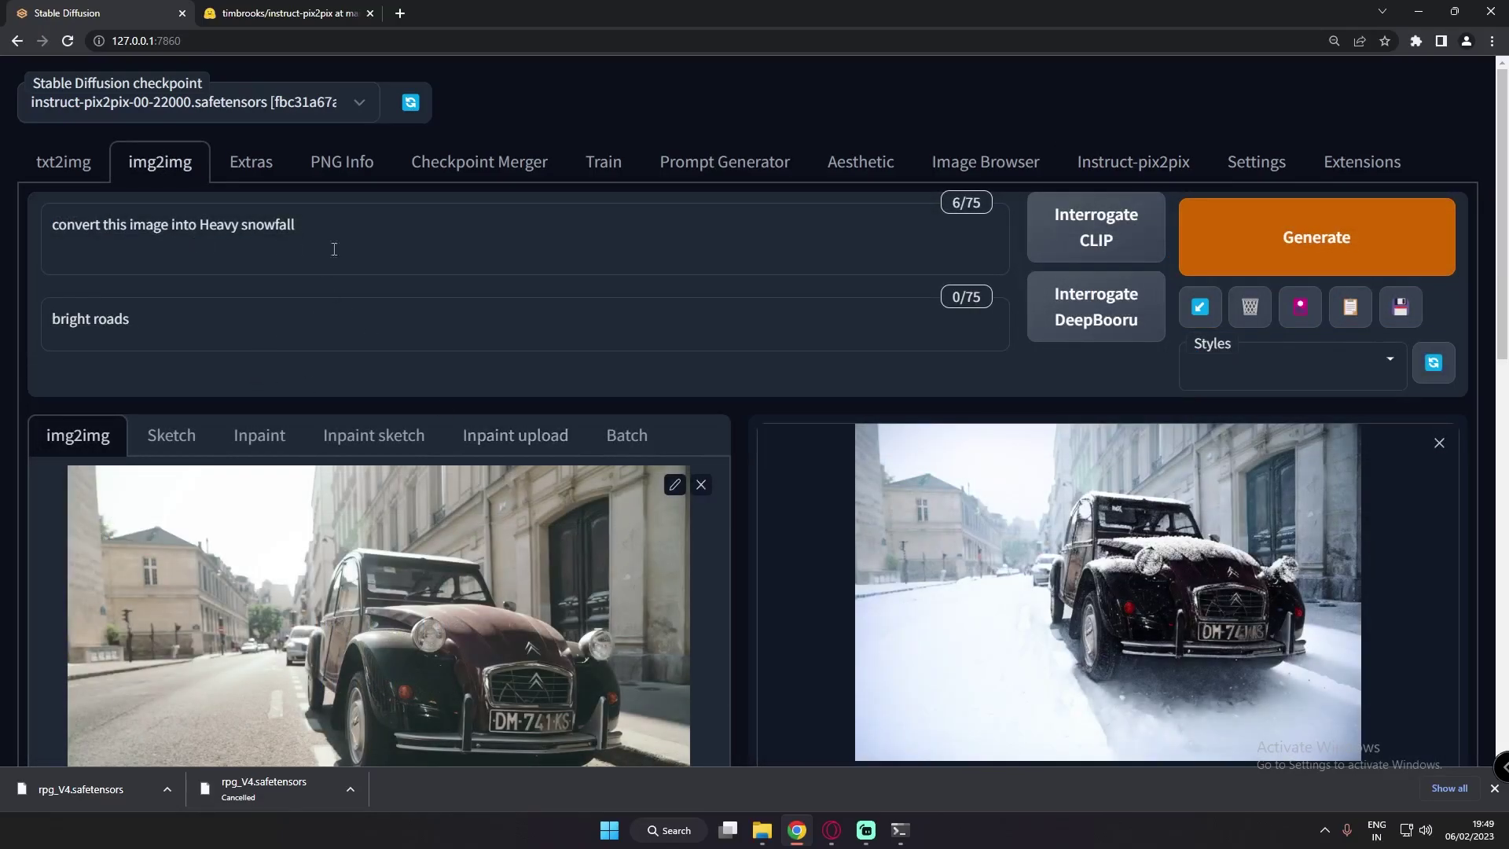
# Look over the model files of the timbrooks/instruct-pix2pix repository on Hugging Face and switch to File Explorer
pyautogui.click(285, 15)
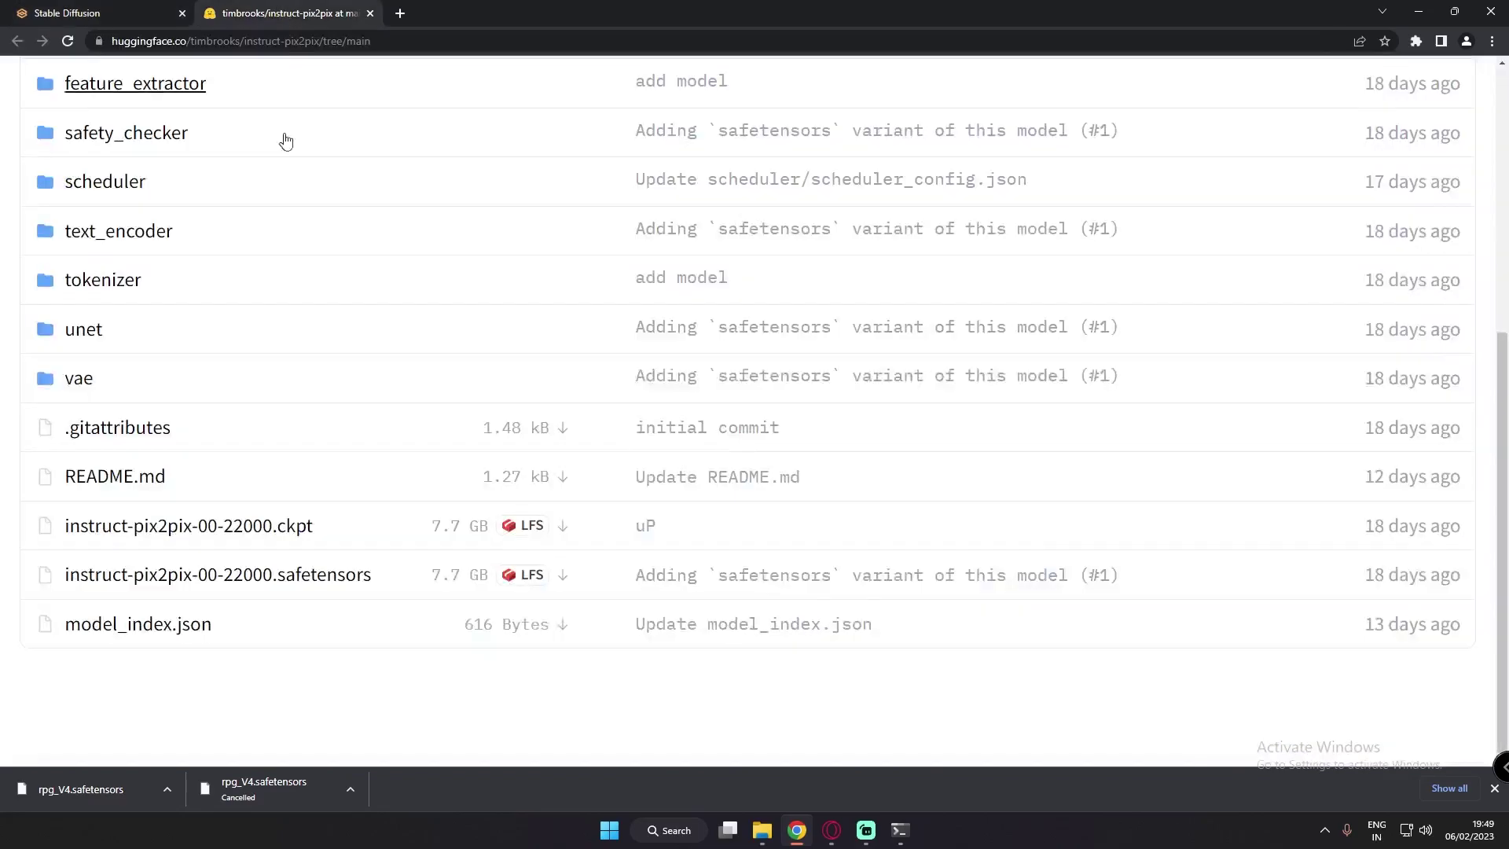
pyautogui.scroll(1, 350, 462)
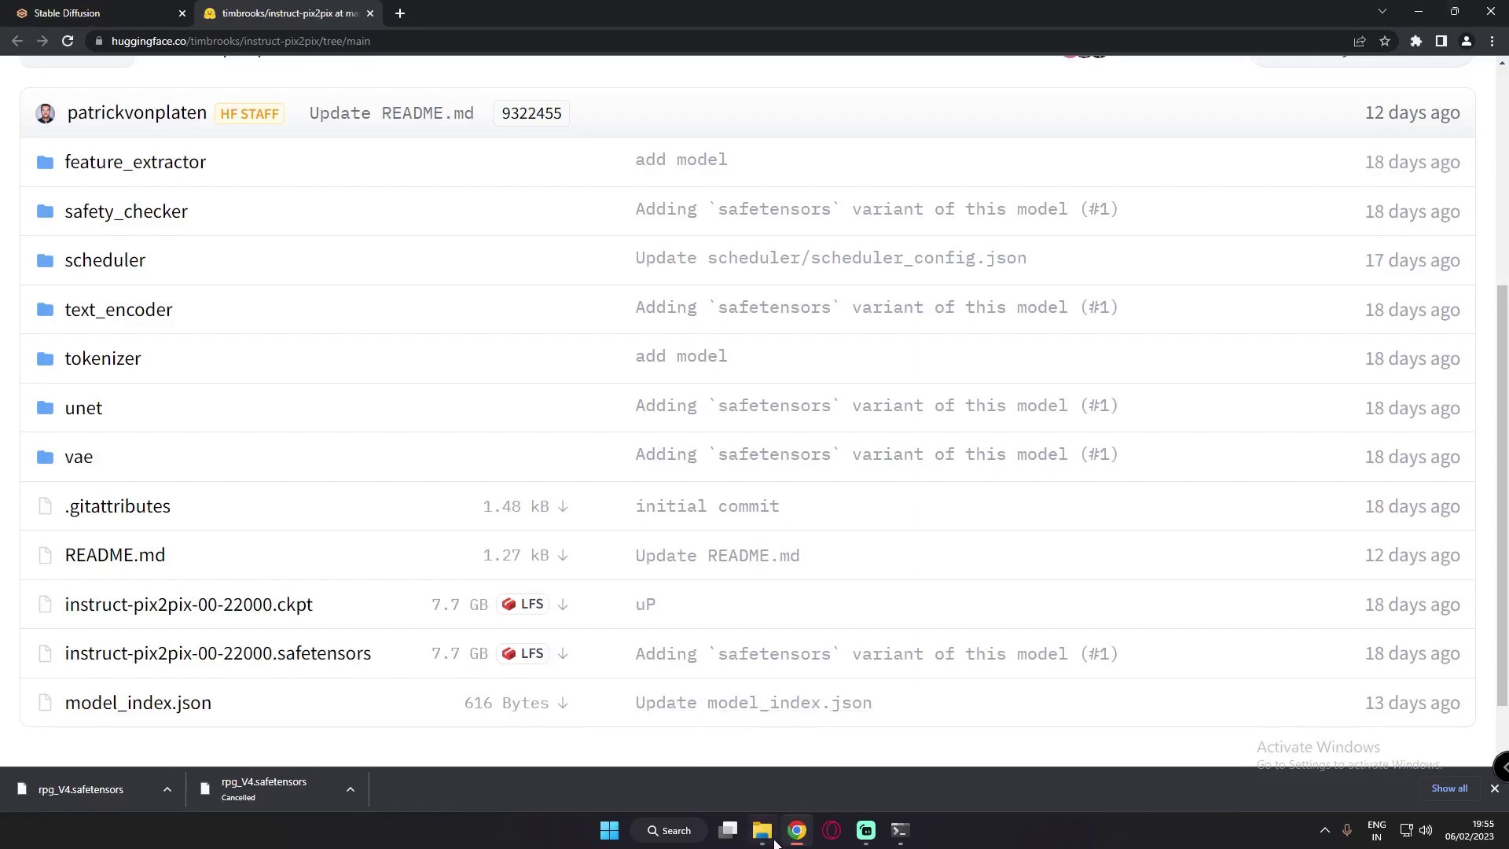
pyautogui.click(762, 830)
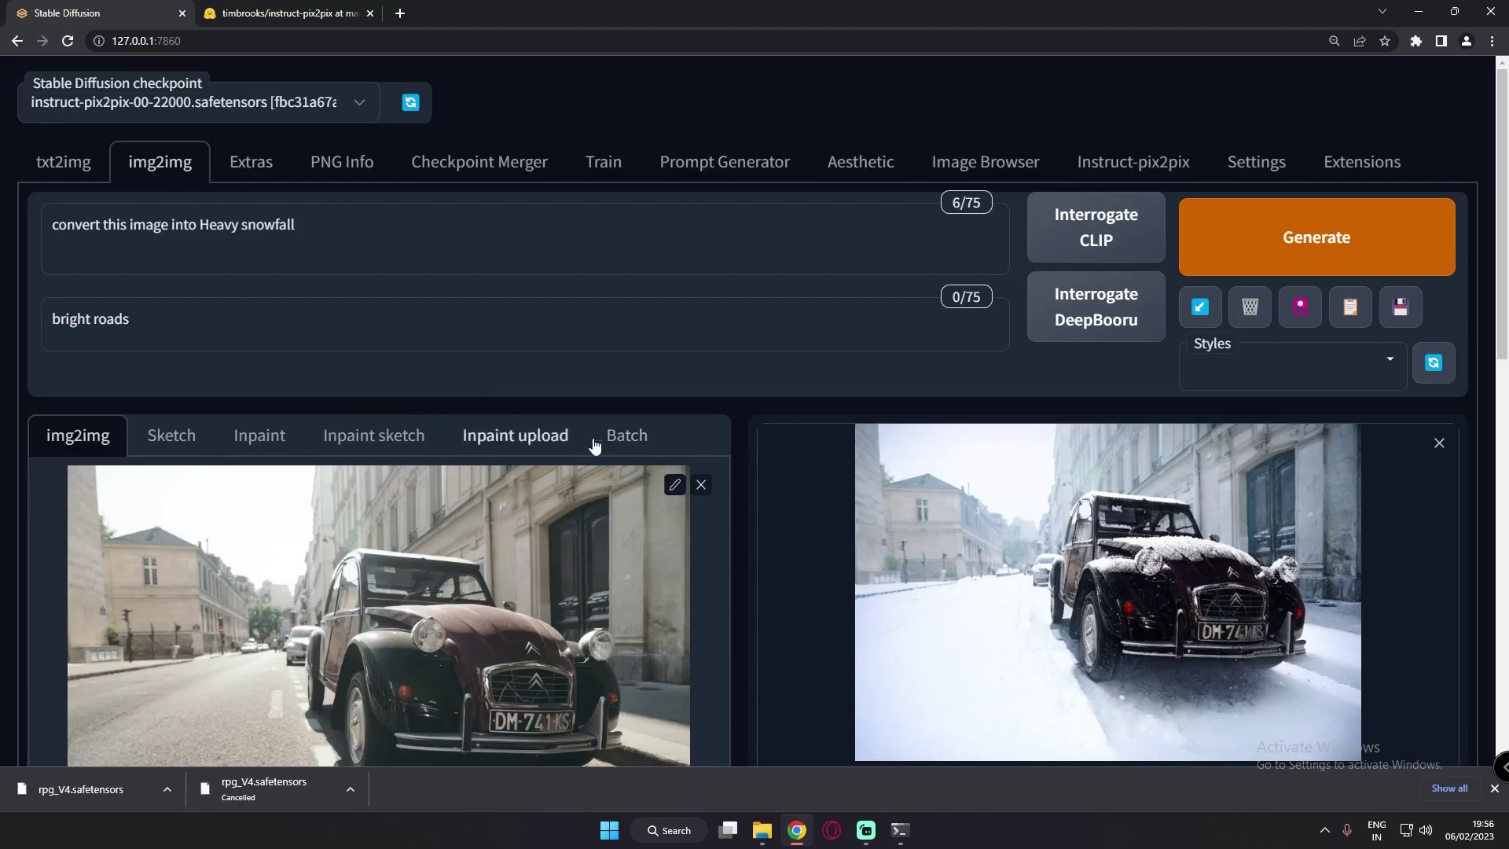
pyautogui.scroll(-2, 581, 472)
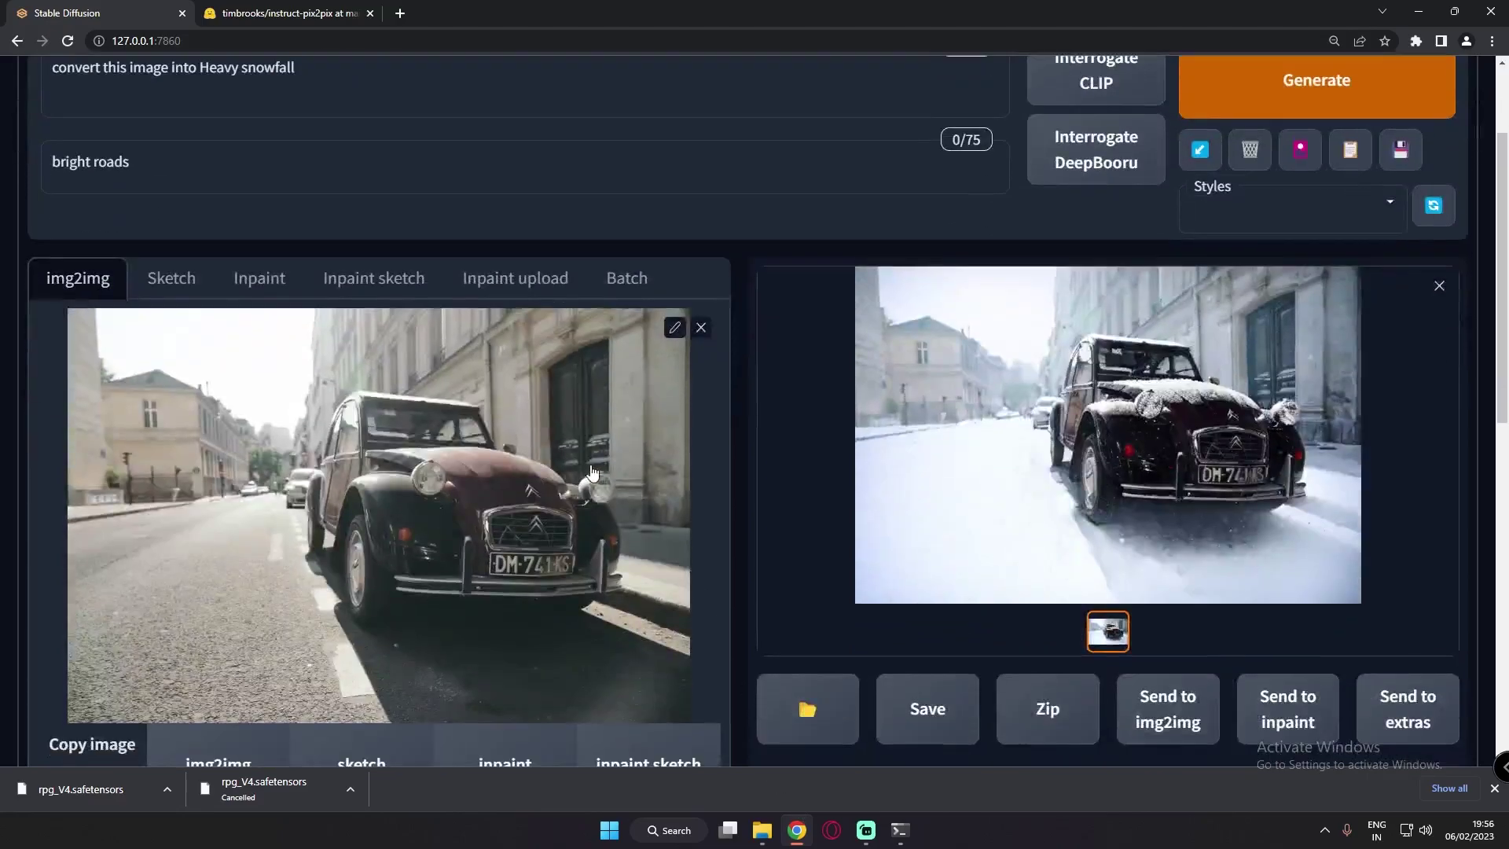
pyautogui.scroll(1, 578, 476)
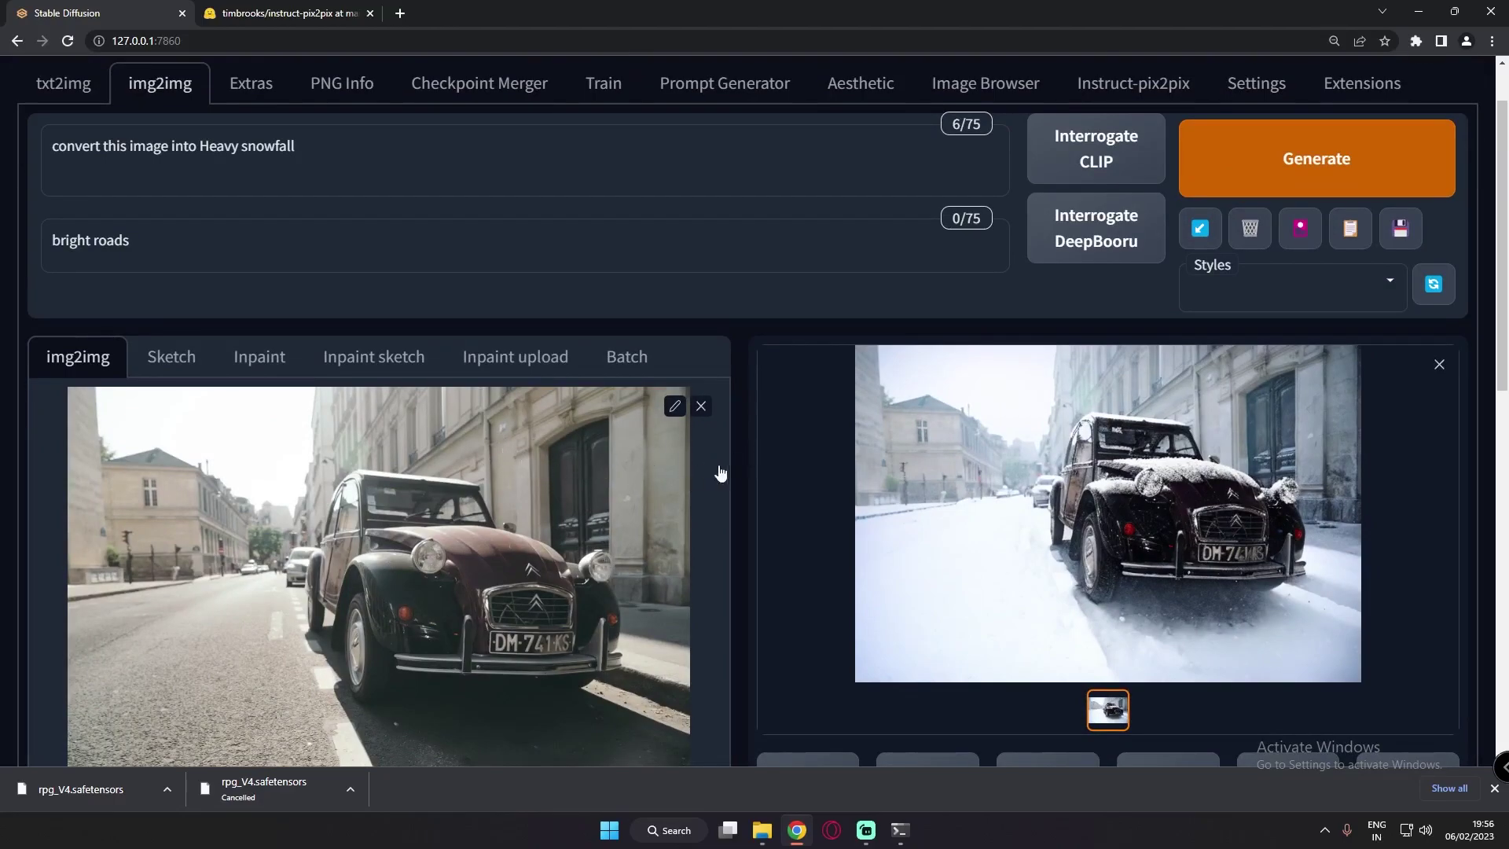
# Open webui-user.bat from the stable-diffusion-webui folder for editing in Notepad, save the file and close it
pyautogui.click(762, 829)
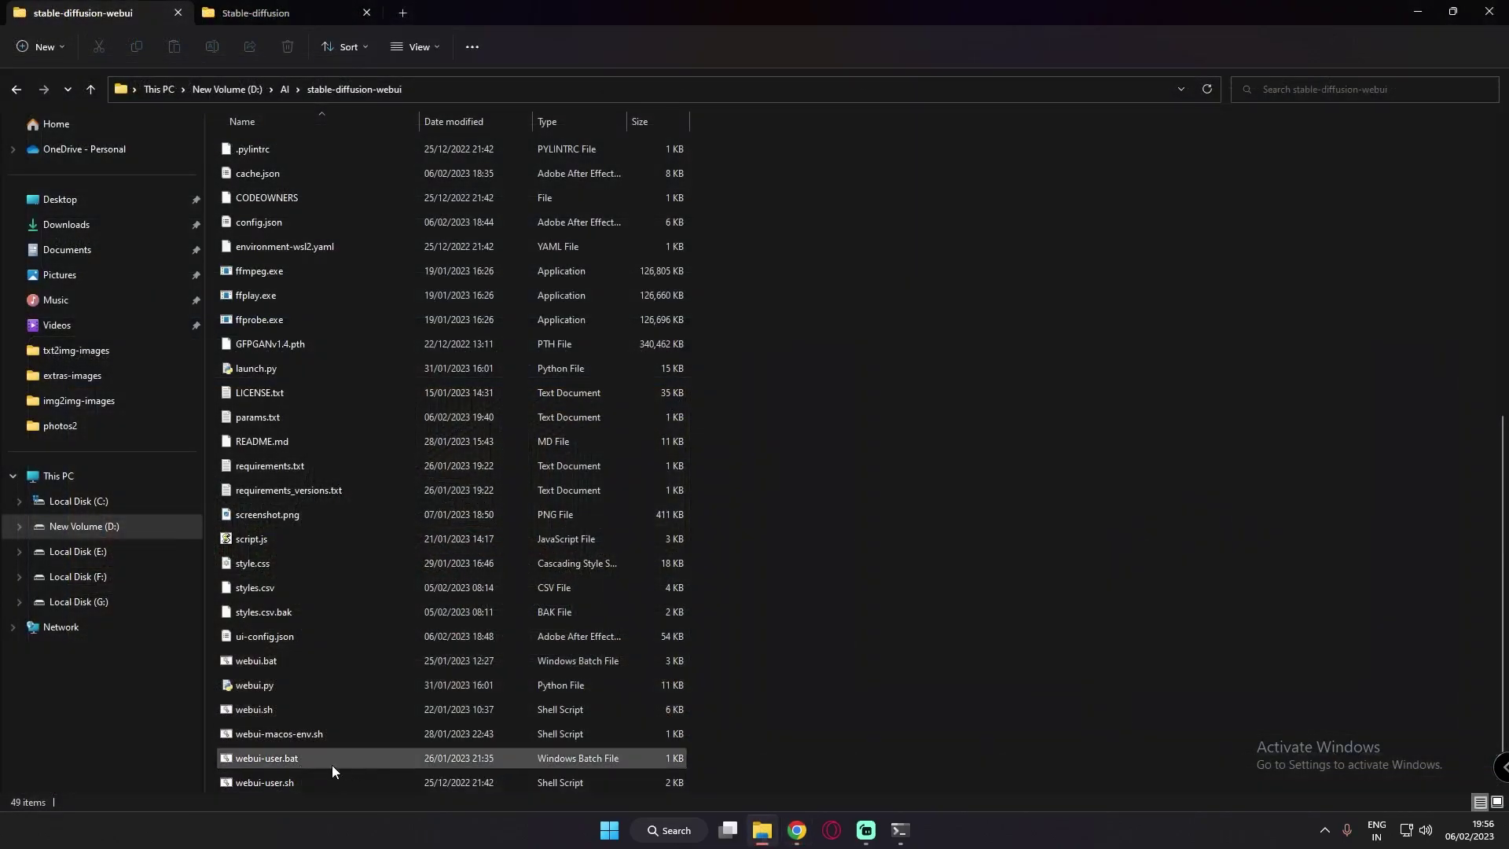
pyautogui.rightClick(292, 759)
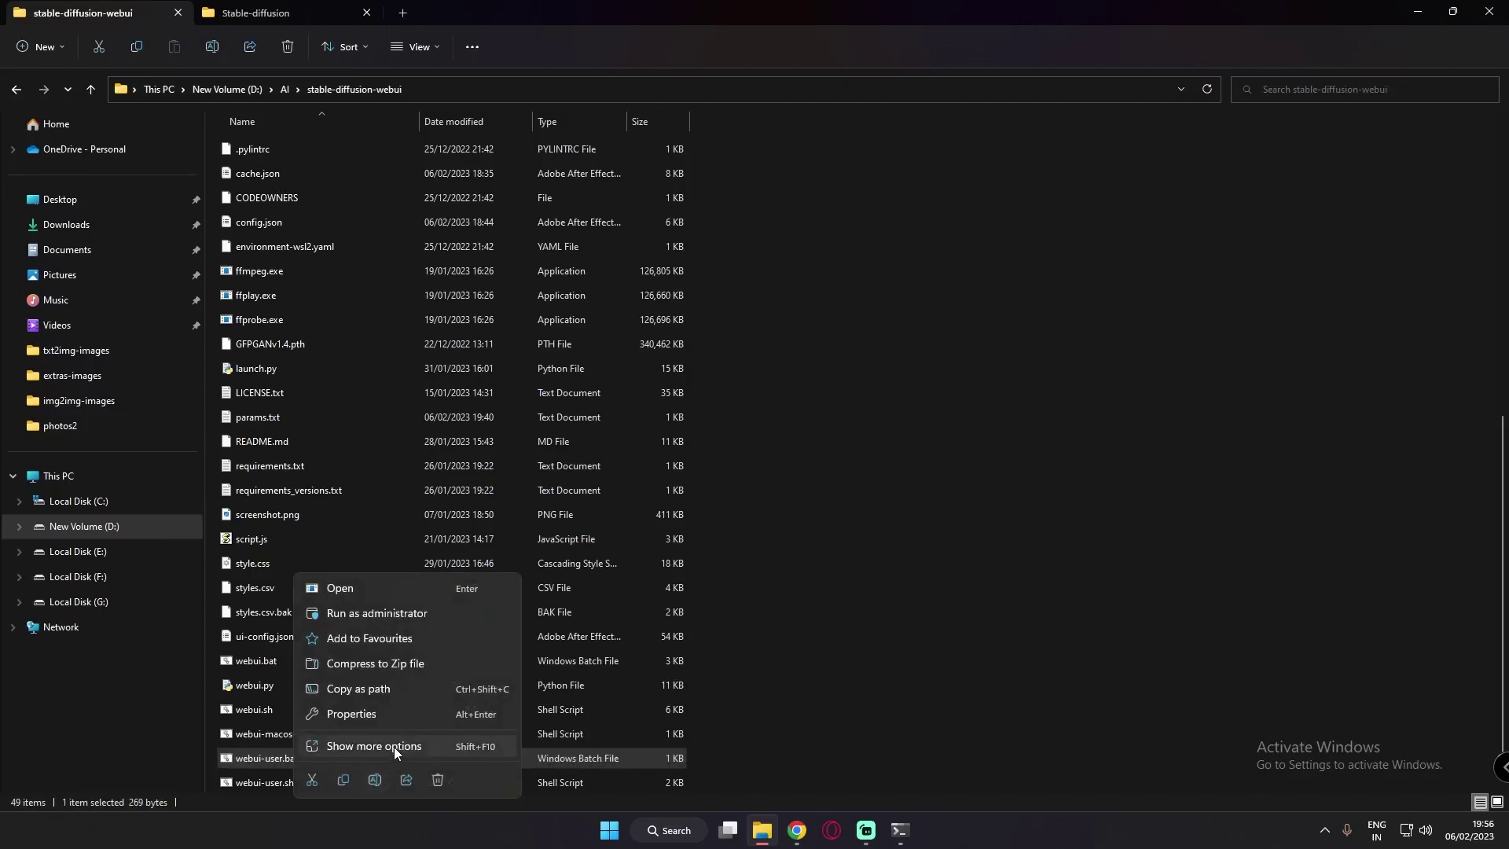
pyautogui.click(394, 747)
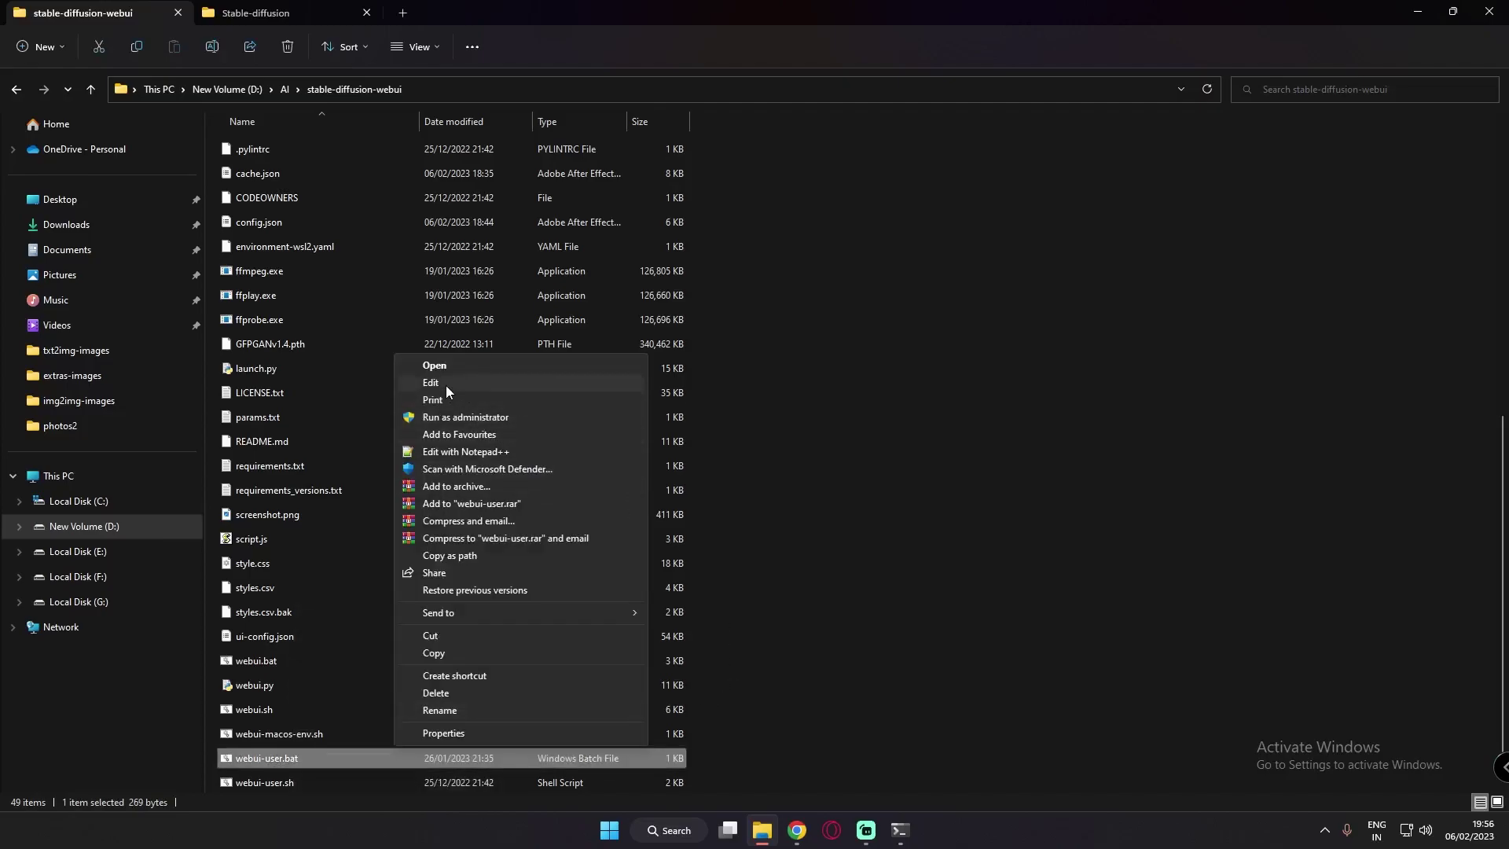
pyautogui.click(445, 385)
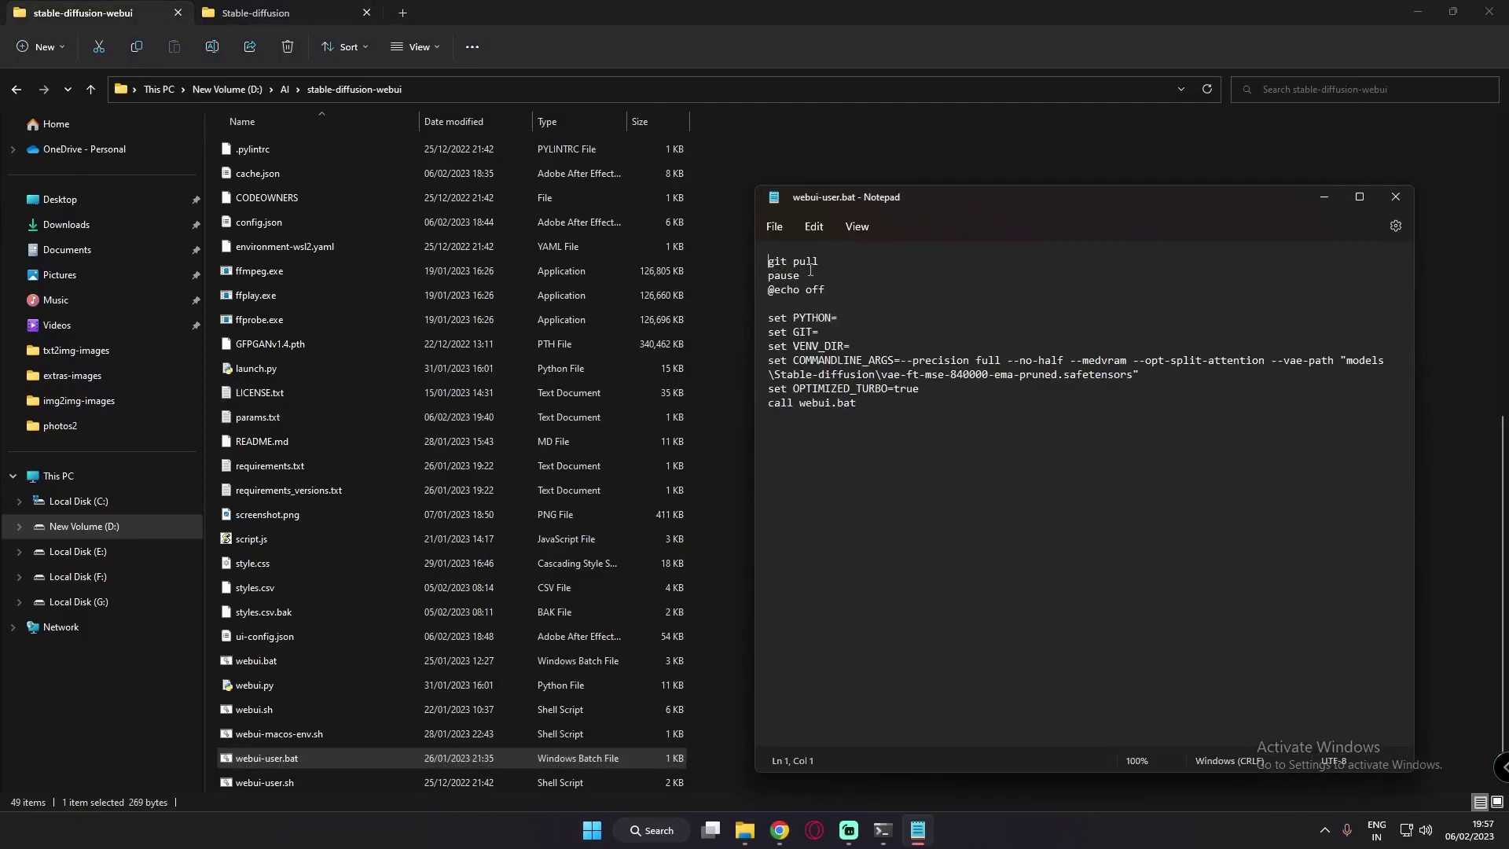
pyautogui.click(774, 227)
pyautogui.click(786, 330)
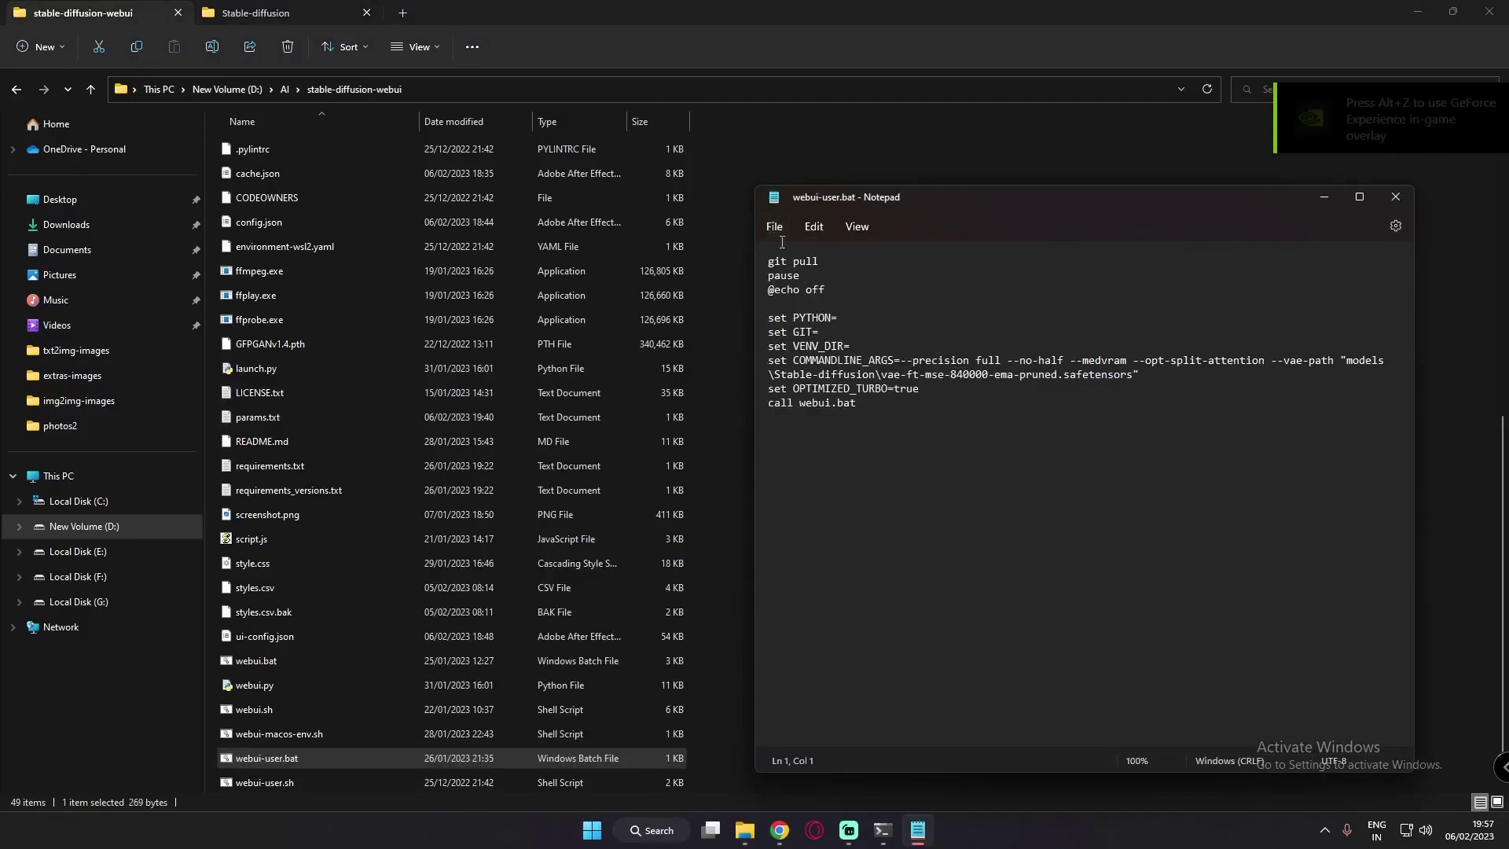
pyautogui.hotkey('alt', 'F4')
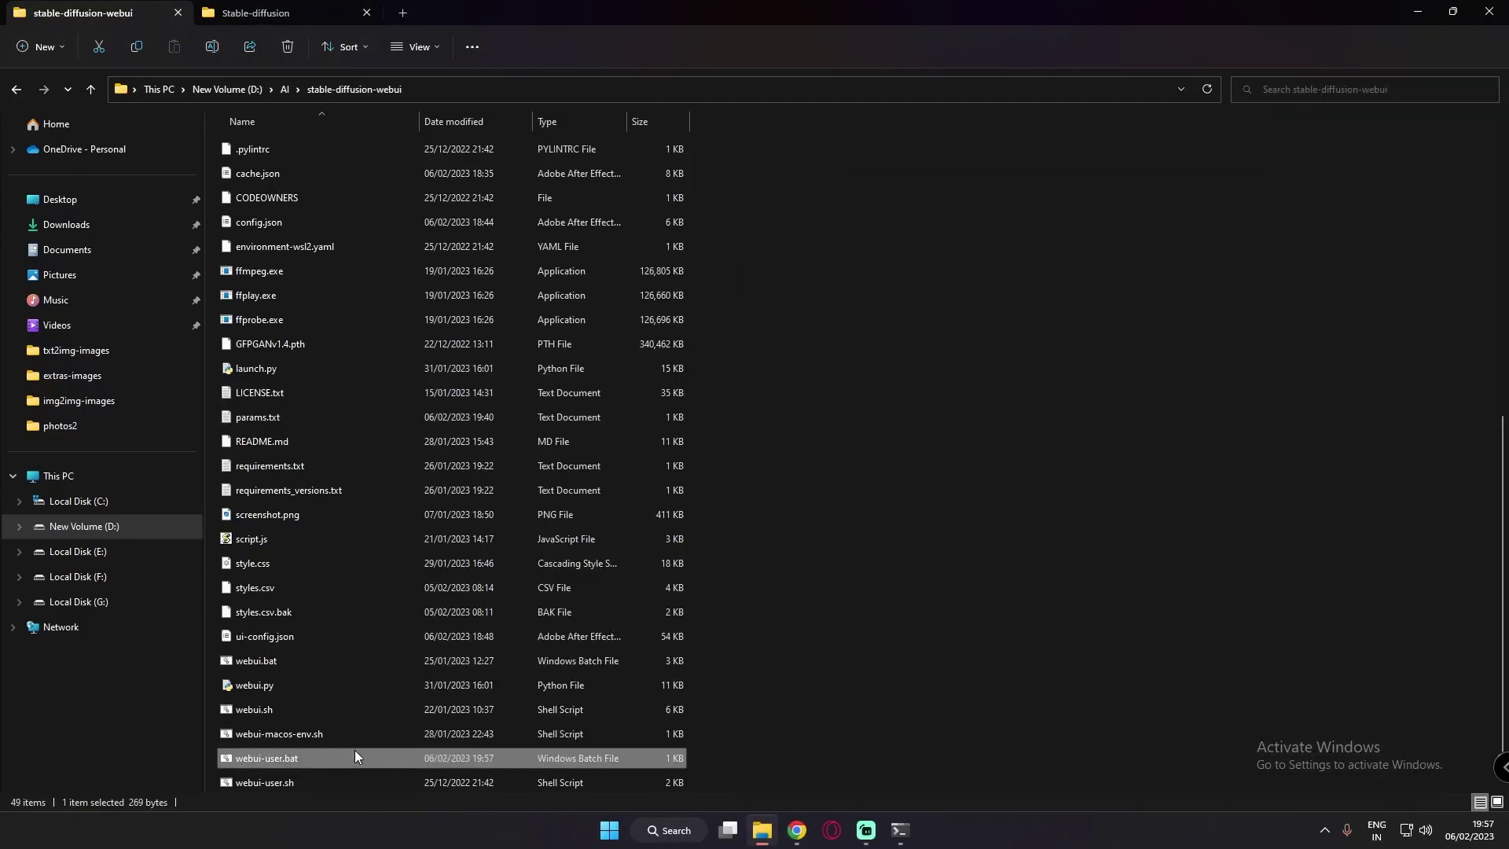
# Switch back to Stable Diffusion in Chrome and view the generated snow image enlarged, closing the preview when done
pyautogui.click(797, 830)
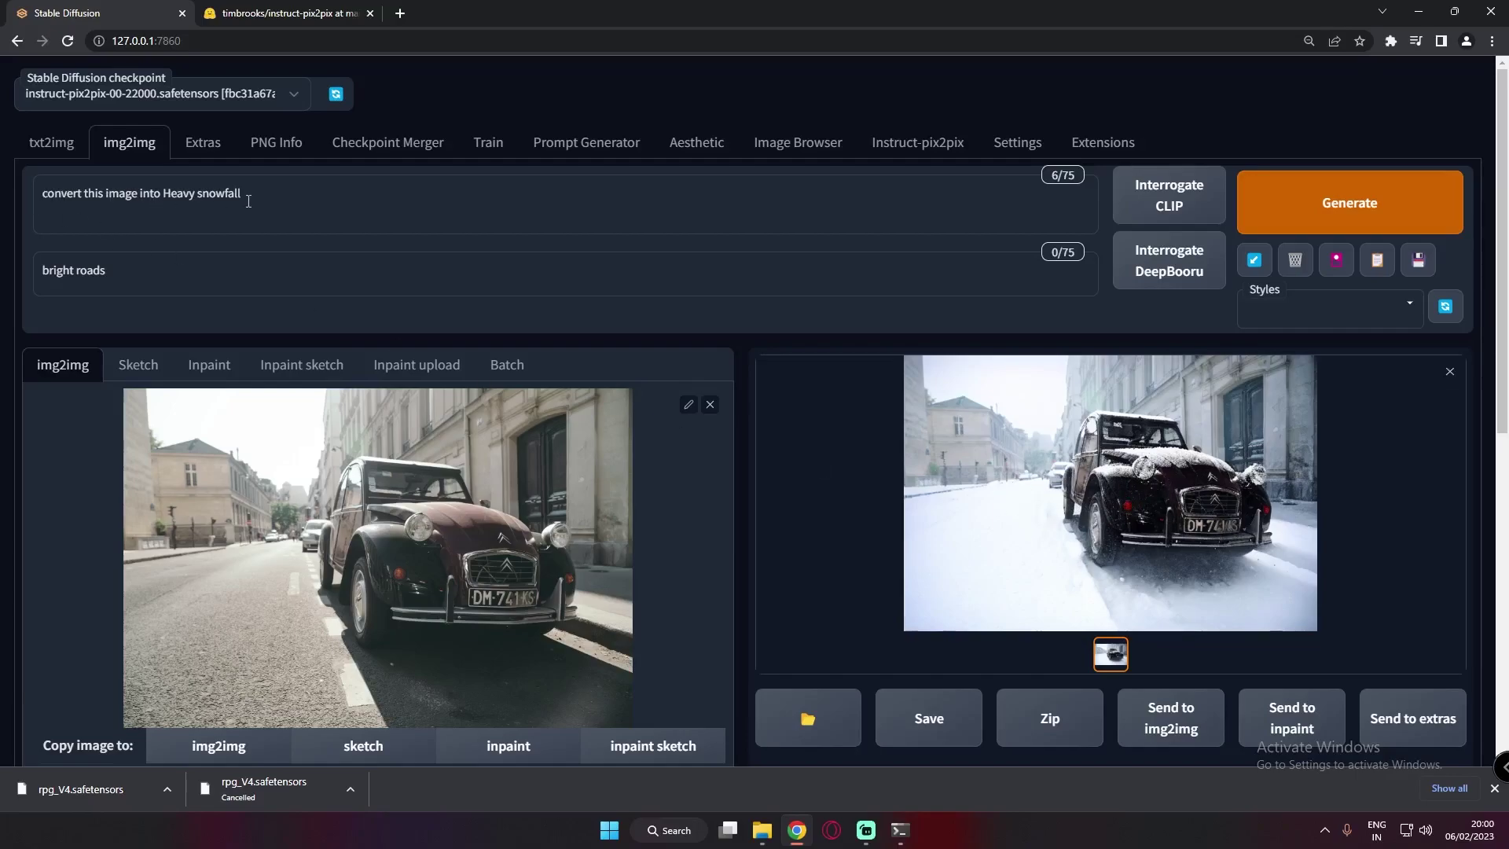
pyautogui.click(1170, 471)
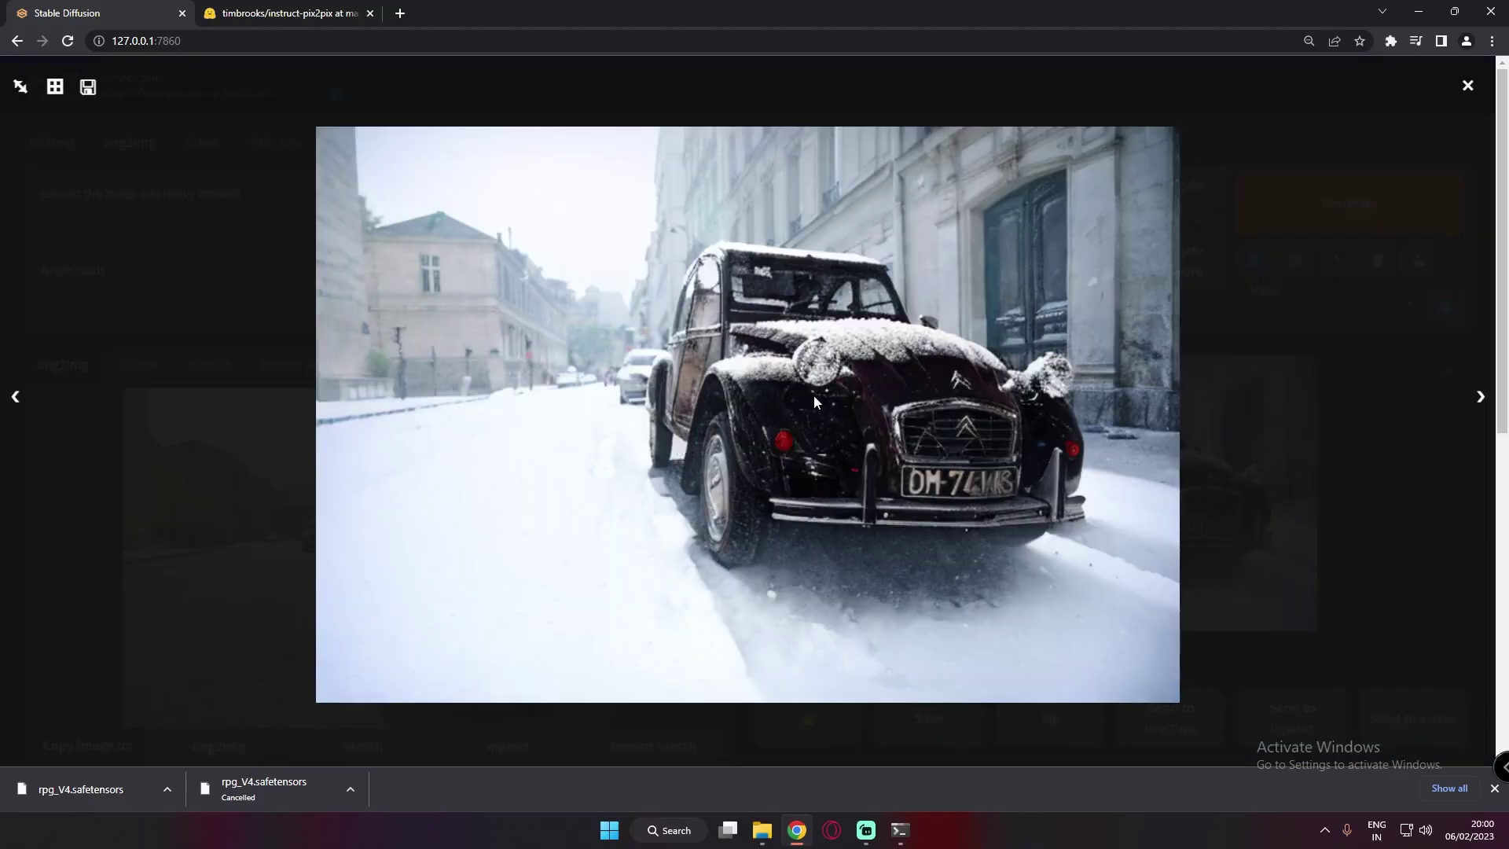
pyautogui.click(757, 454)
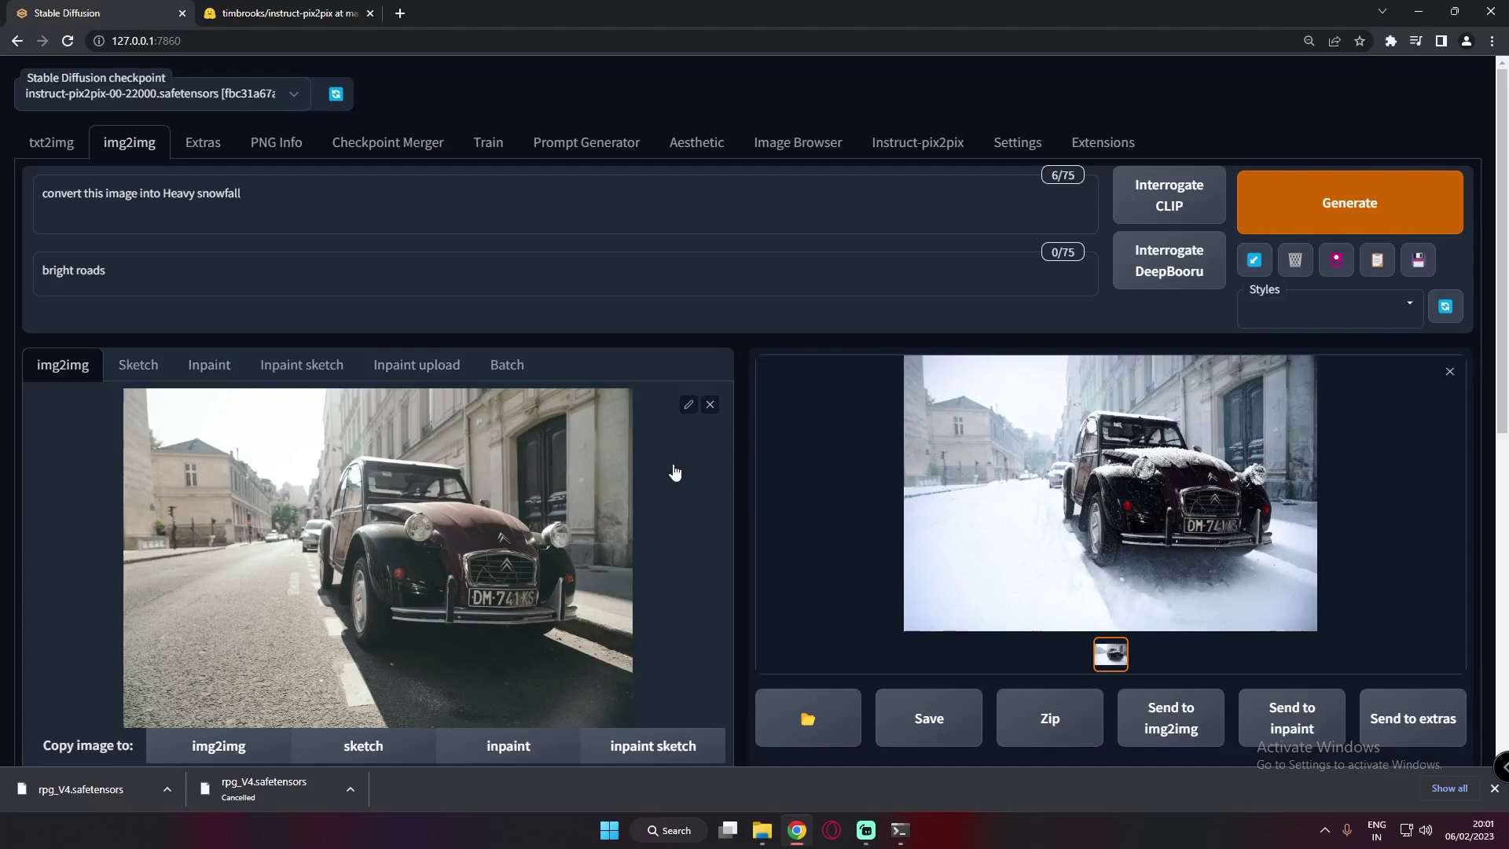
# Examine the img2img generation settings, especially CFG Scale, Image CFG Scale and Denoising strength, alongside the prompts
pyautogui.scroll(-4, 674, 472)
pyautogui.scroll(1, 444, 487)
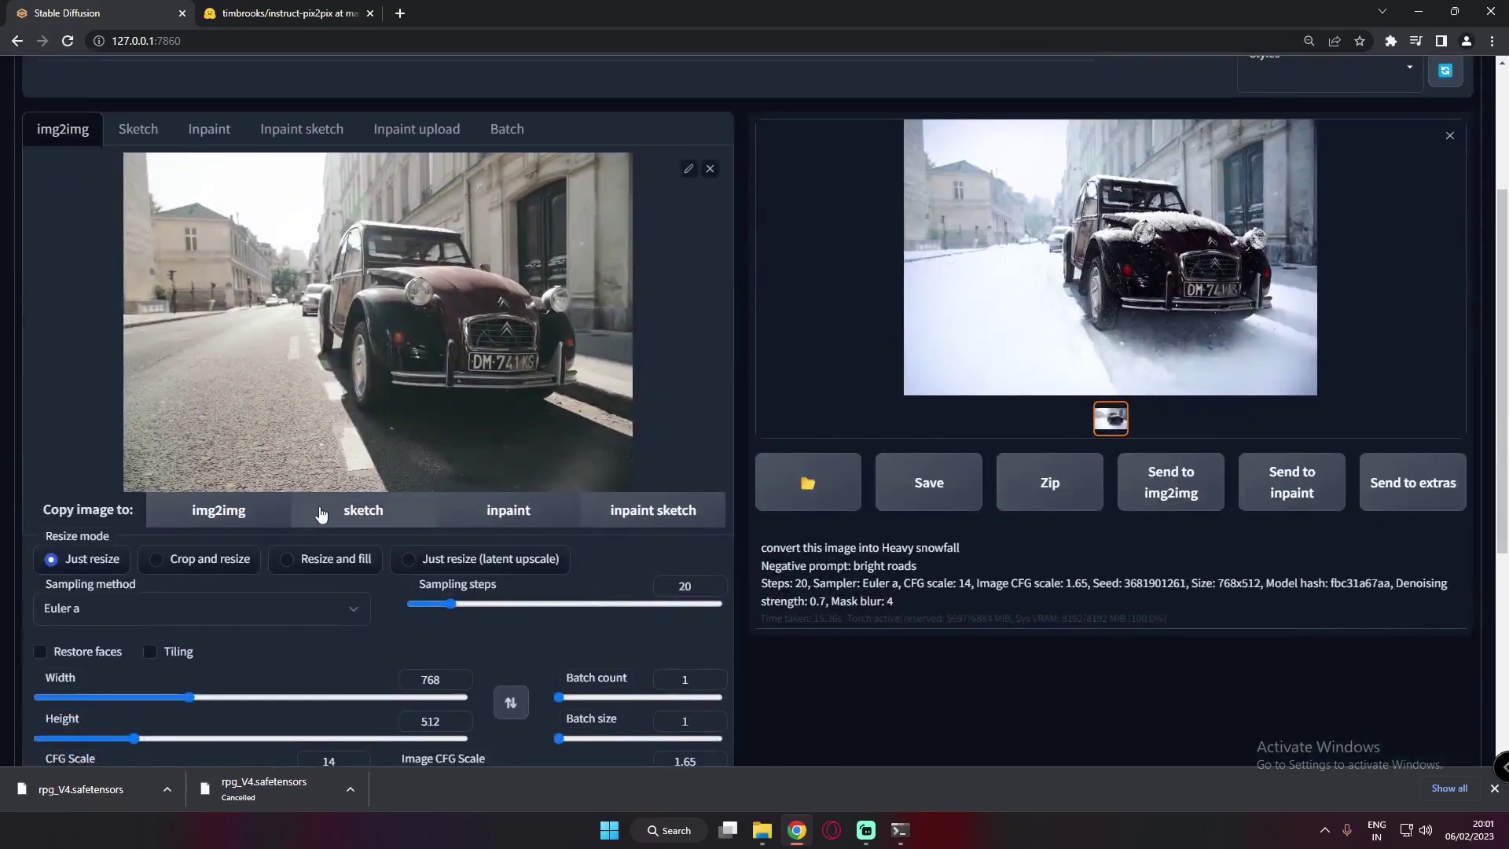
pyautogui.scroll(-2, 314, 511)
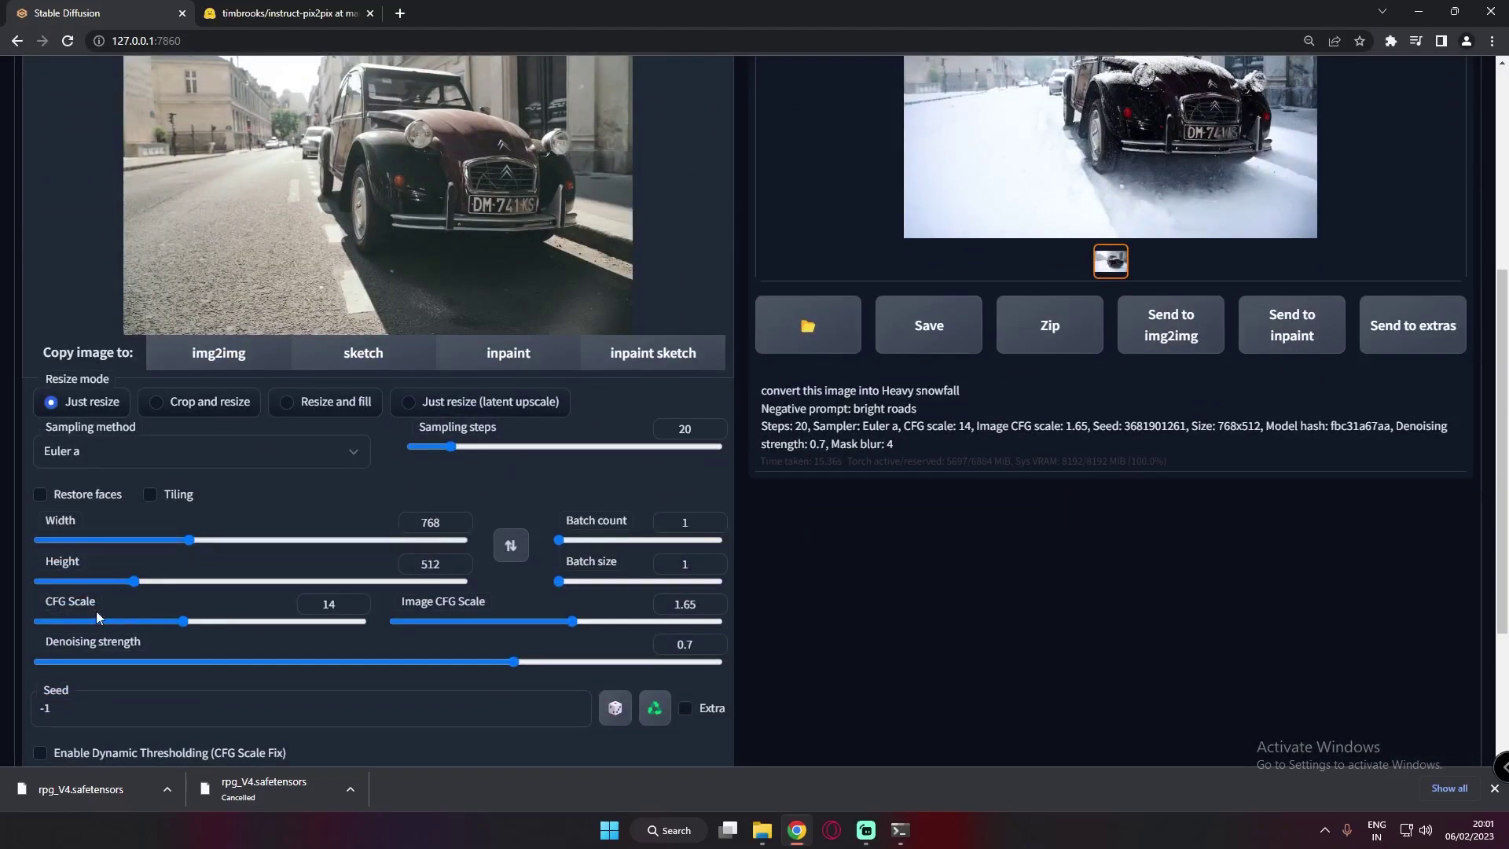
pyautogui.scroll(1, 100, 619)
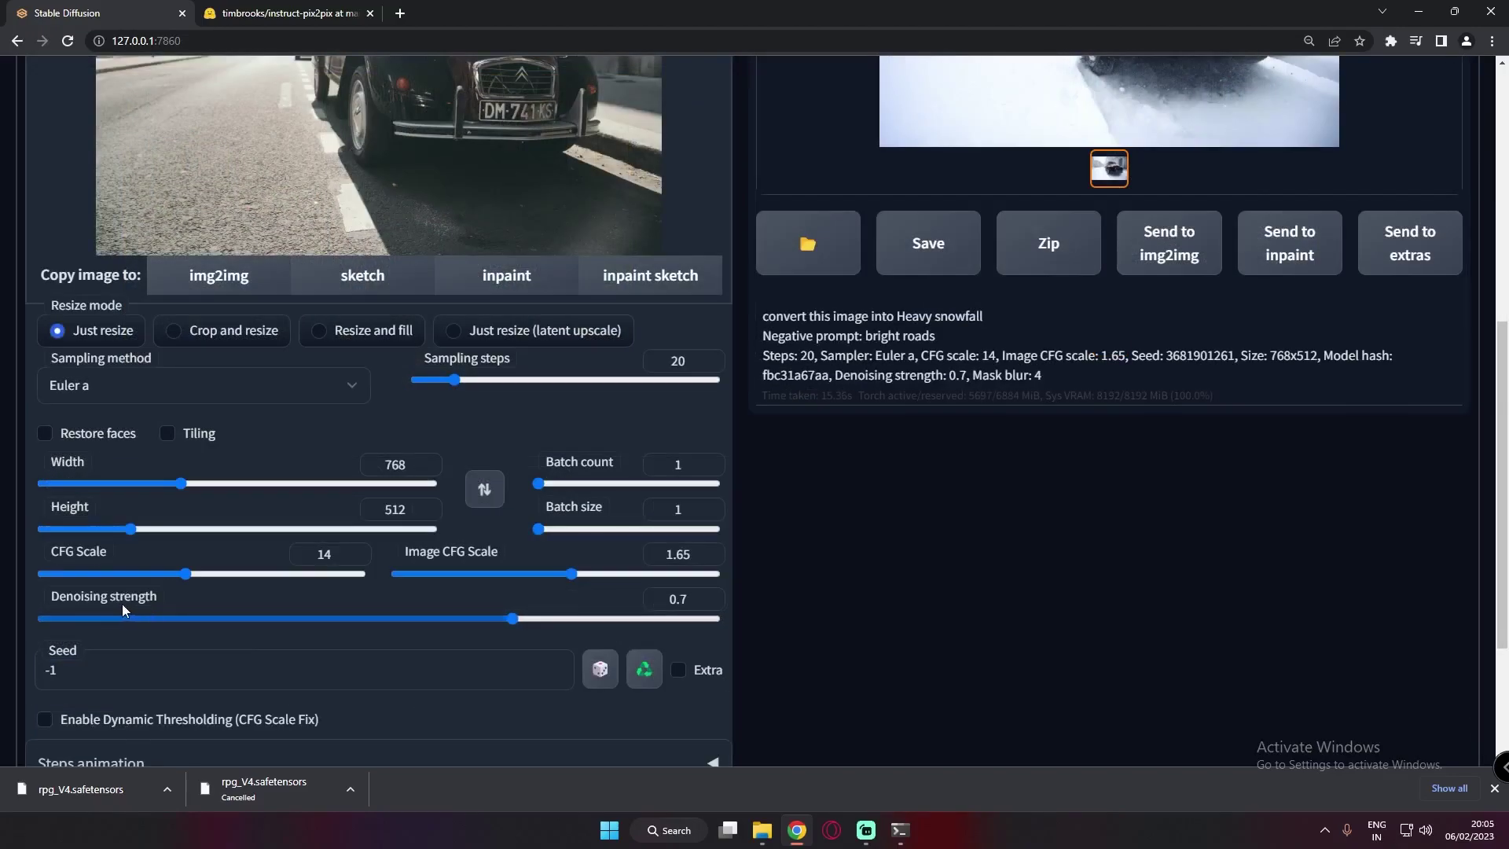
pyautogui.scroll(1, 94, 578)
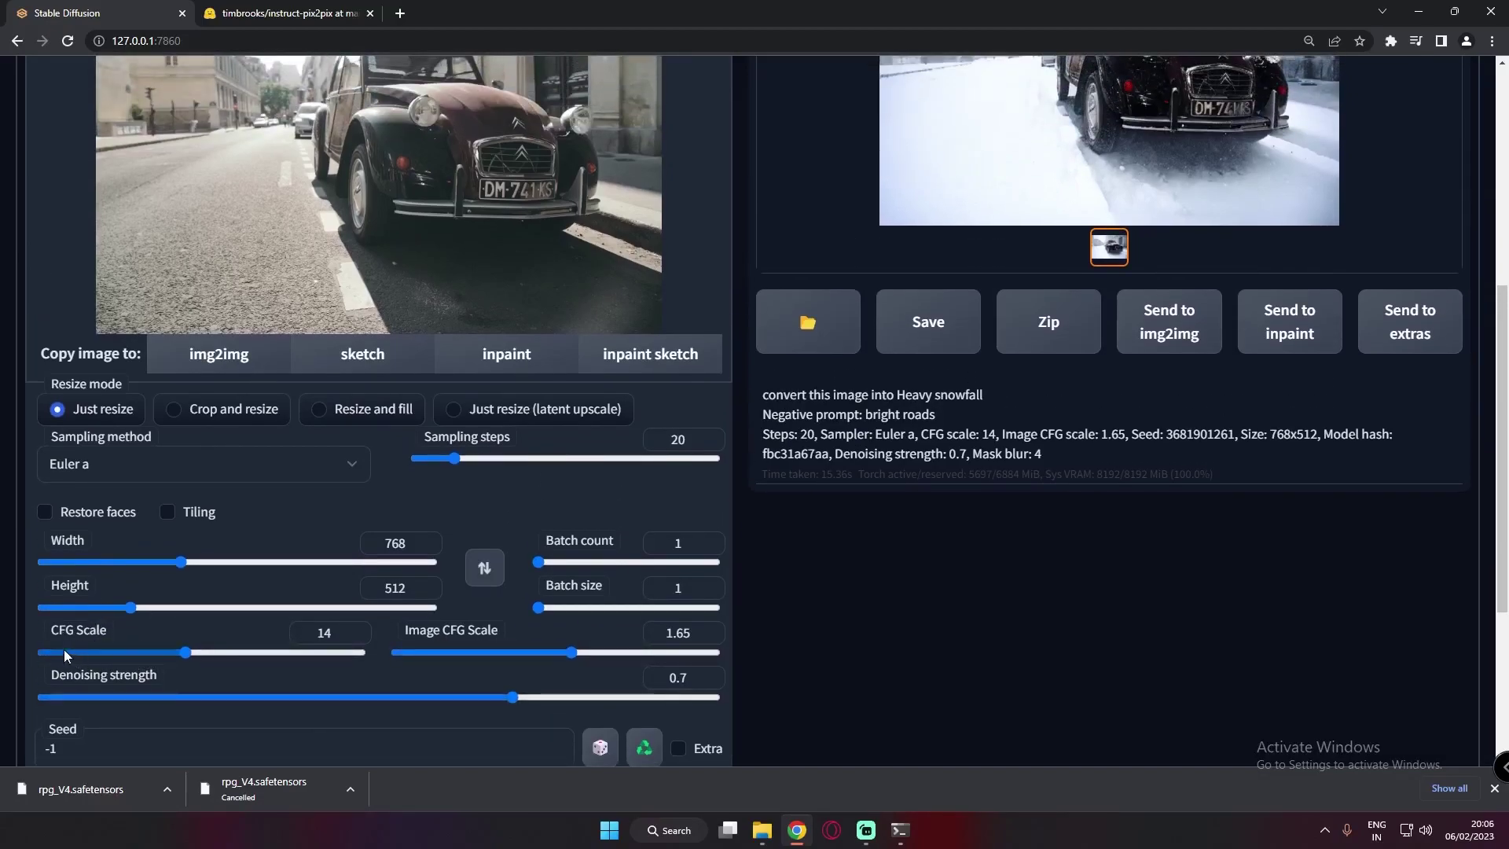
pyautogui.scroll(6, 176, 643)
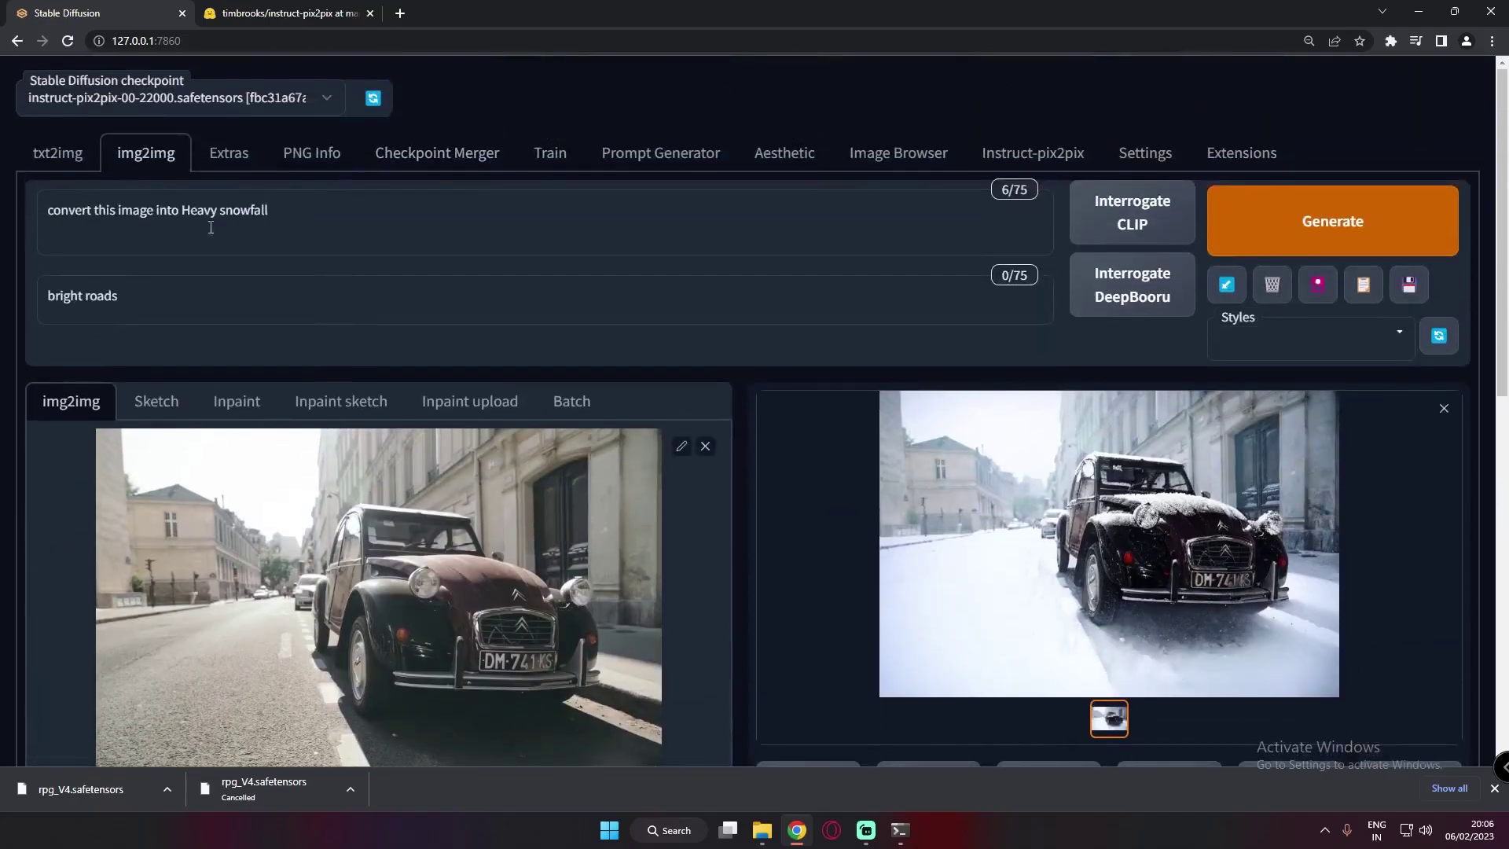
pyautogui.scroll(-5, 75, 313)
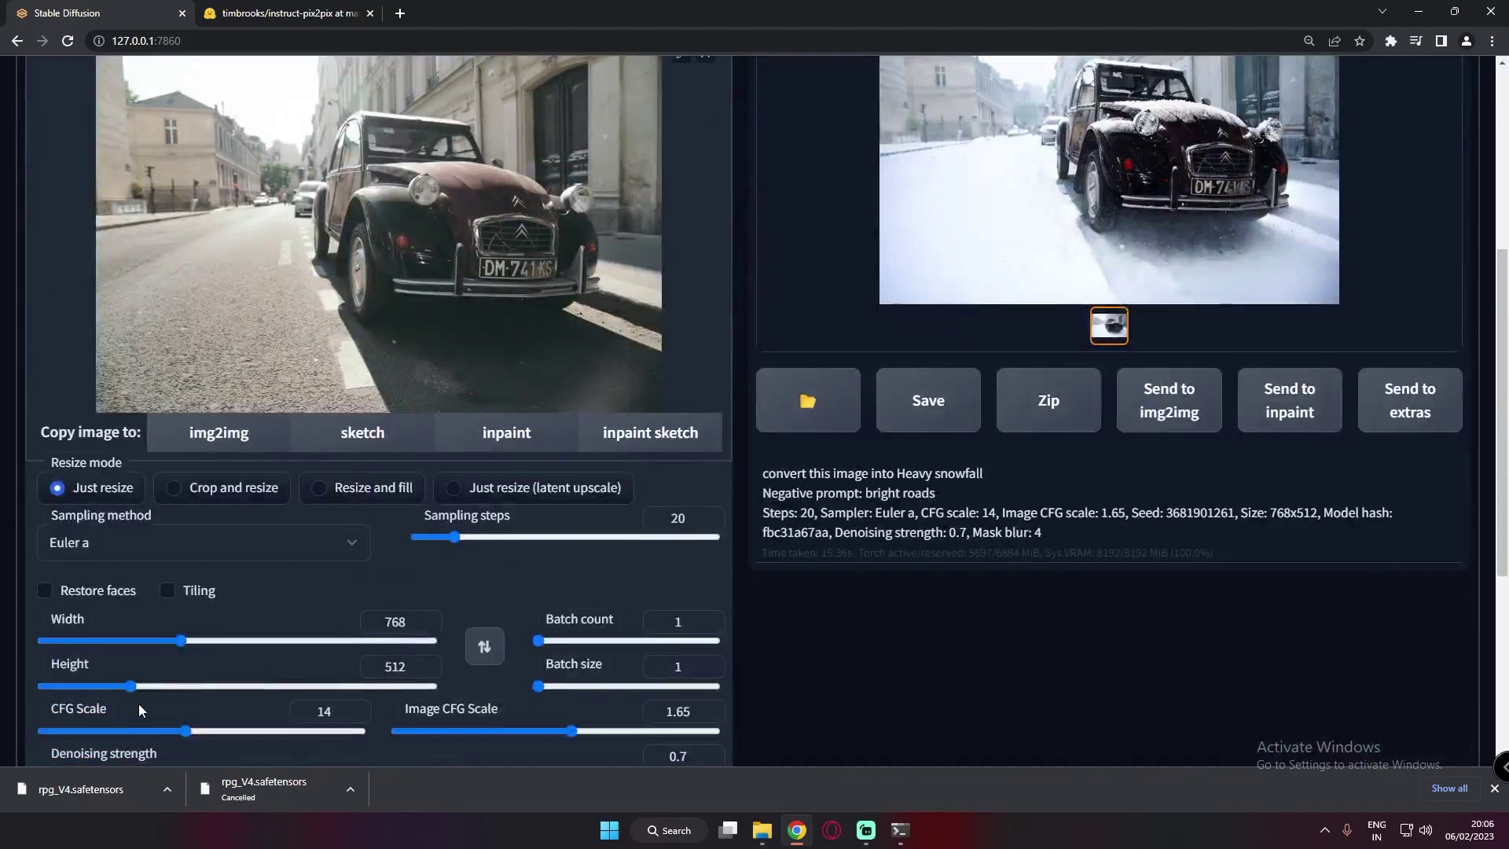
pyautogui.scroll(3, 198, 149)
pyautogui.scroll(2, 198, 148)
pyautogui.scroll(-8, 228, 248)
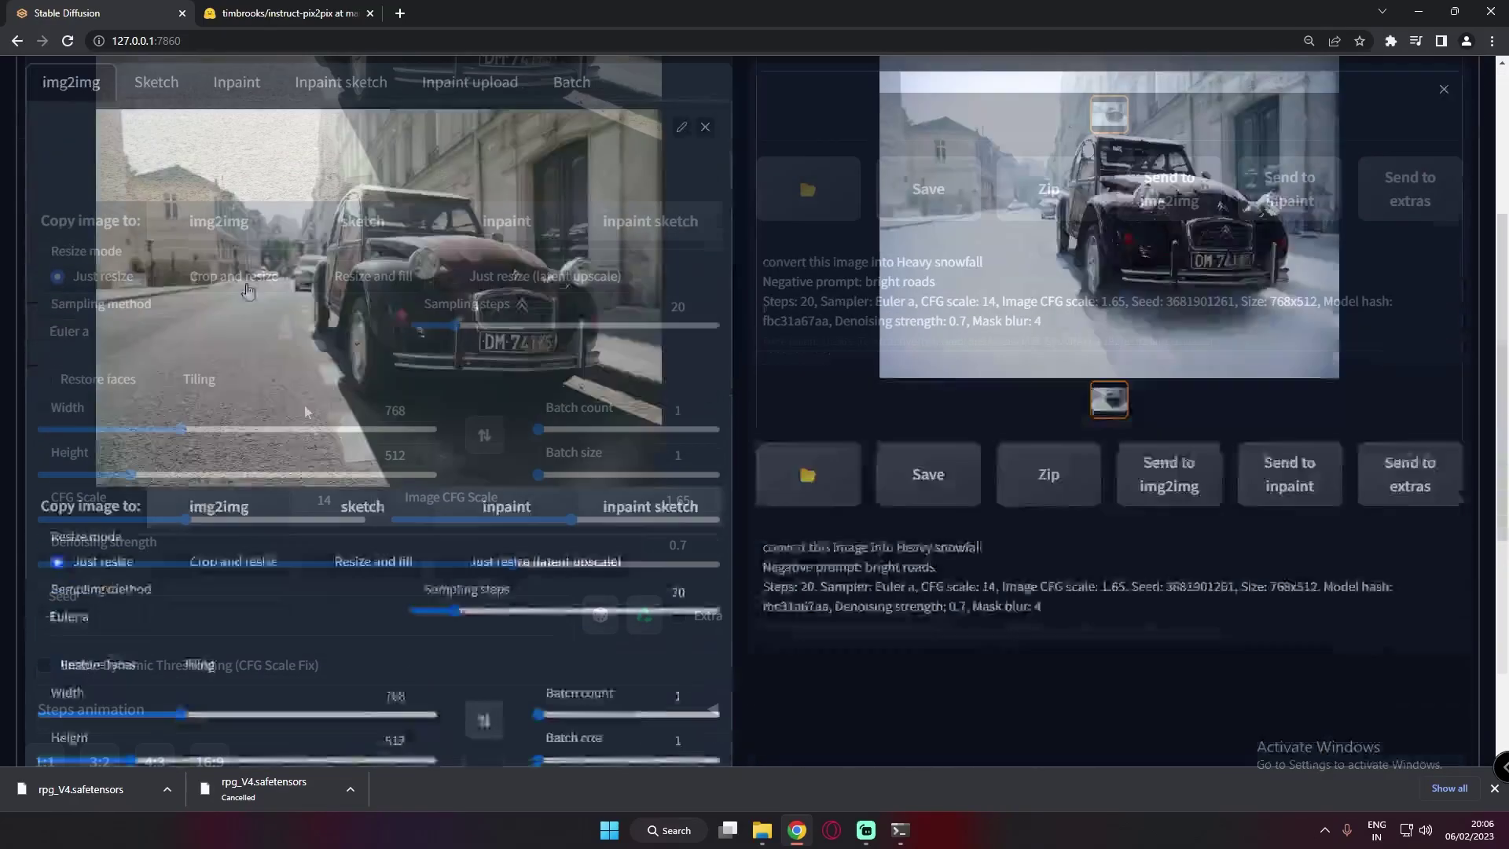
pyautogui.scroll(2, 196, 503)
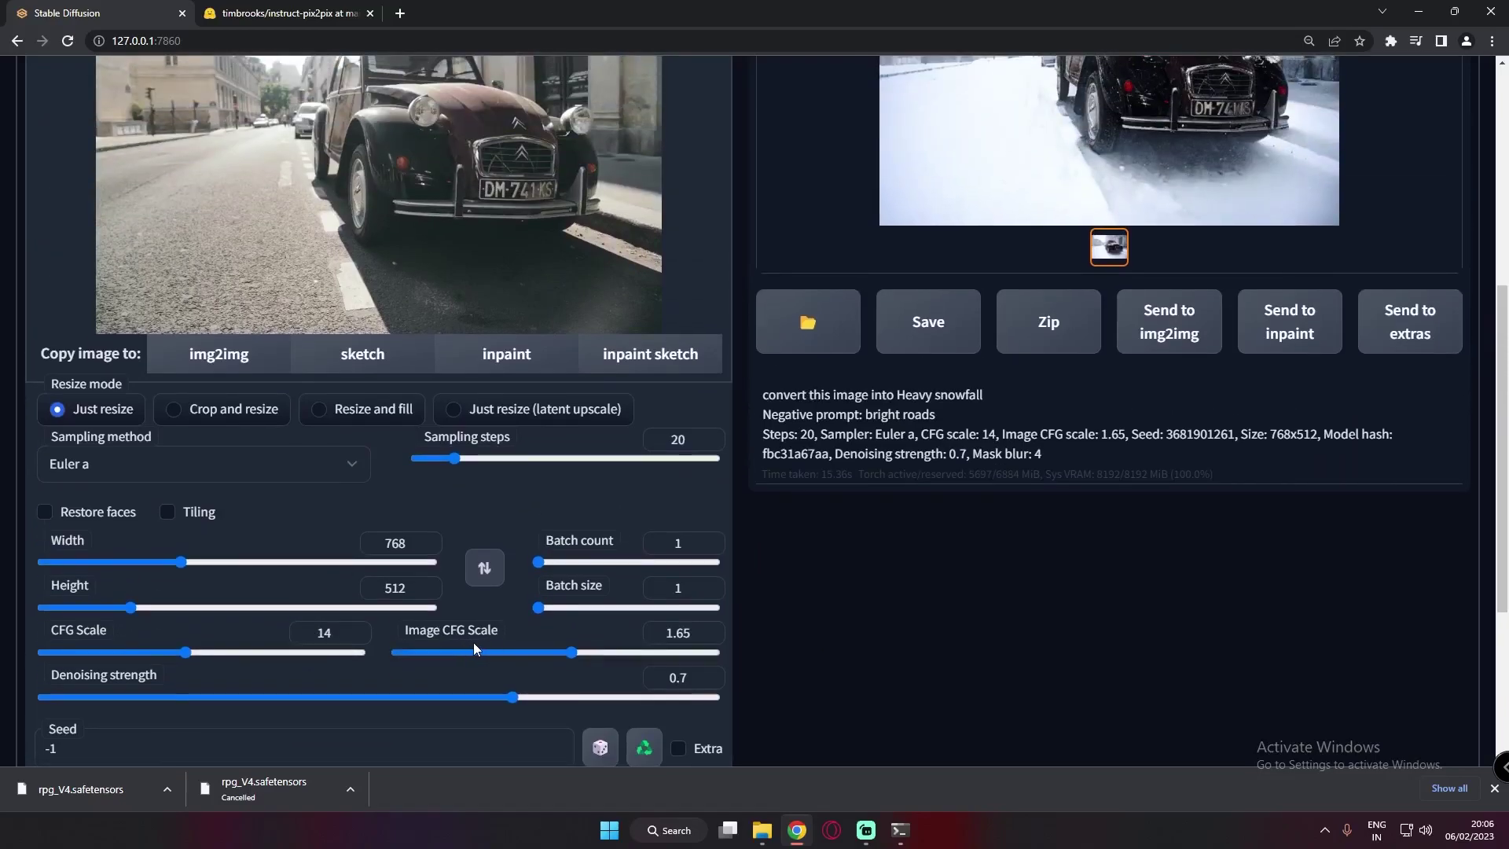
# Compare the source car photo with the generated snowy version, enlarging the result and closing it again
pyautogui.scroll(2, 539, 629)
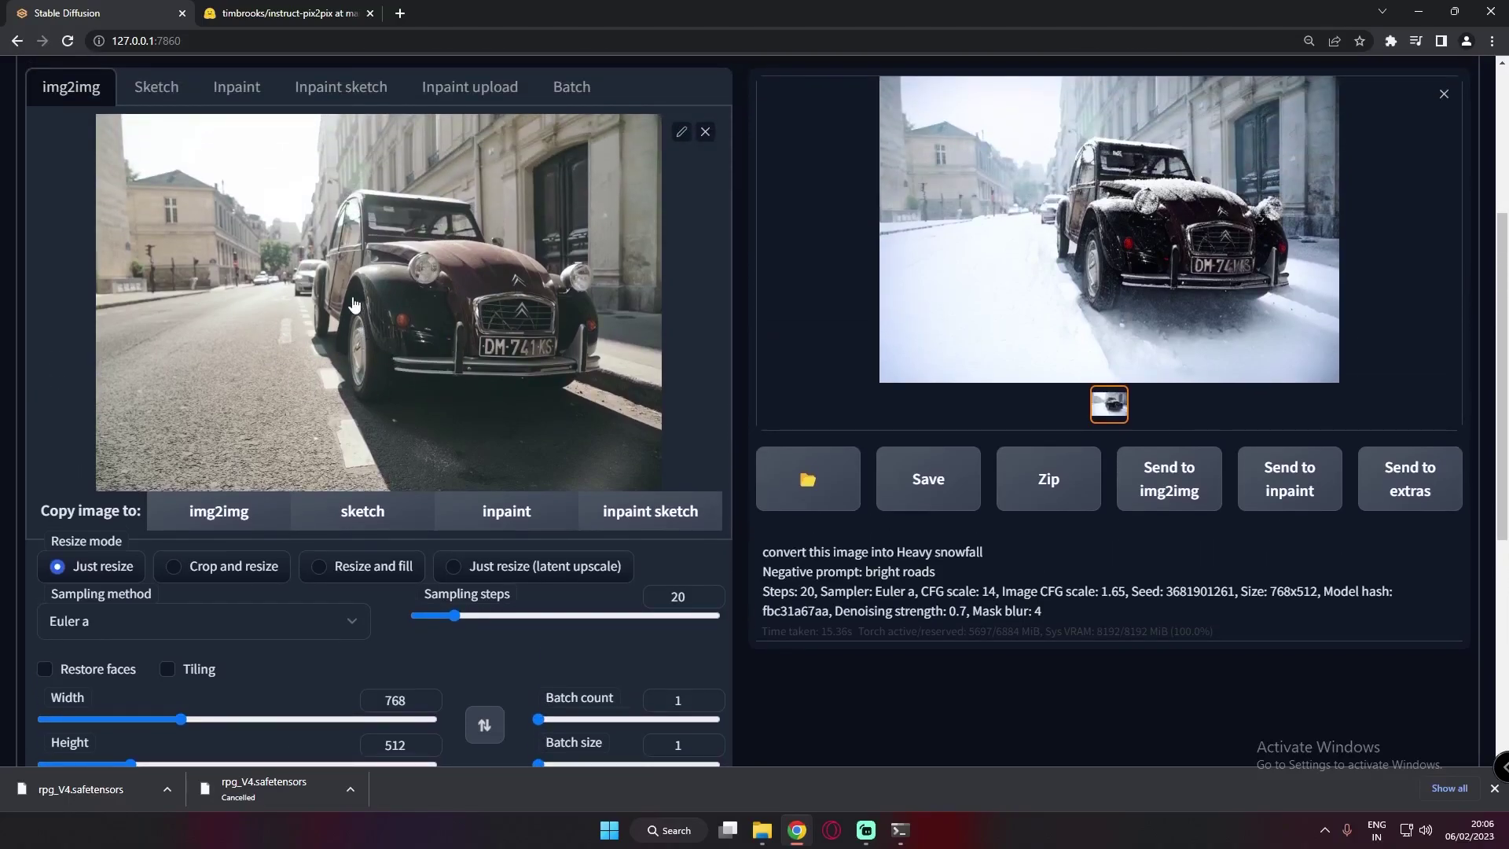
pyautogui.scroll(2, 349, 303)
pyautogui.scroll(1, 578, 471)
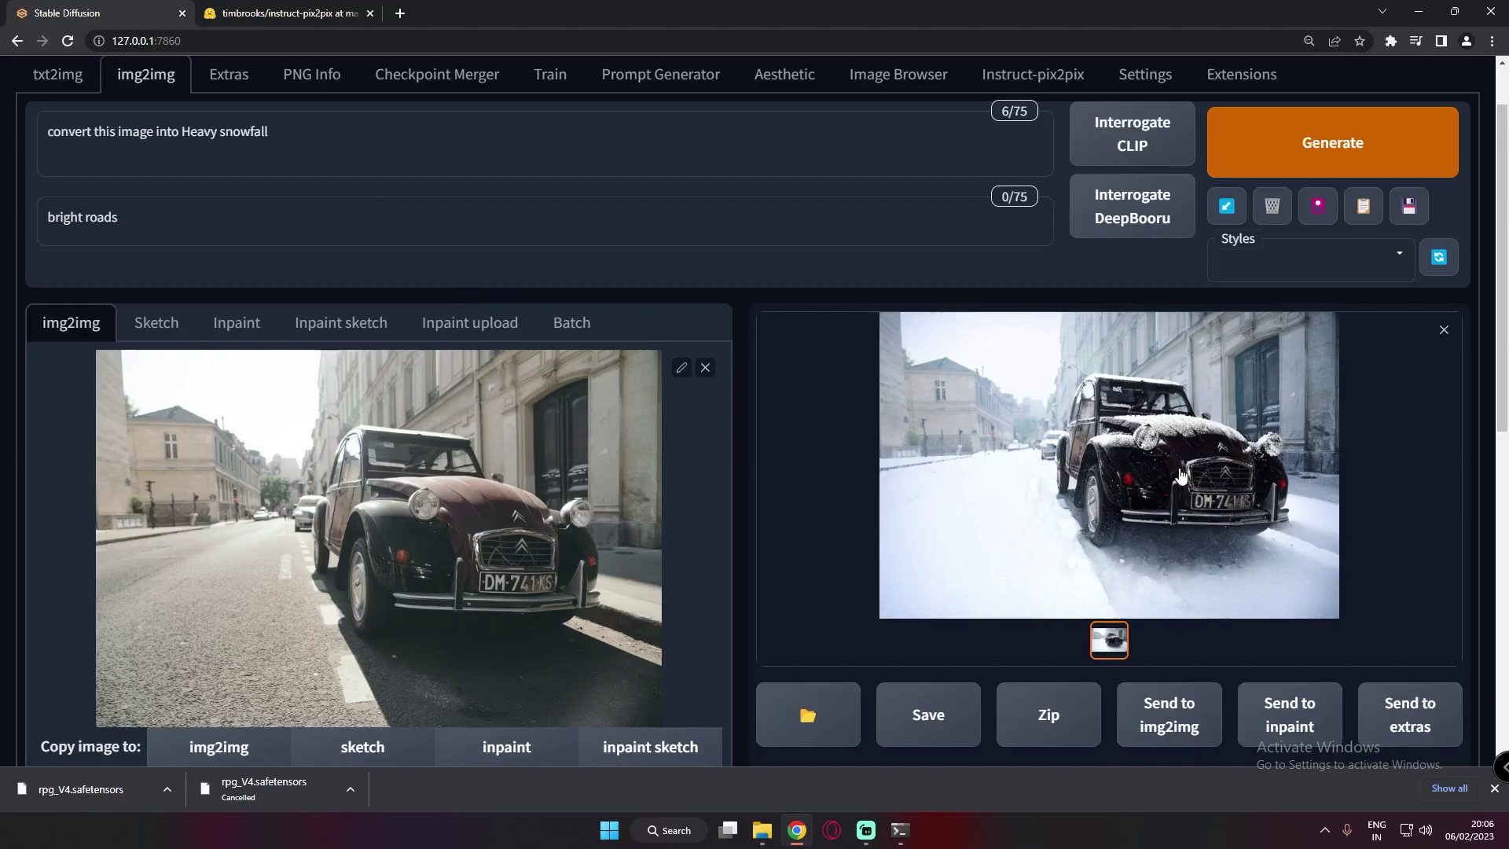
pyautogui.click(880, 408)
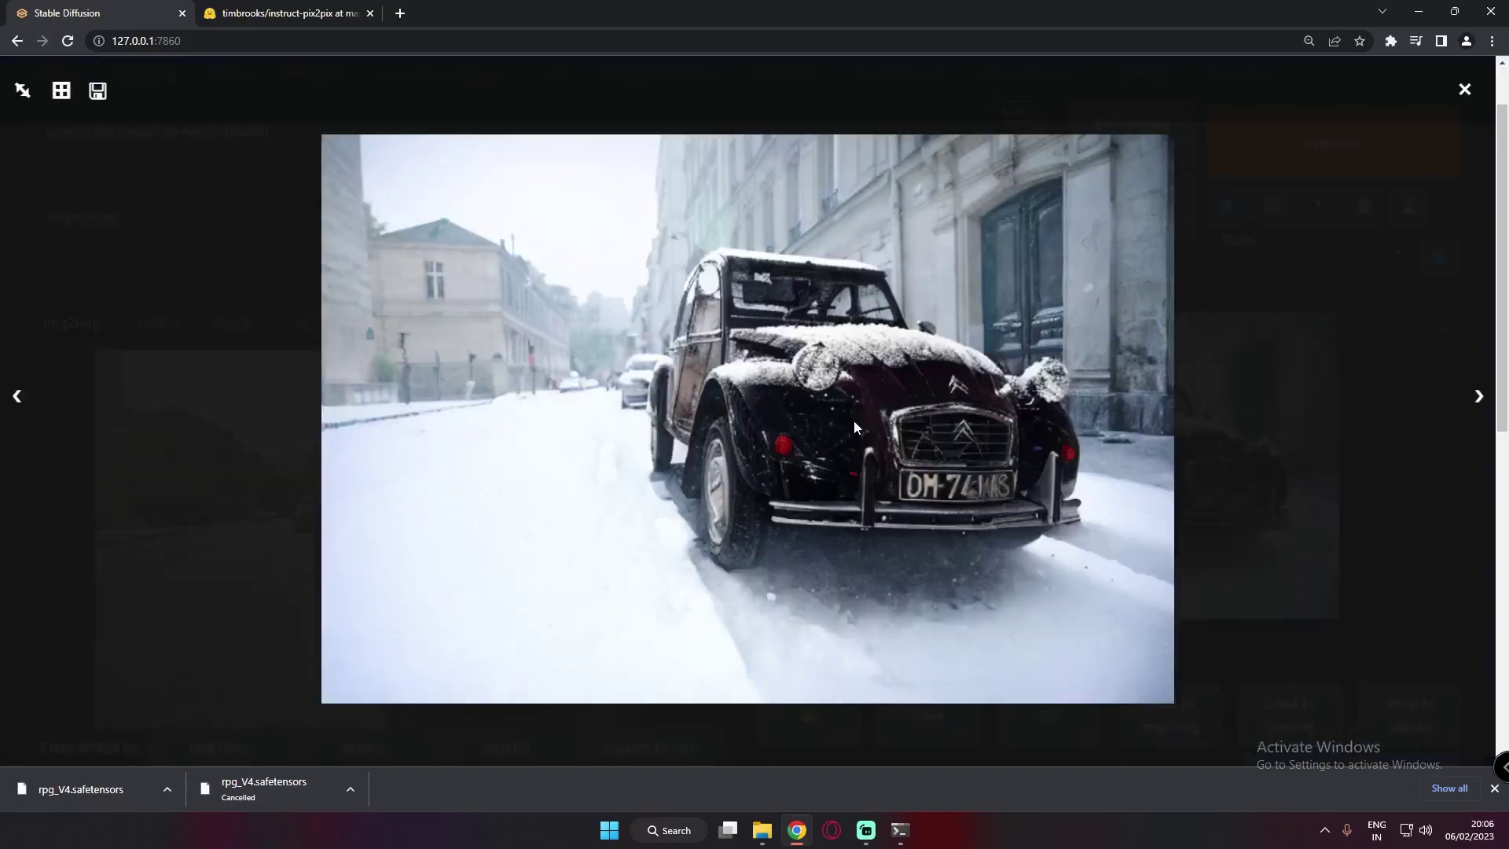
pyautogui.click(1118, 498)
# Set the Image CFG Scale to 0 and generate the image again
pyautogui.scroll(-7, 577, 607)
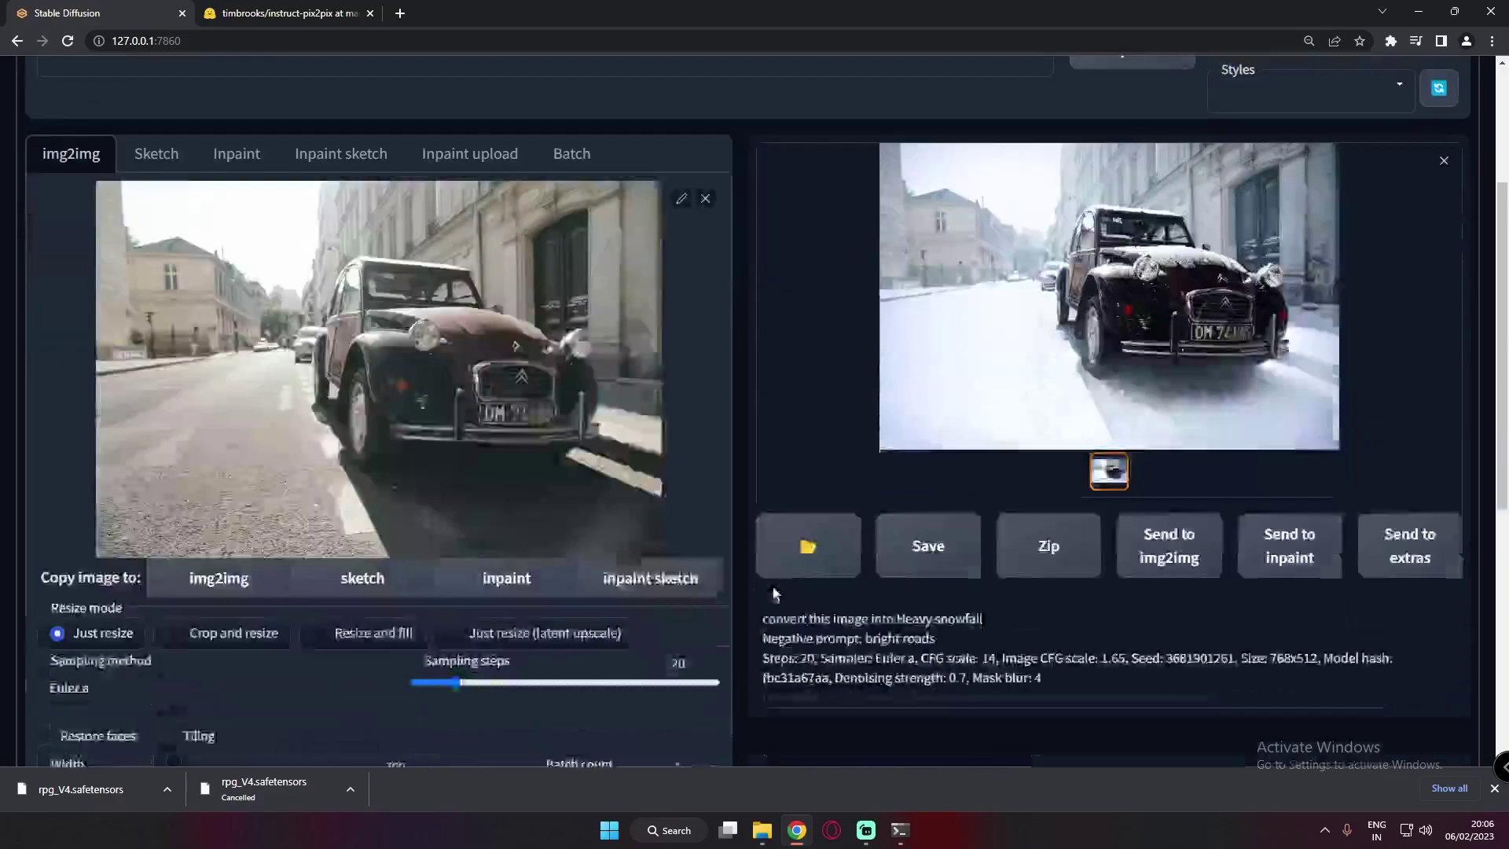
pyautogui.scroll(2, 577, 606)
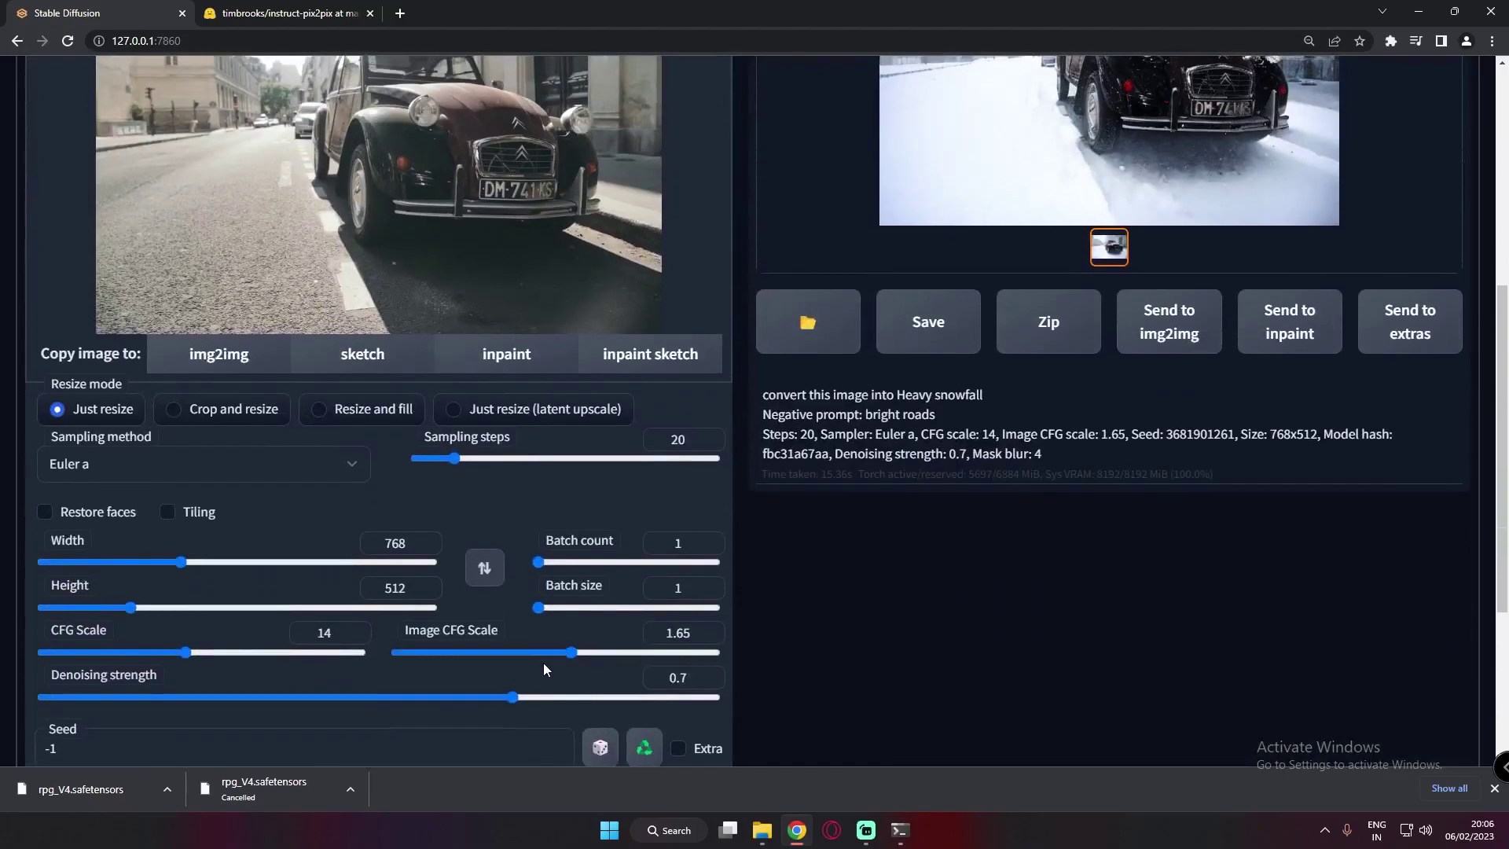
pyautogui.hotkey('ctrl', '-')
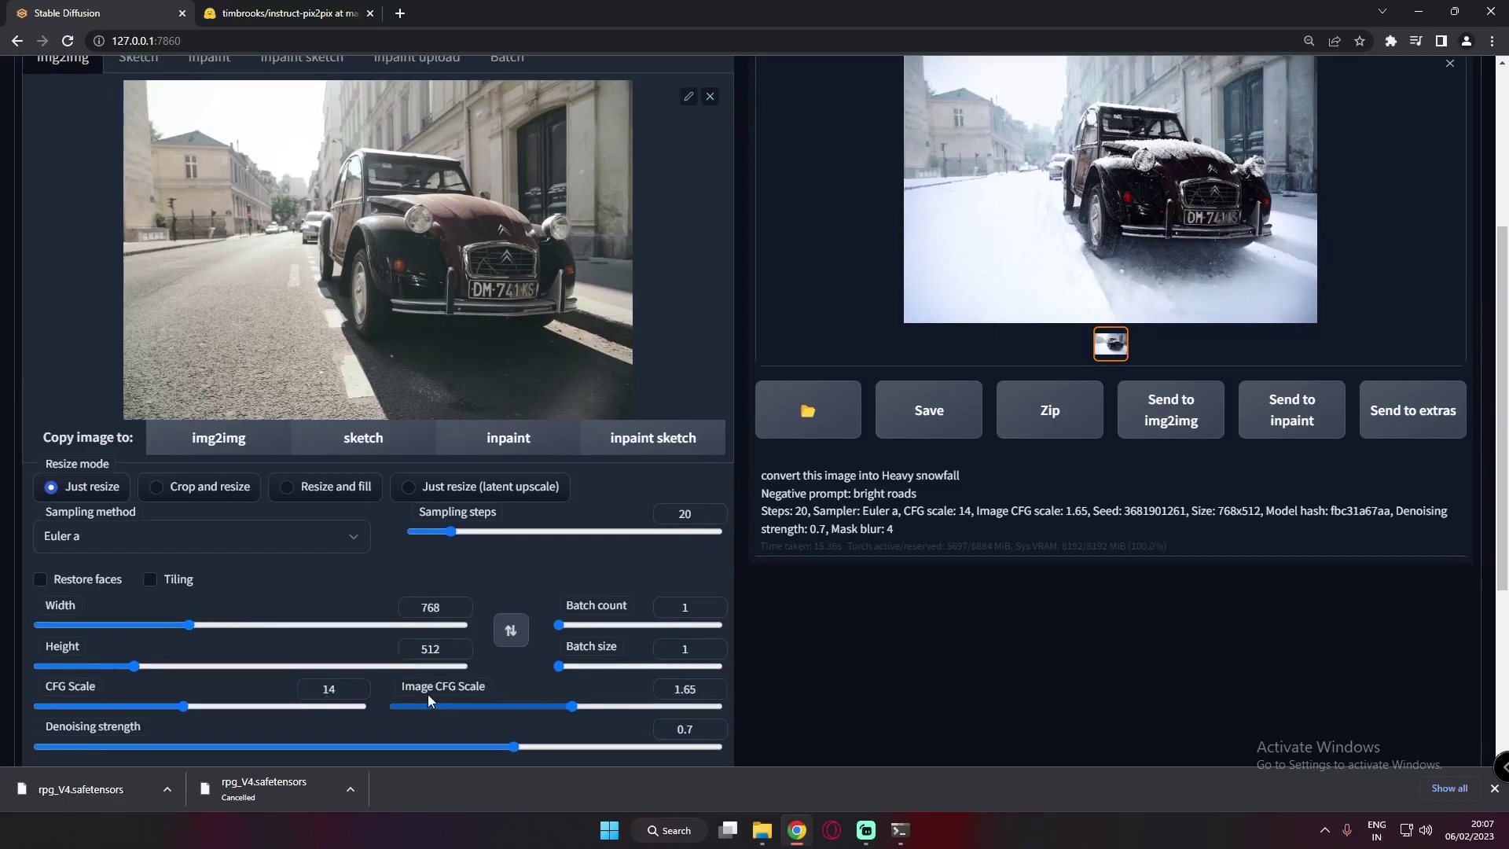
pyautogui.moveTo(573, 706); pyautogui.dragTo(395, 705)
pyautogui.scroll(3, 441, 676)
pyautogui.click(1329, 138)
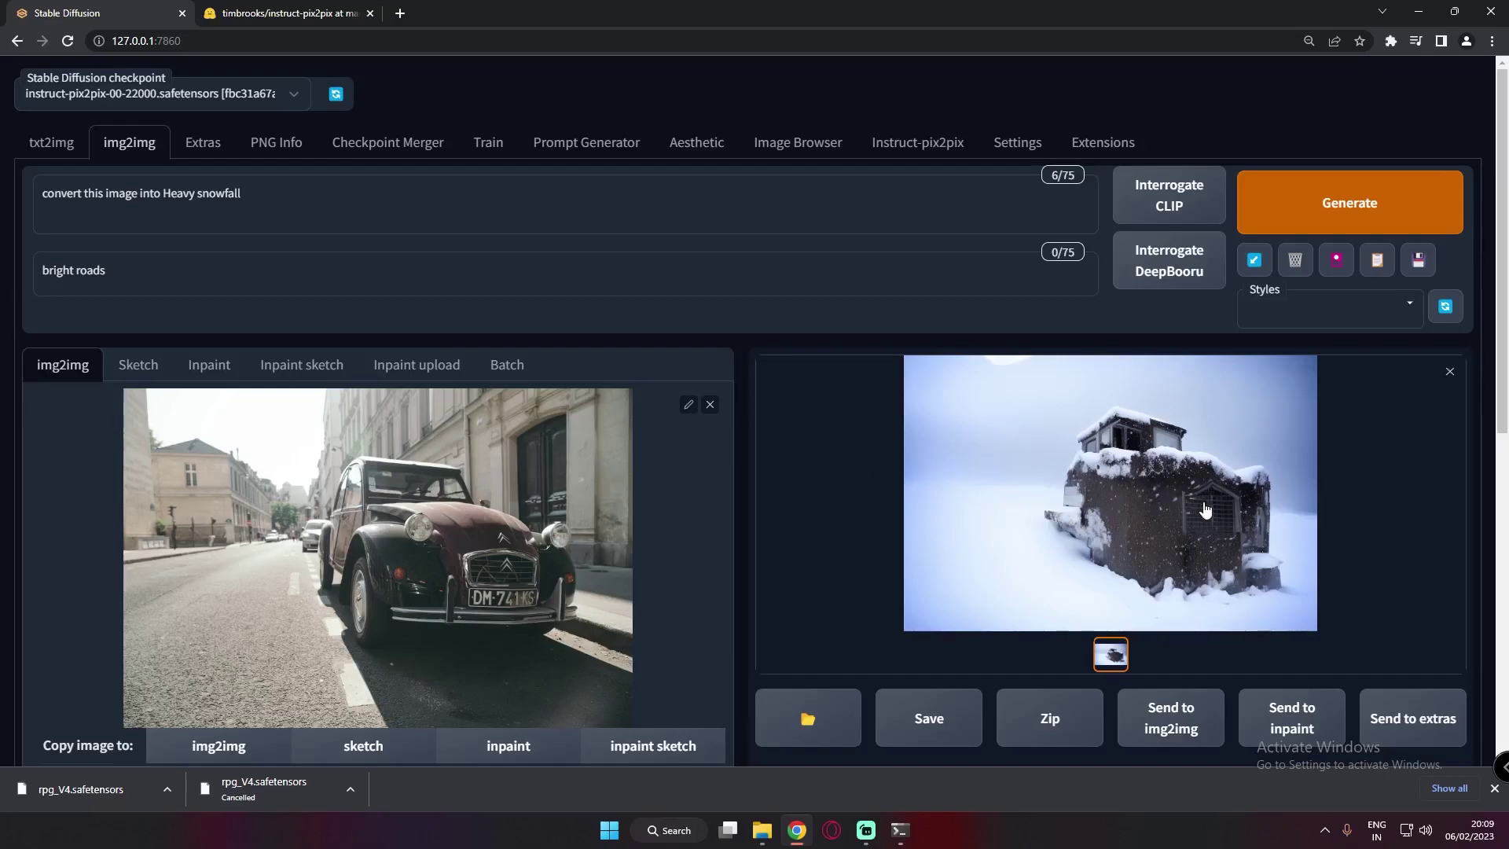
# Set the Image CFG Scale to 0.5 and generate the image again
pyautogui.scroll(-5, 802, 563)
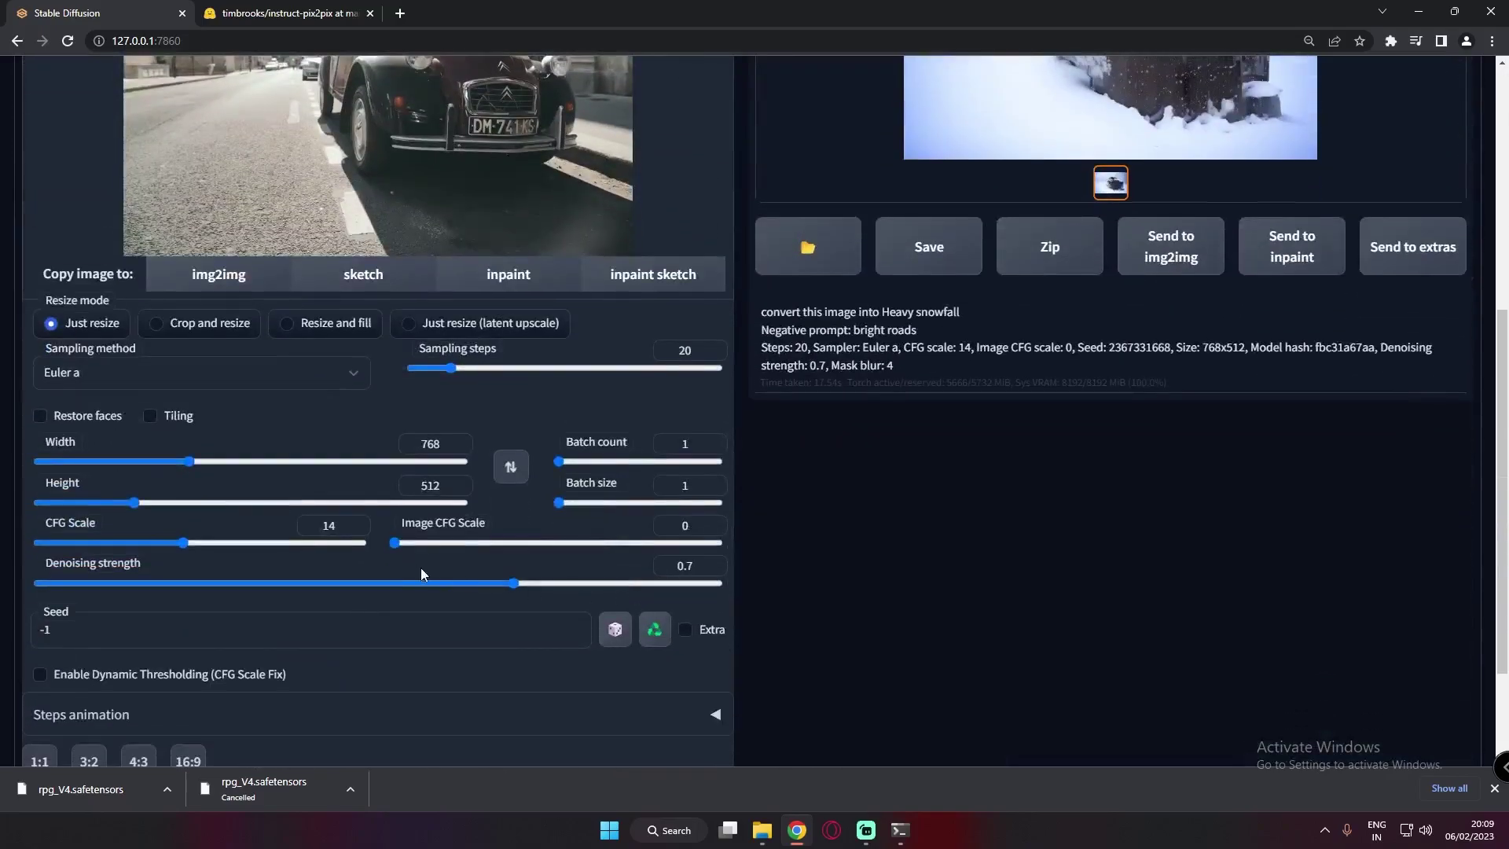
pyautogui.scroll(2, 446, 567)
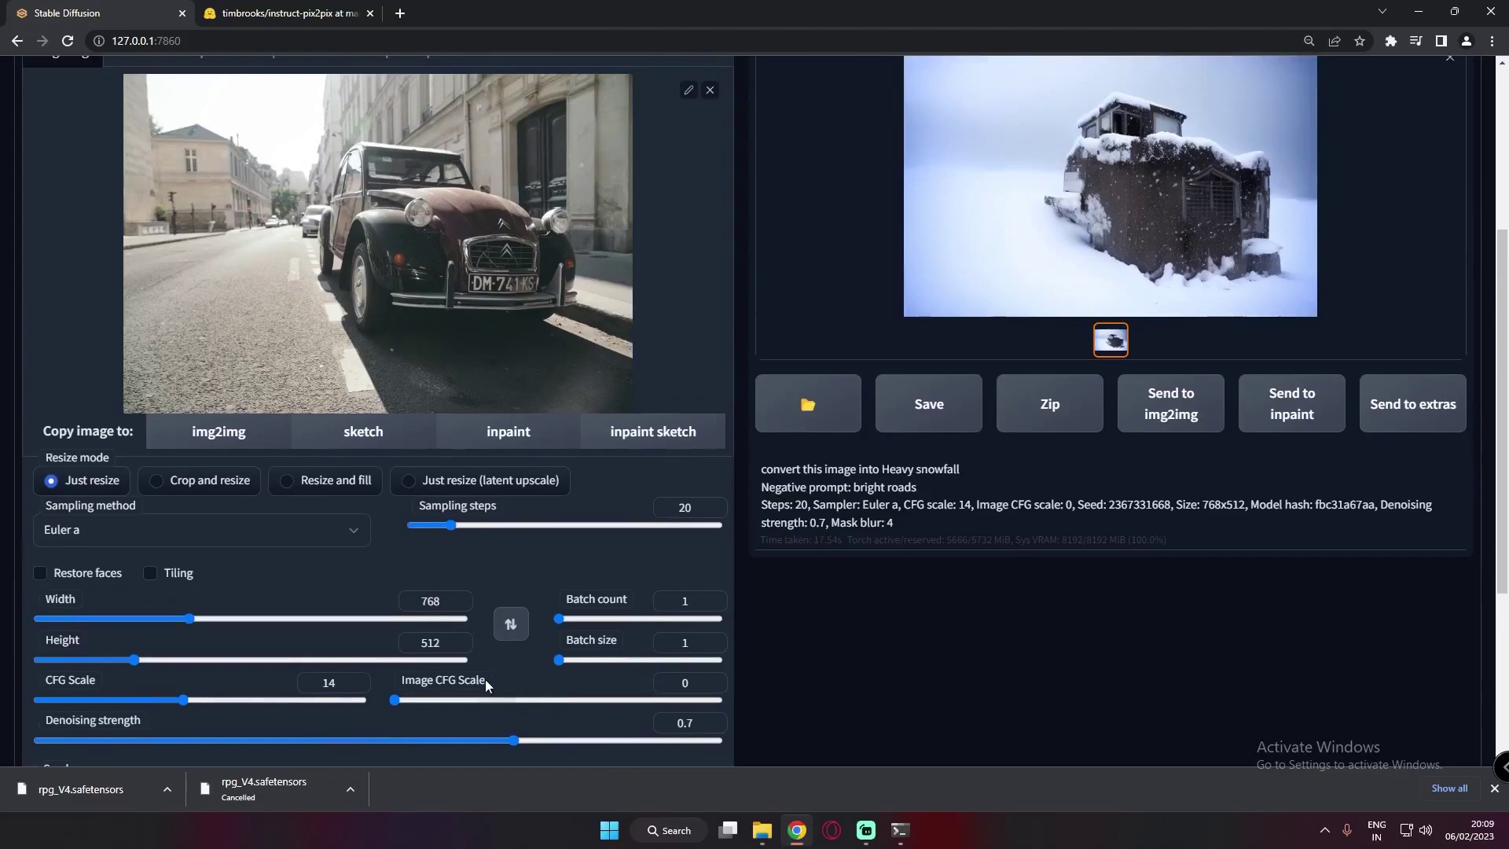
pyautogui.scroll(4, 486, 681)
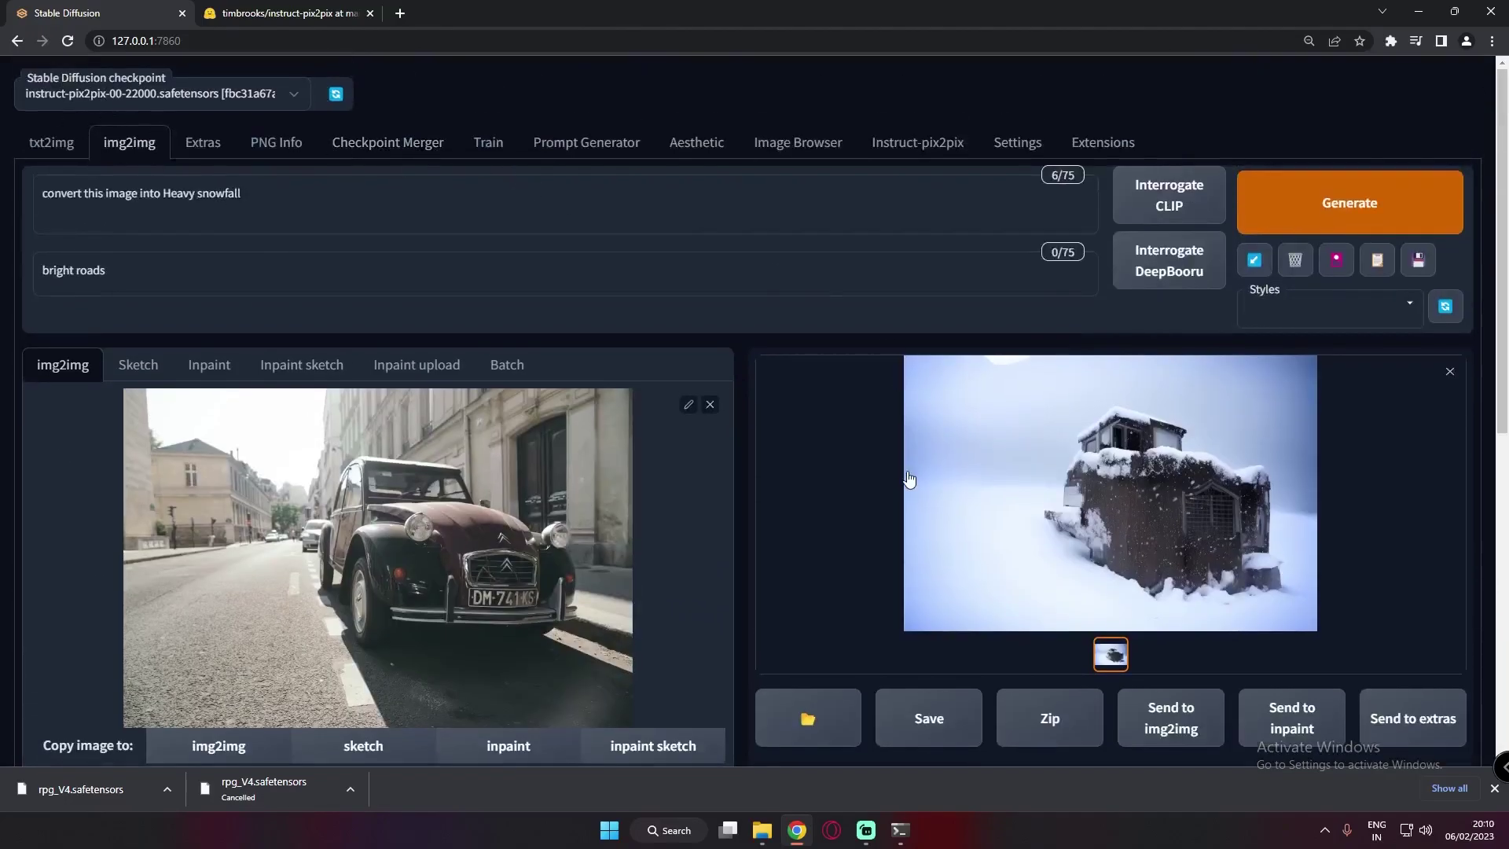
pyautogui.scroll(-4, 846, 475)
pyautogui.click(399, 699)
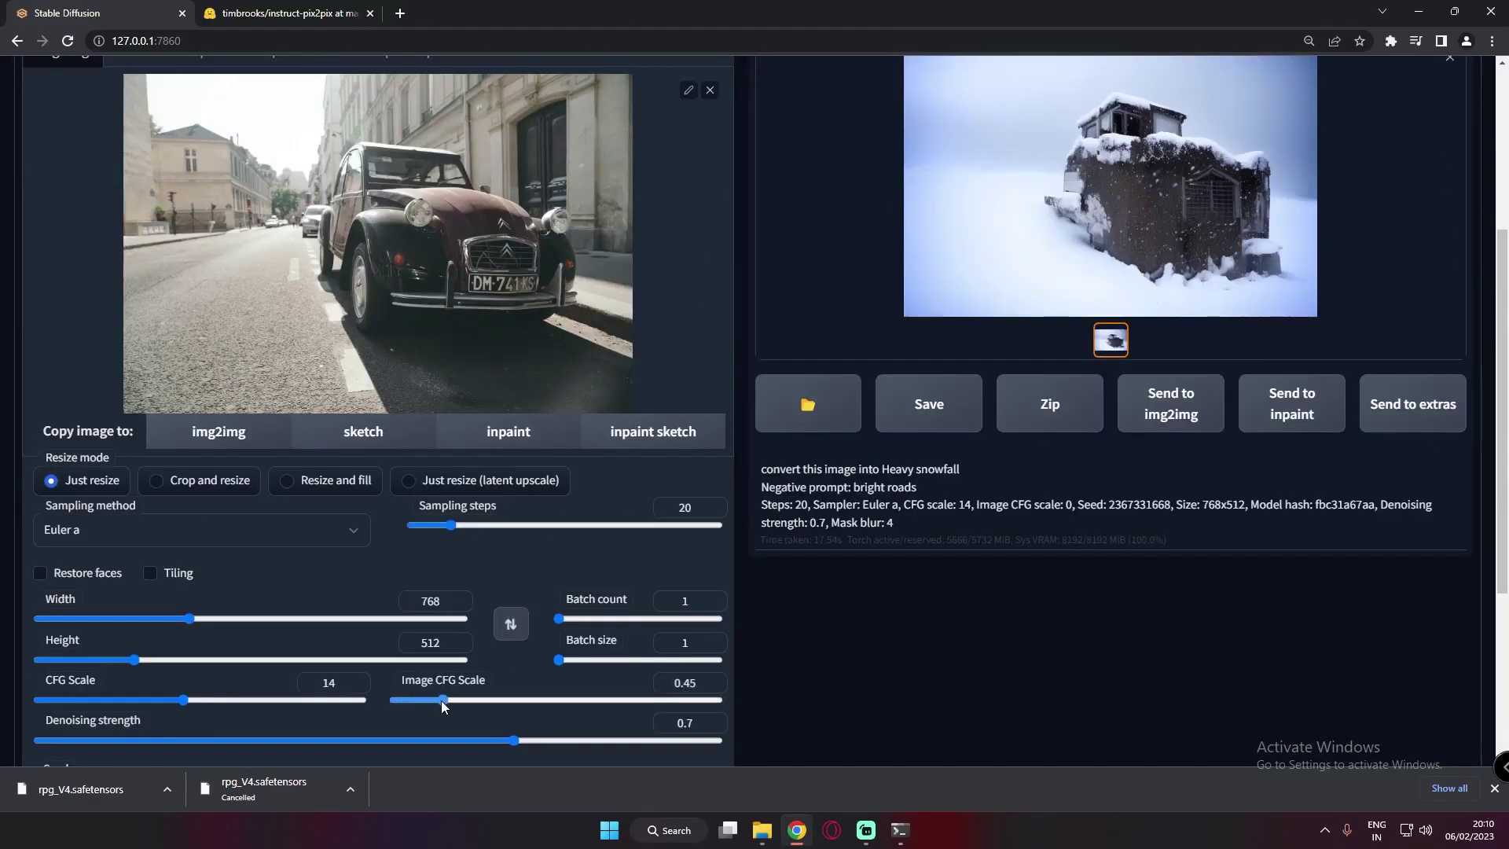
pyautogui.moveTo(455, 702); pyautogui.dragTo(451, 703)
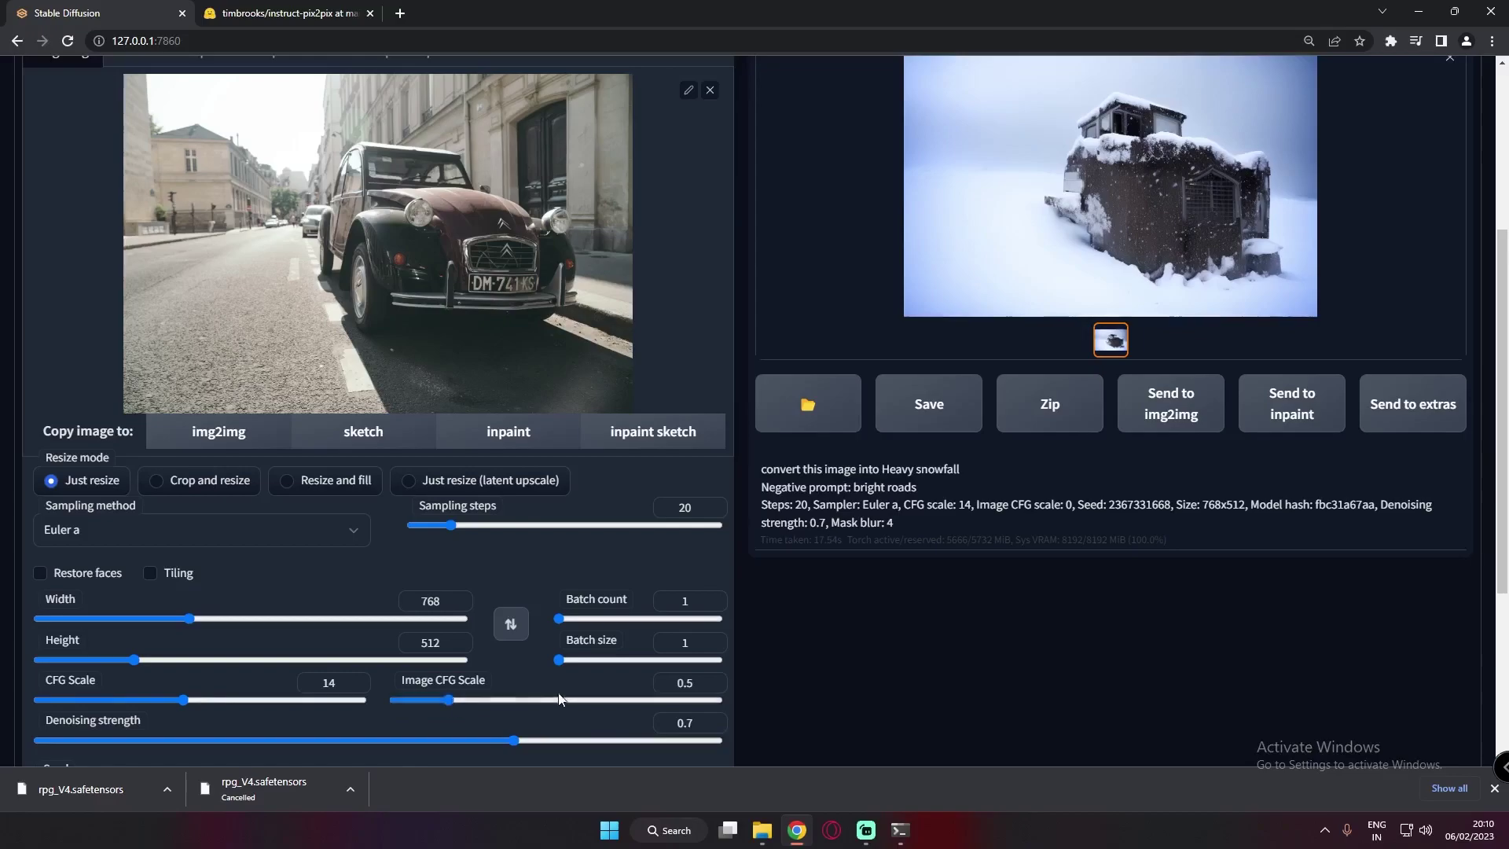
pyautogui.scroll(4, 577, 611)
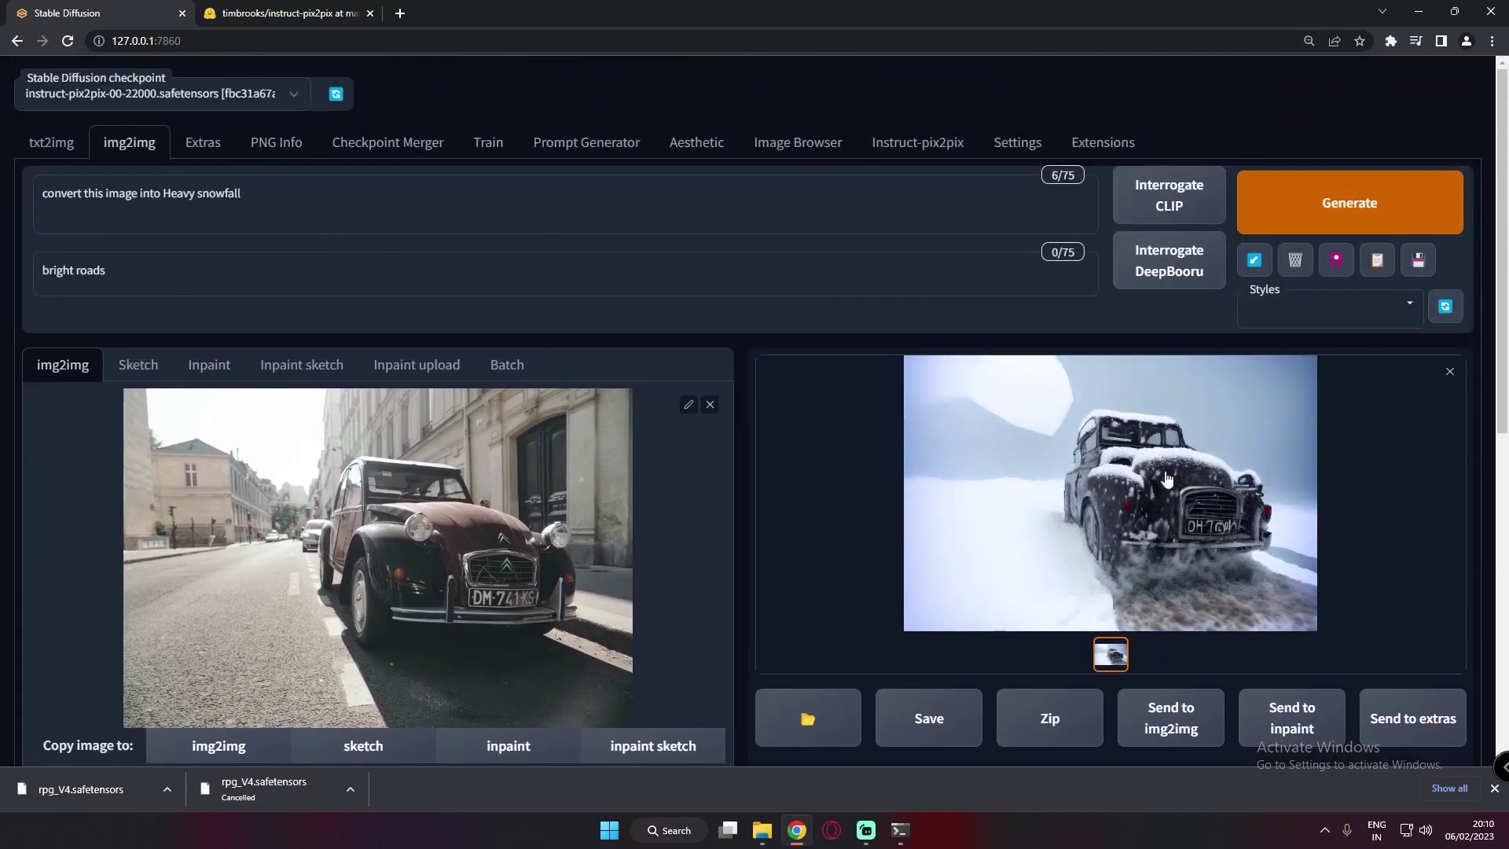
# Generate the image with the Image CFG Scale set to 1.65 and view the result enlarged, closing the preview when done
pyautogui.scroll(-5, 738, 595)
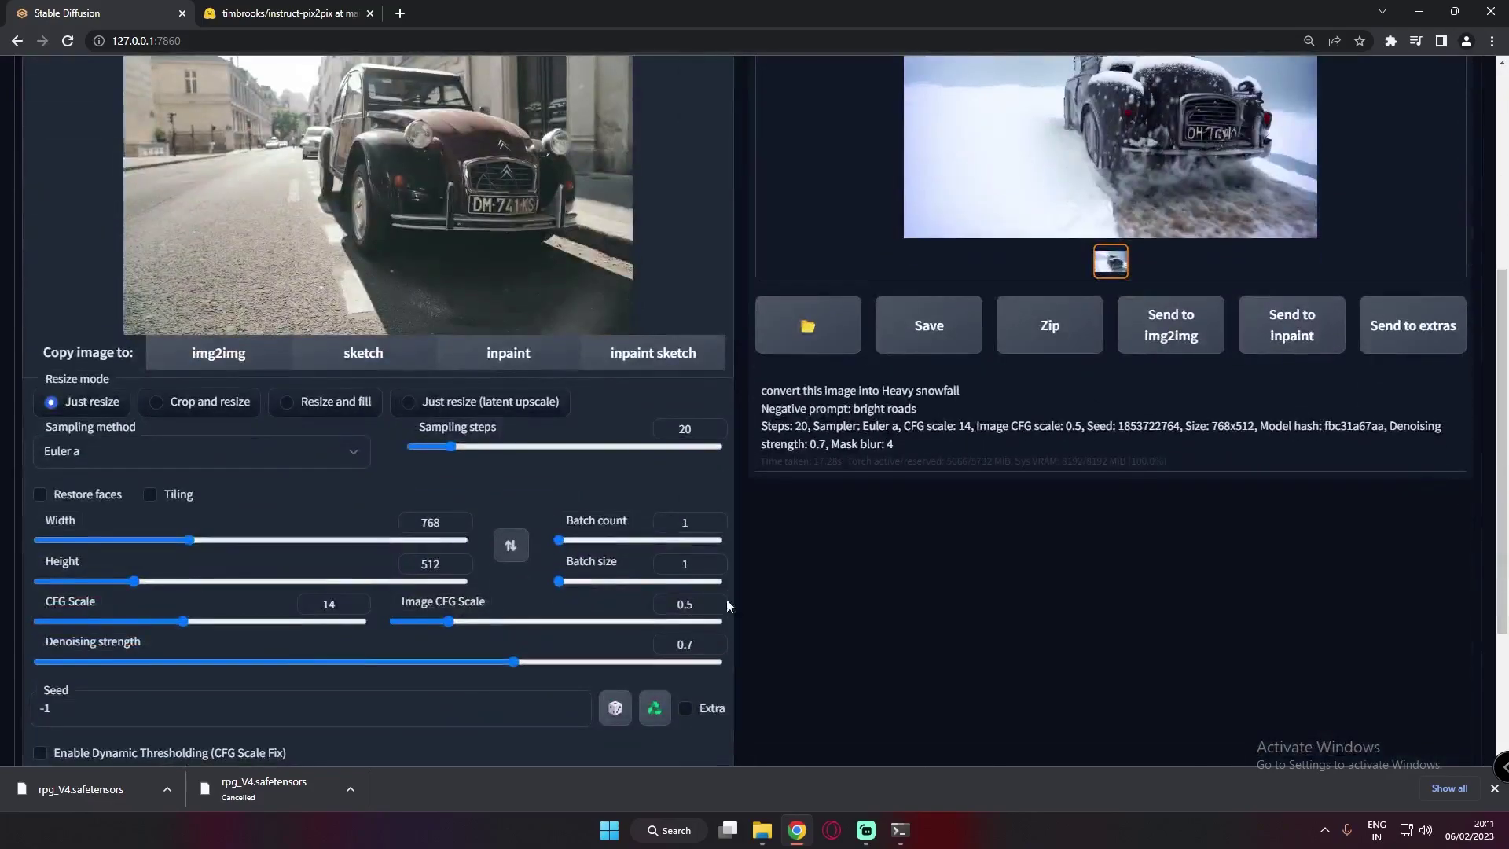
pyautogui.scroll(4, 766, 595)
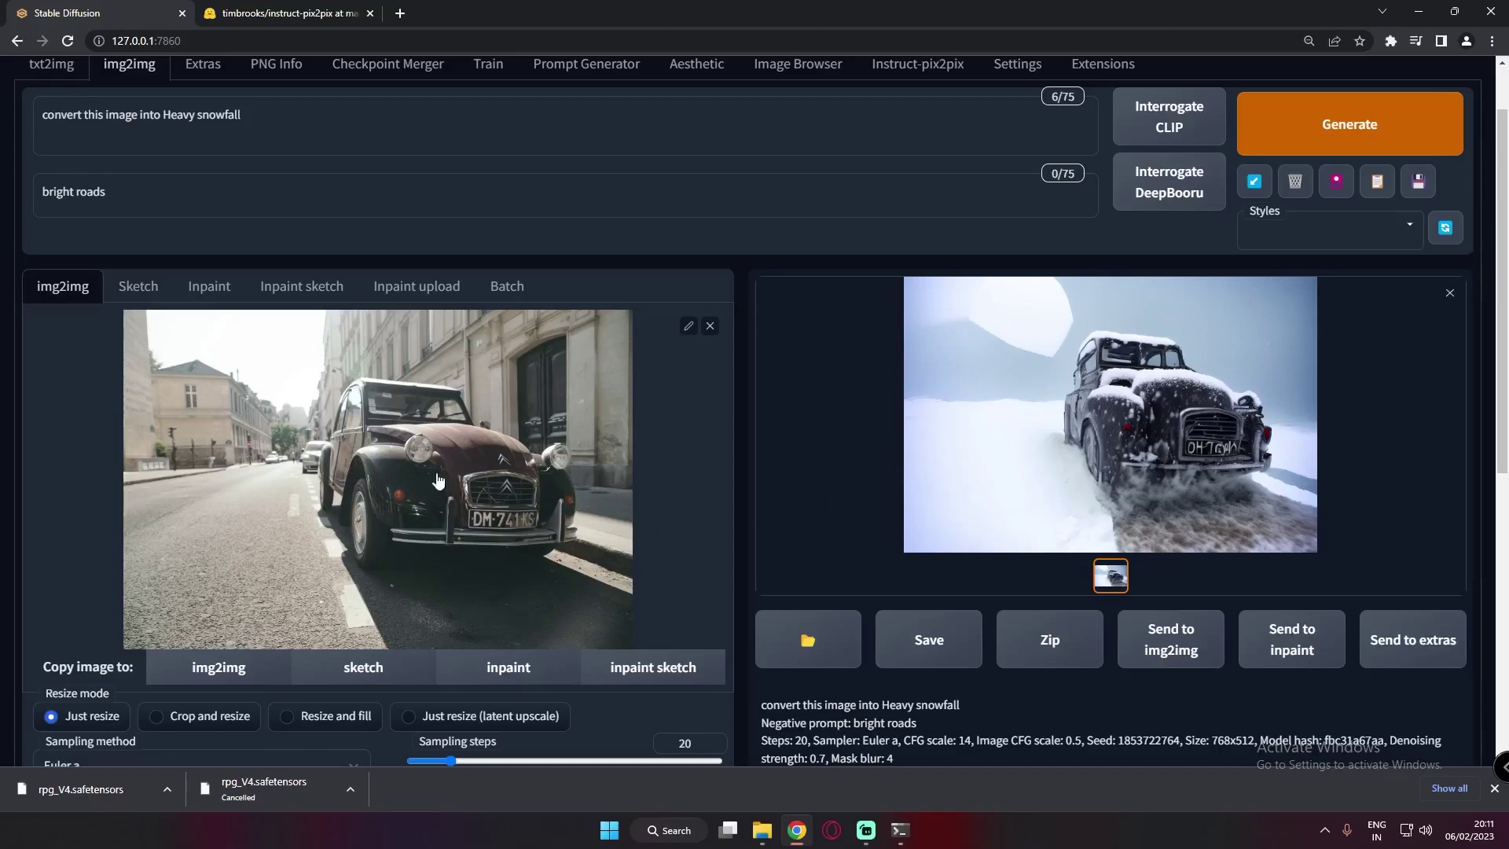
pyautogui.scroll(-4, 503, 571)
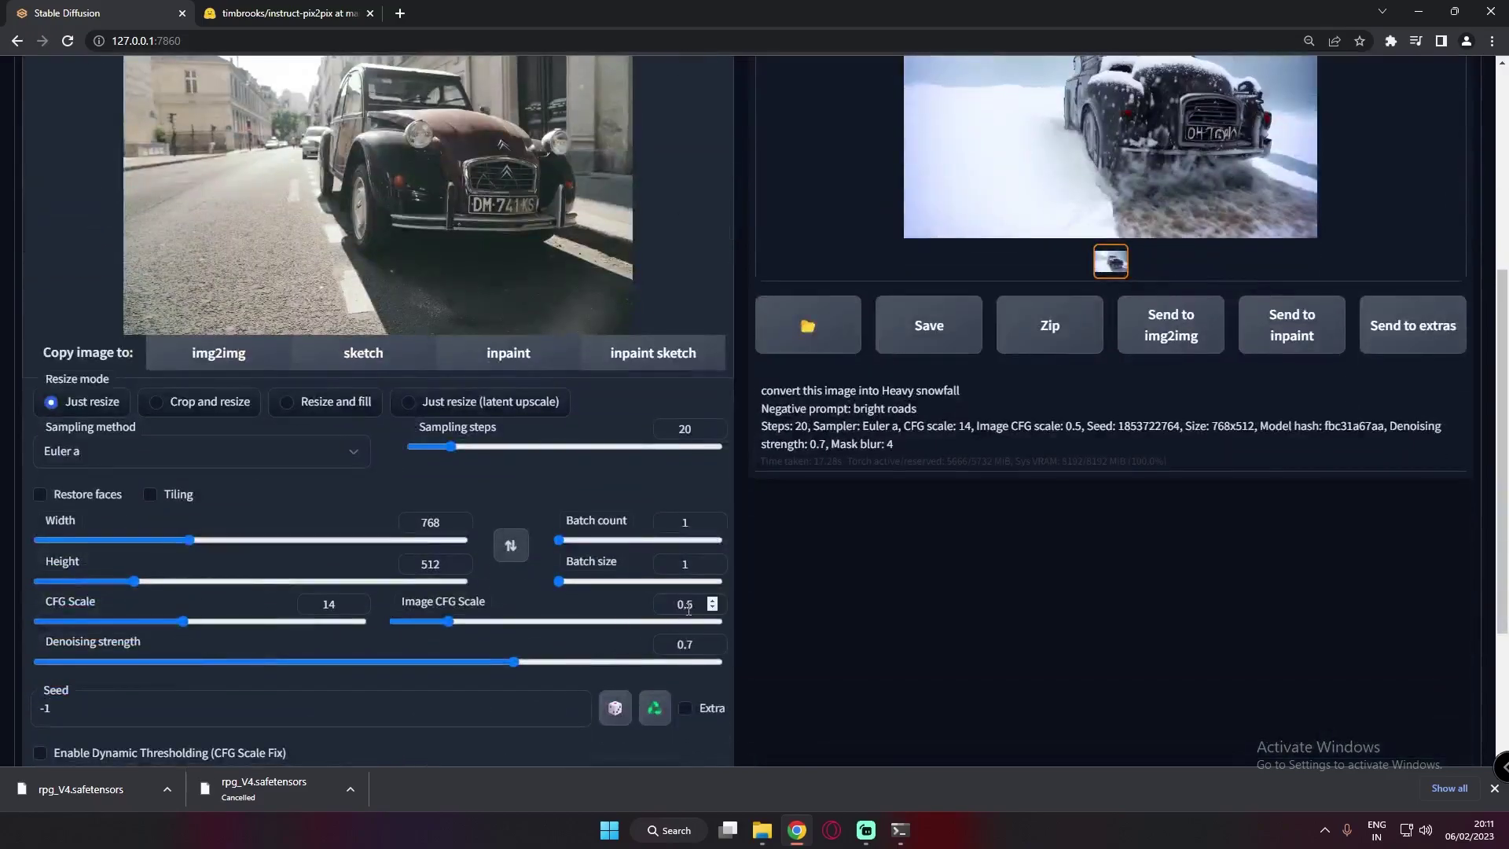
pyautogui.moveTo(694, 608); pyautogui.dragTo(643, 613)
pyautogui.write('1.65')
pyautogui.scroll(4, 770, 607)
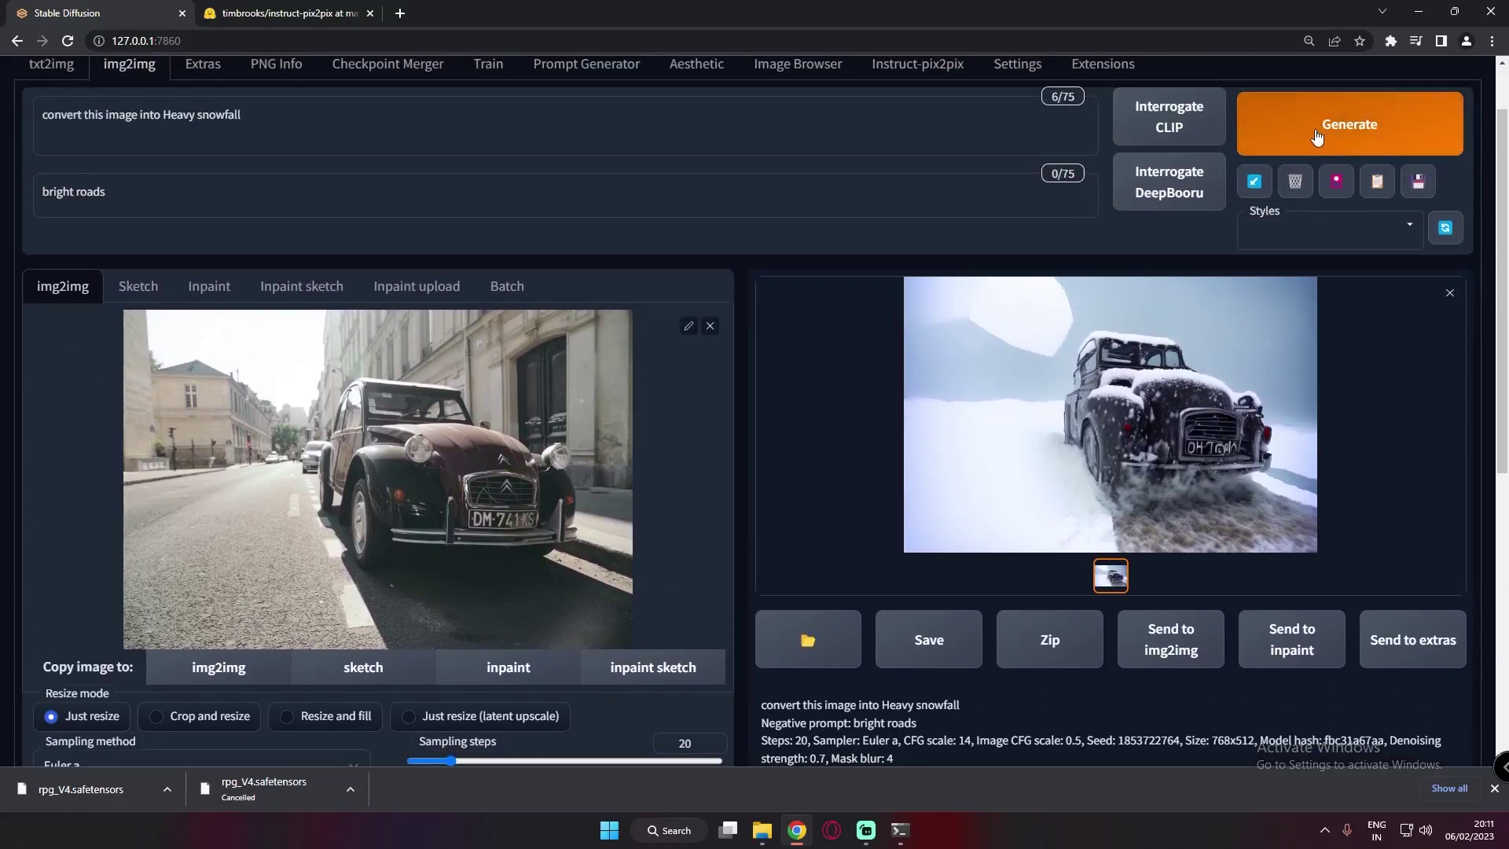
pyautogui.click(1326, 133)
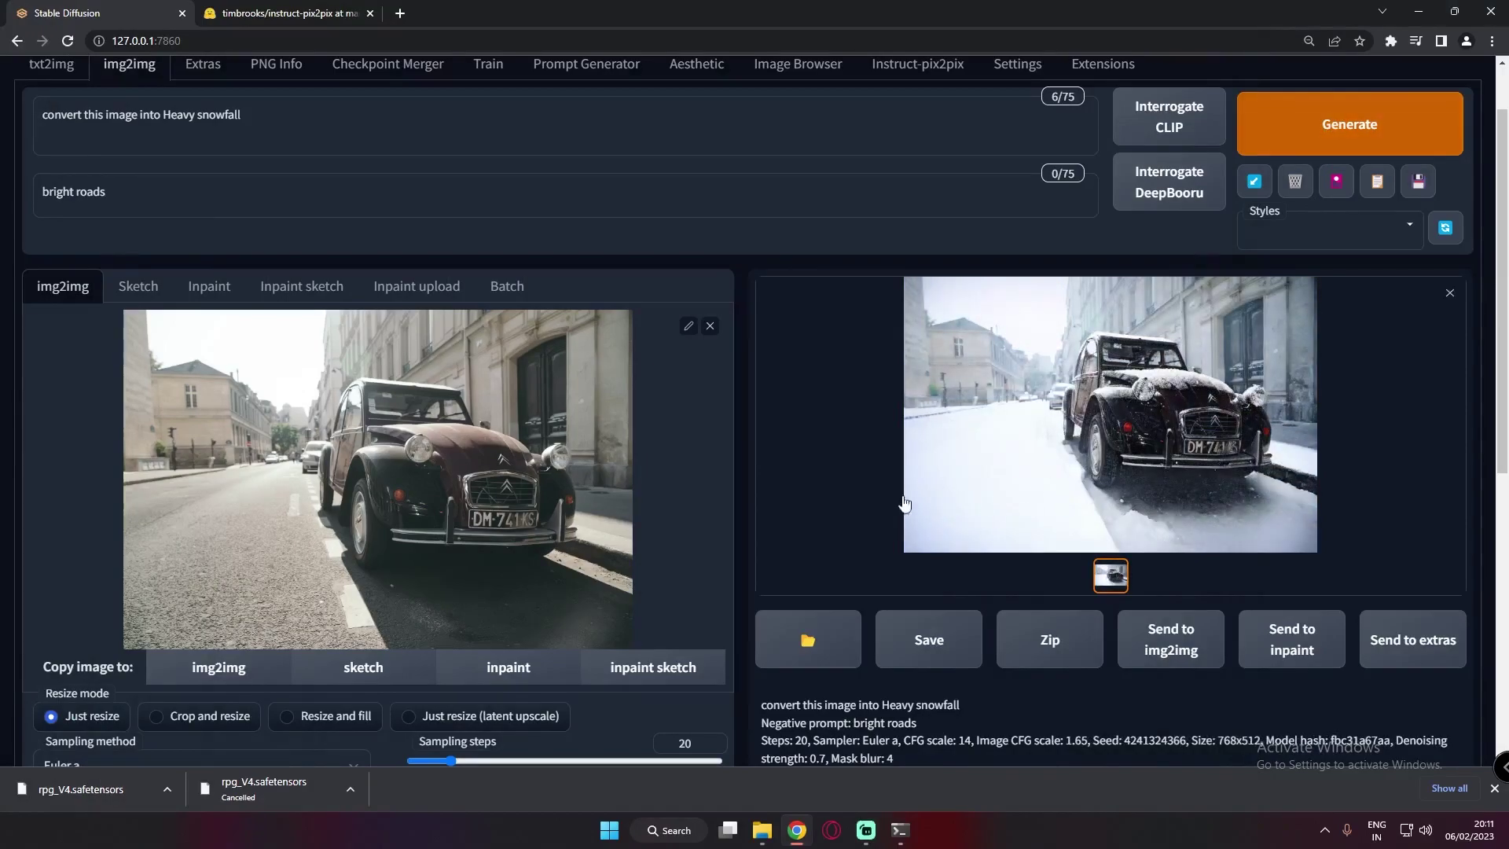
pyautogui.click(1182, 428)
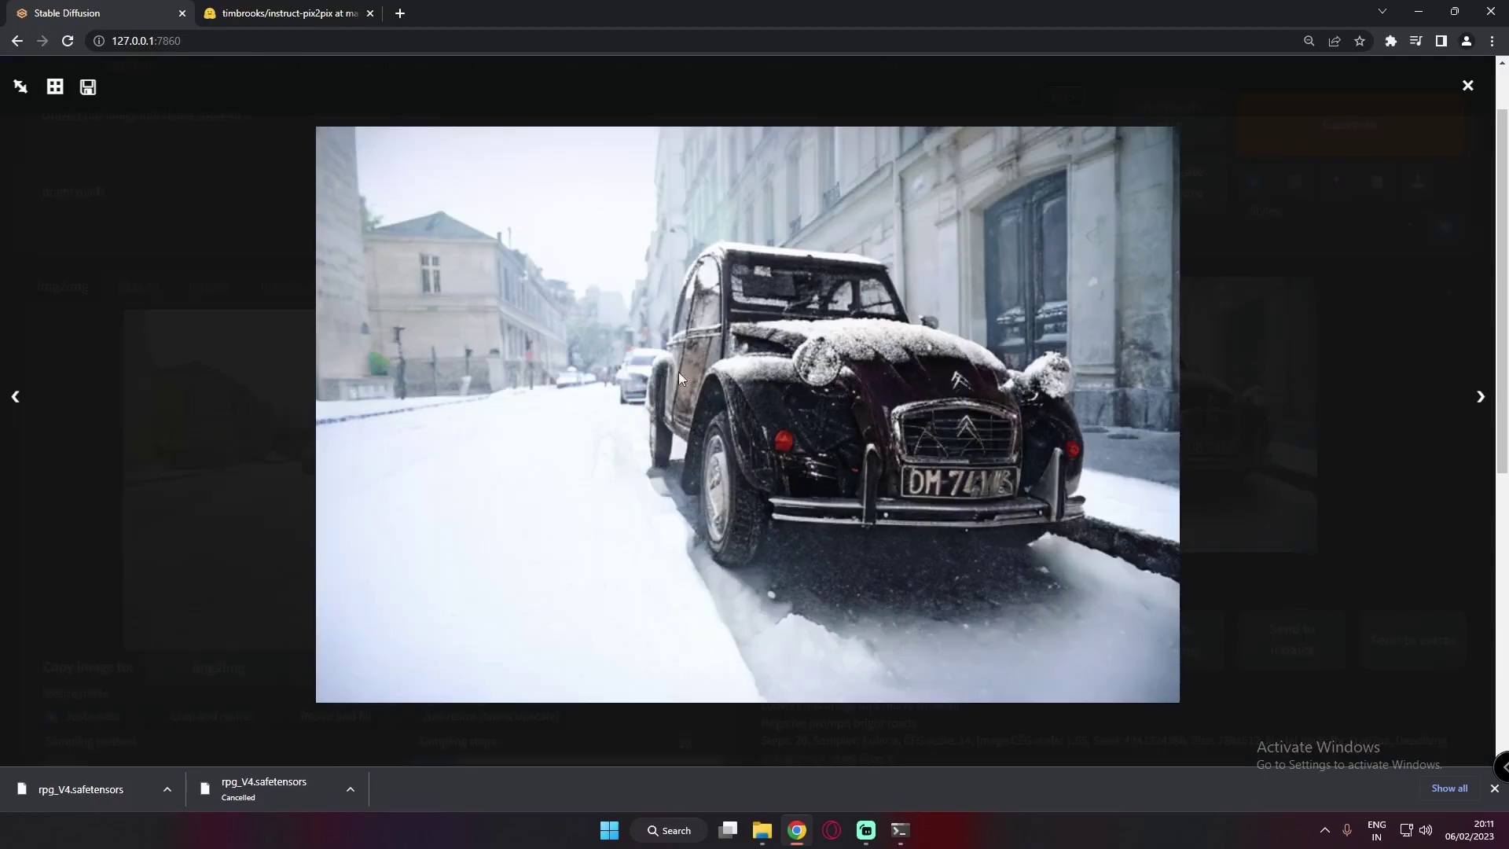
pyautogui.click(703, 374)
# Examine the CFG Scale and Image CFG Scale settings alongside the source photo, the snowy result and the prompt
pyautogui.scroll(-3, 702, 374)
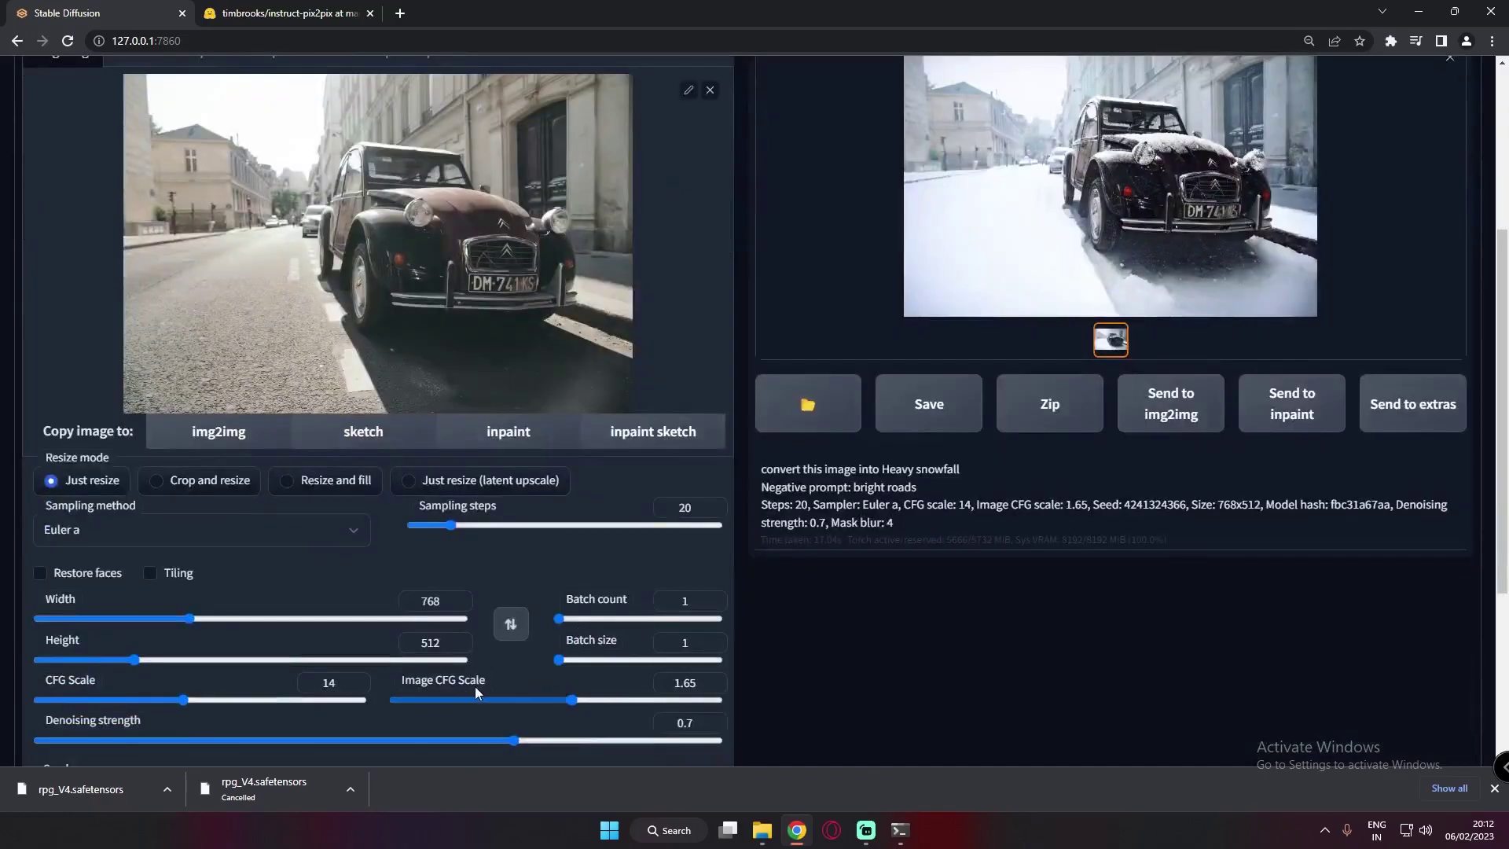
pyautogui.scroll(3, 743, 620)
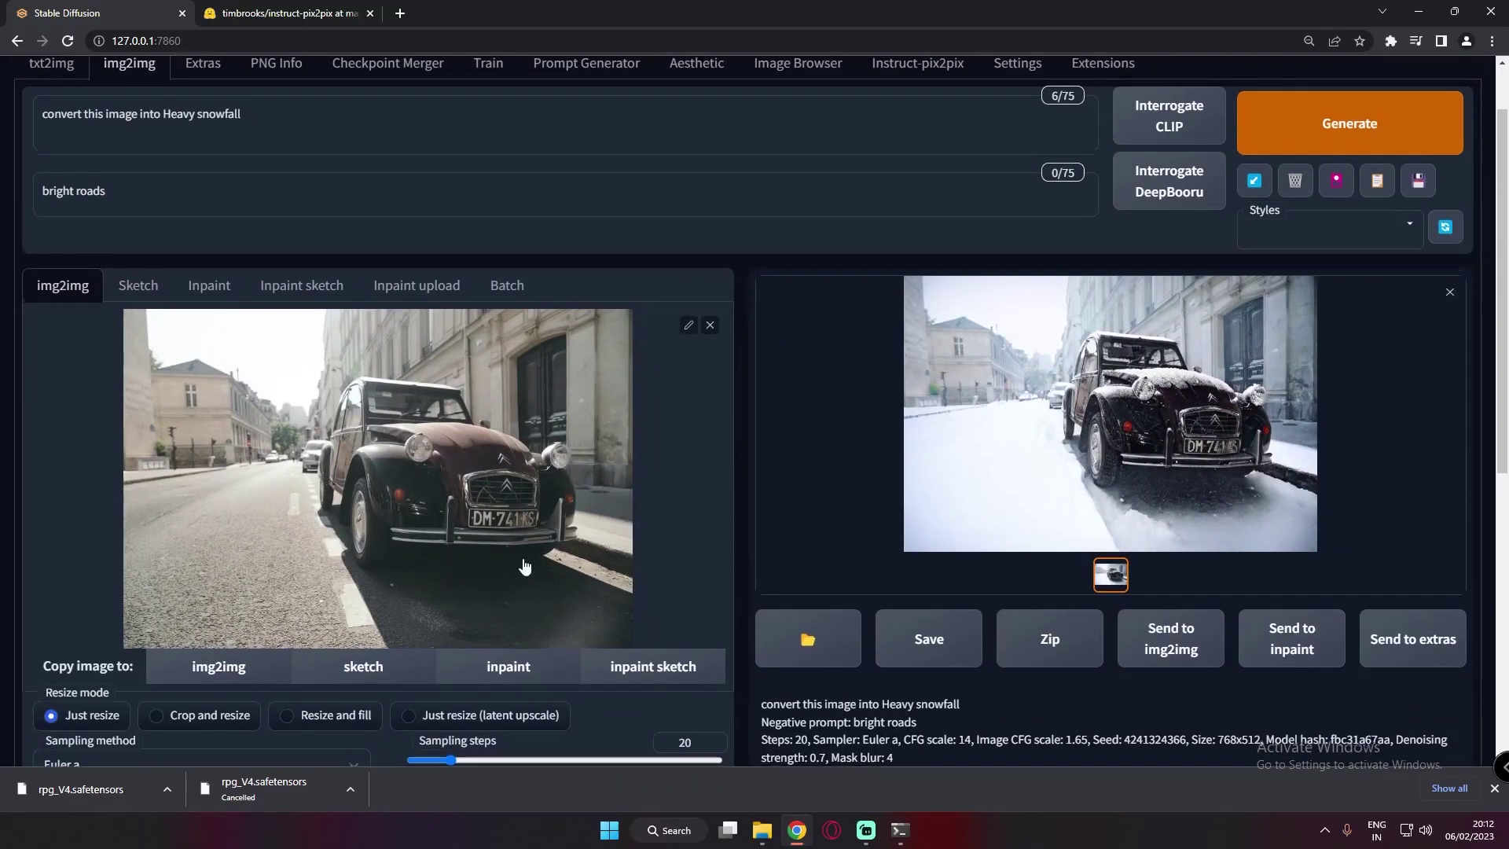
pyautogui.scroll(-2, 526, 568)
pyautogui.scroll(-2, 654, 630)
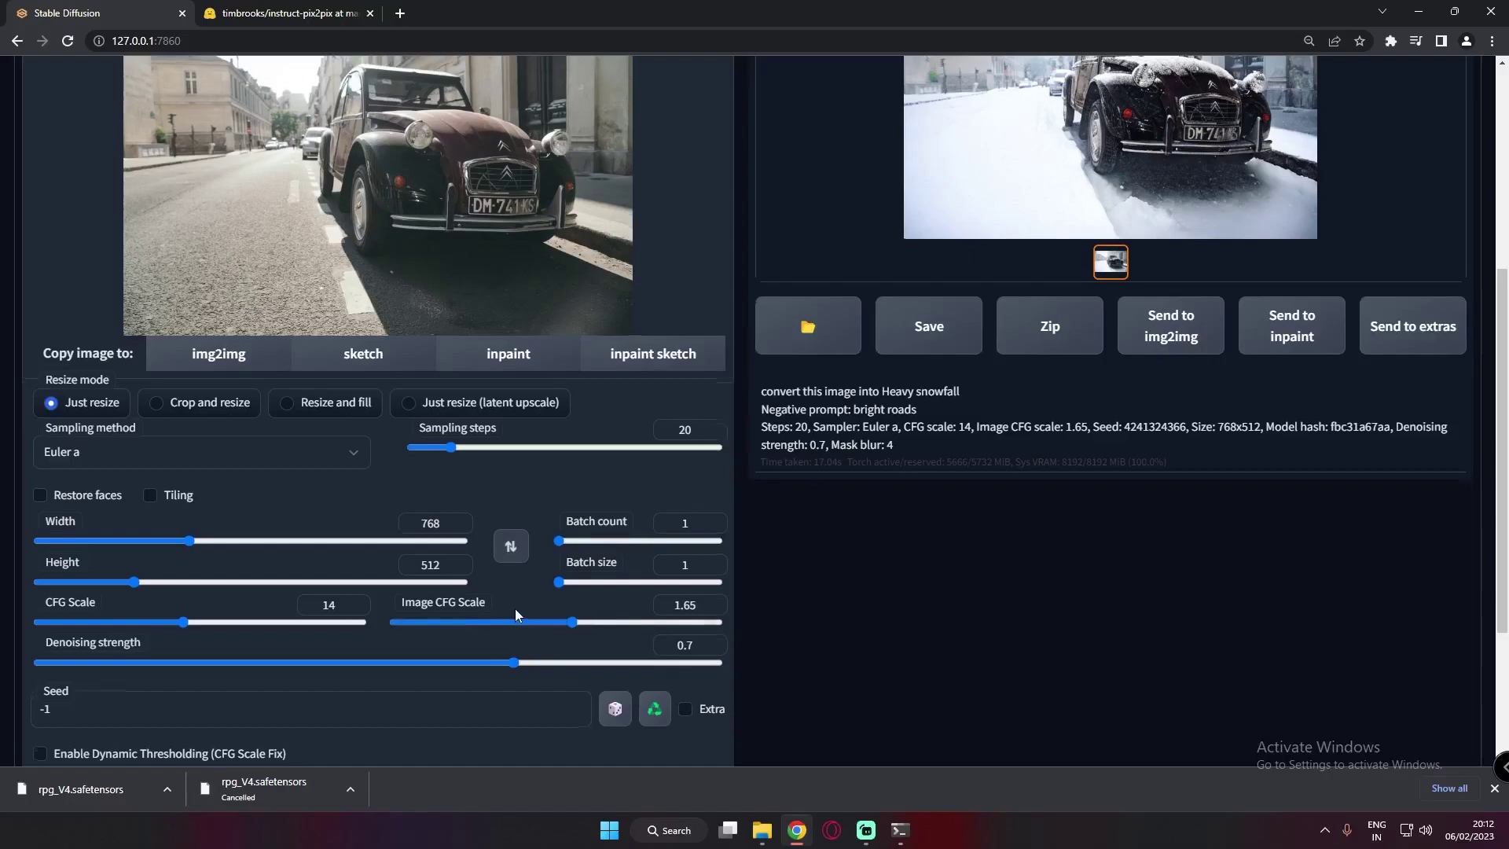
pyautogui.scroll(2, 515, 608)
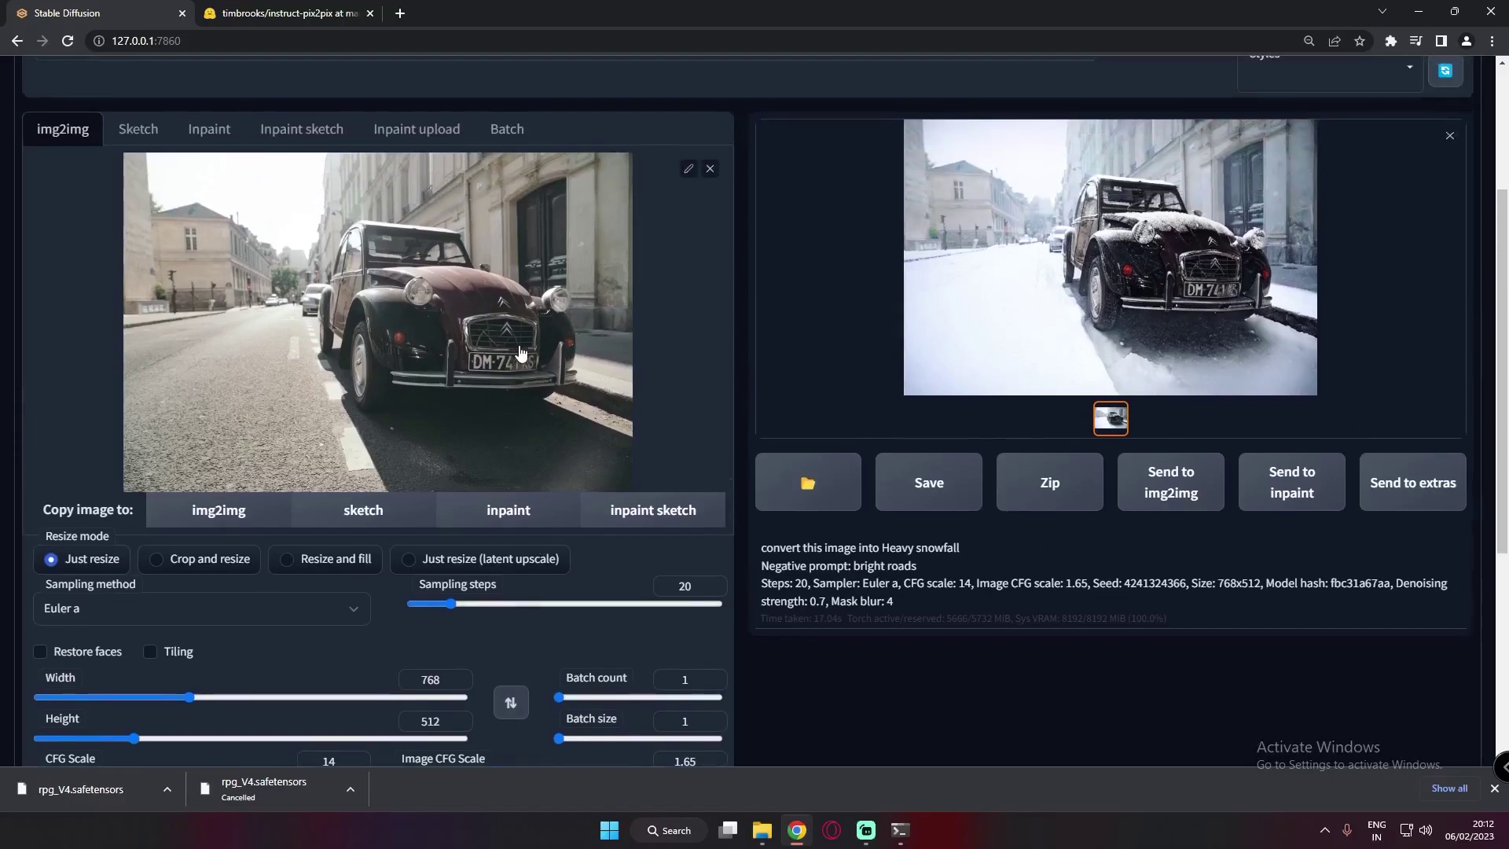
pyautogui.scroll(-1, 424, 601)
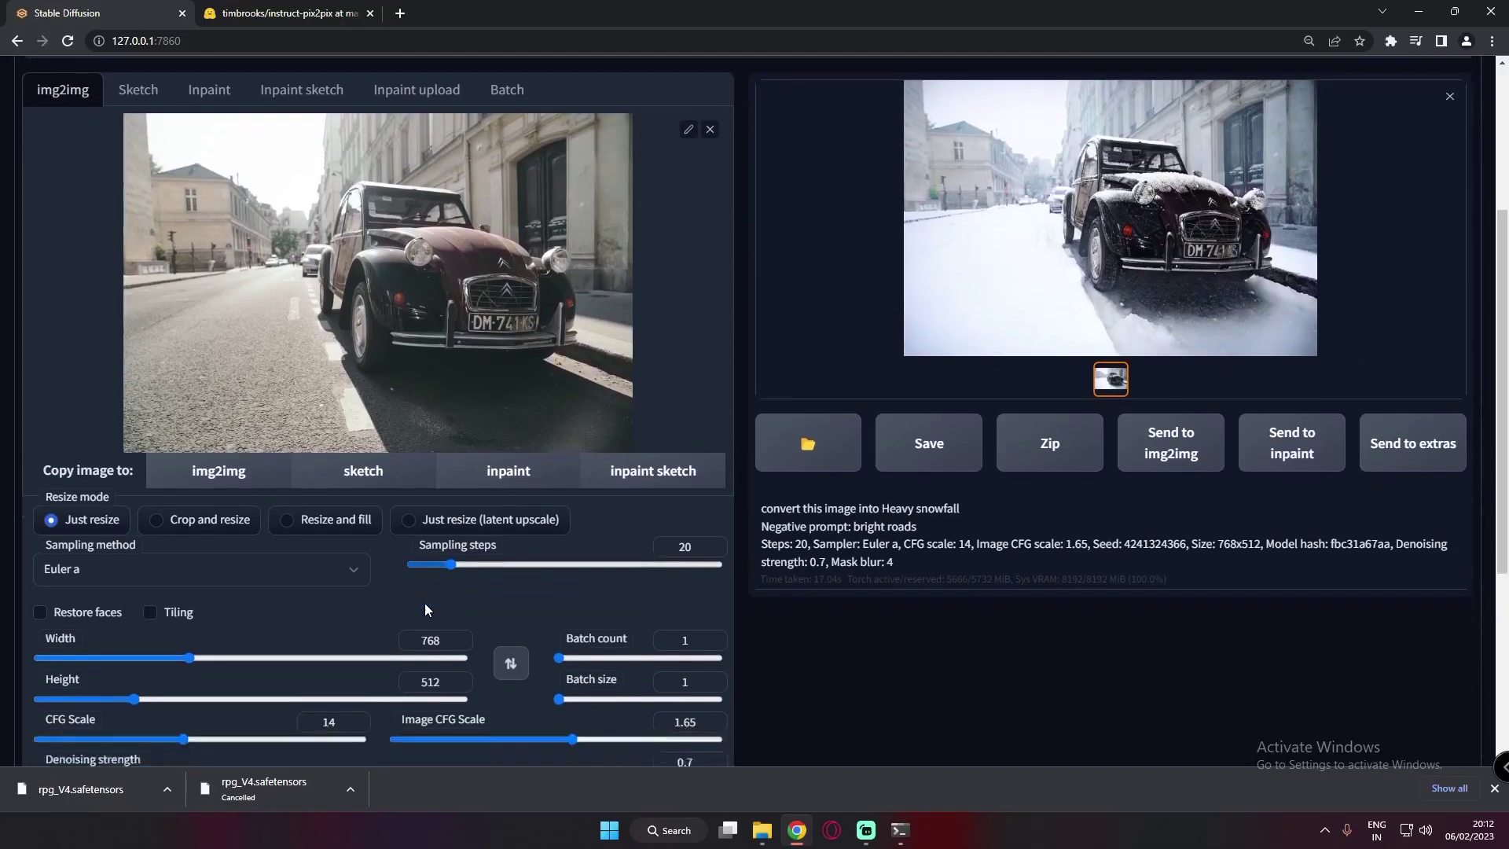
pyautogui.scroll(1, 148, 686)
pyautogui.scroll(-1, 164, 686)
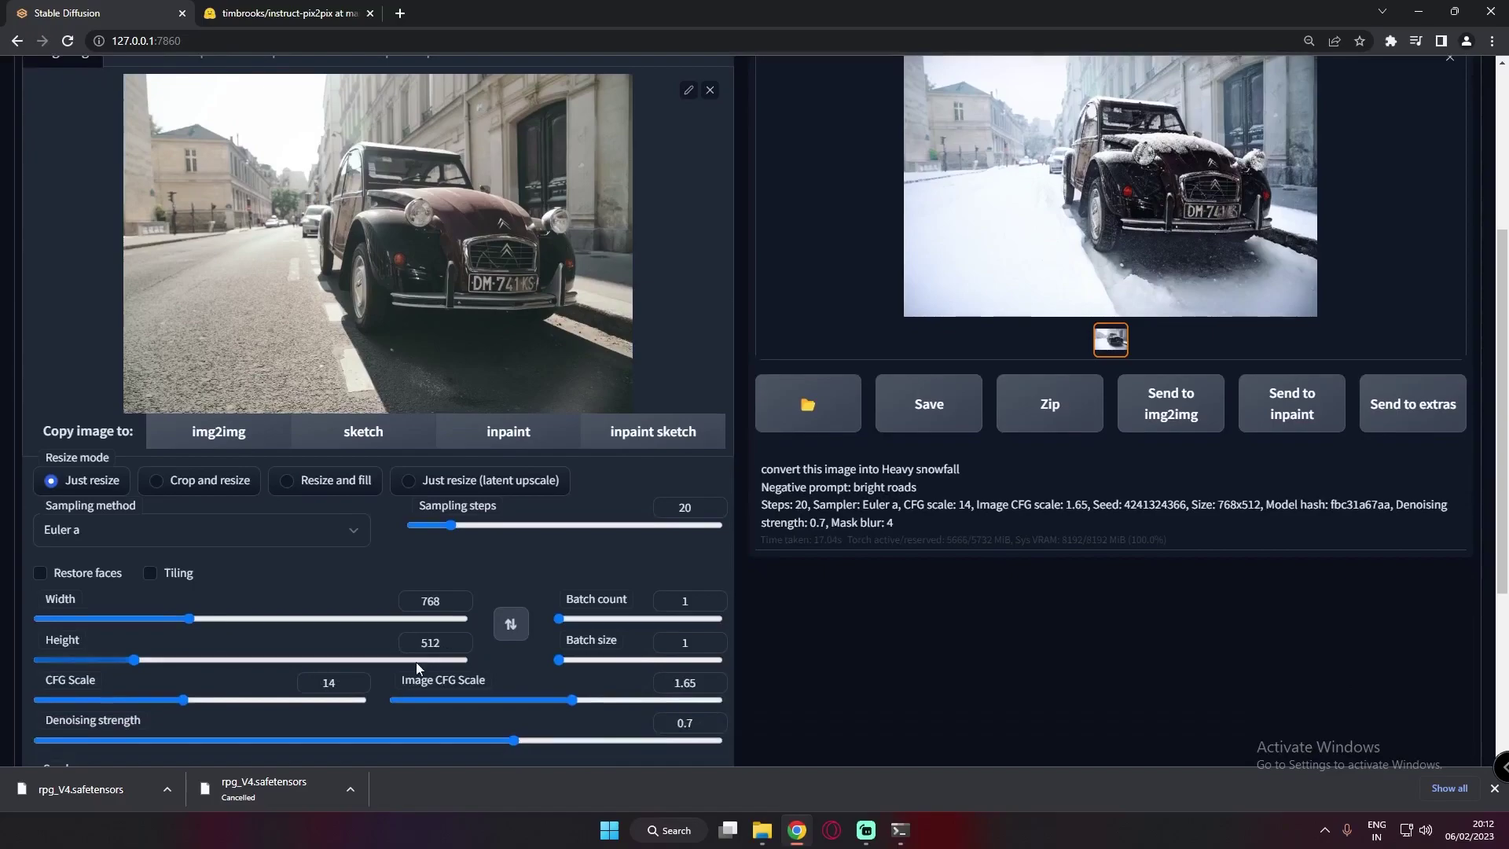
pyautogui.scroll(4, 77, 210)
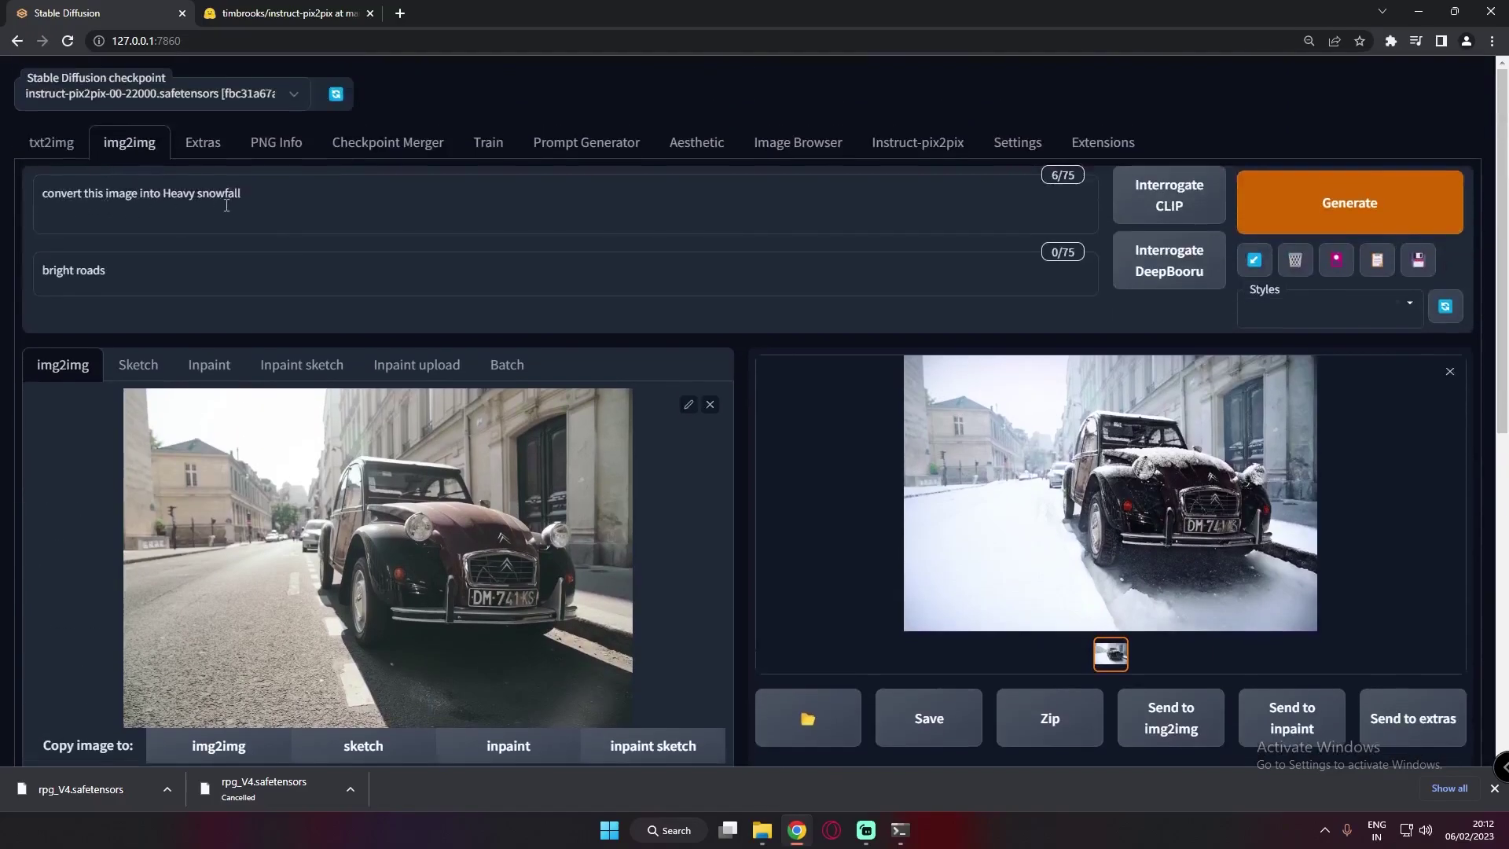
# Generate the image with the CFG Scale lowered to 10 and view the result enlarged, closing the preview when done
pyautogui.scroll(-5, 226, 205)
pyautogui.moveTo(183, 621); pyautogui.dragTo(139, 615)
pyautogui.scroll(3, 613, 530)
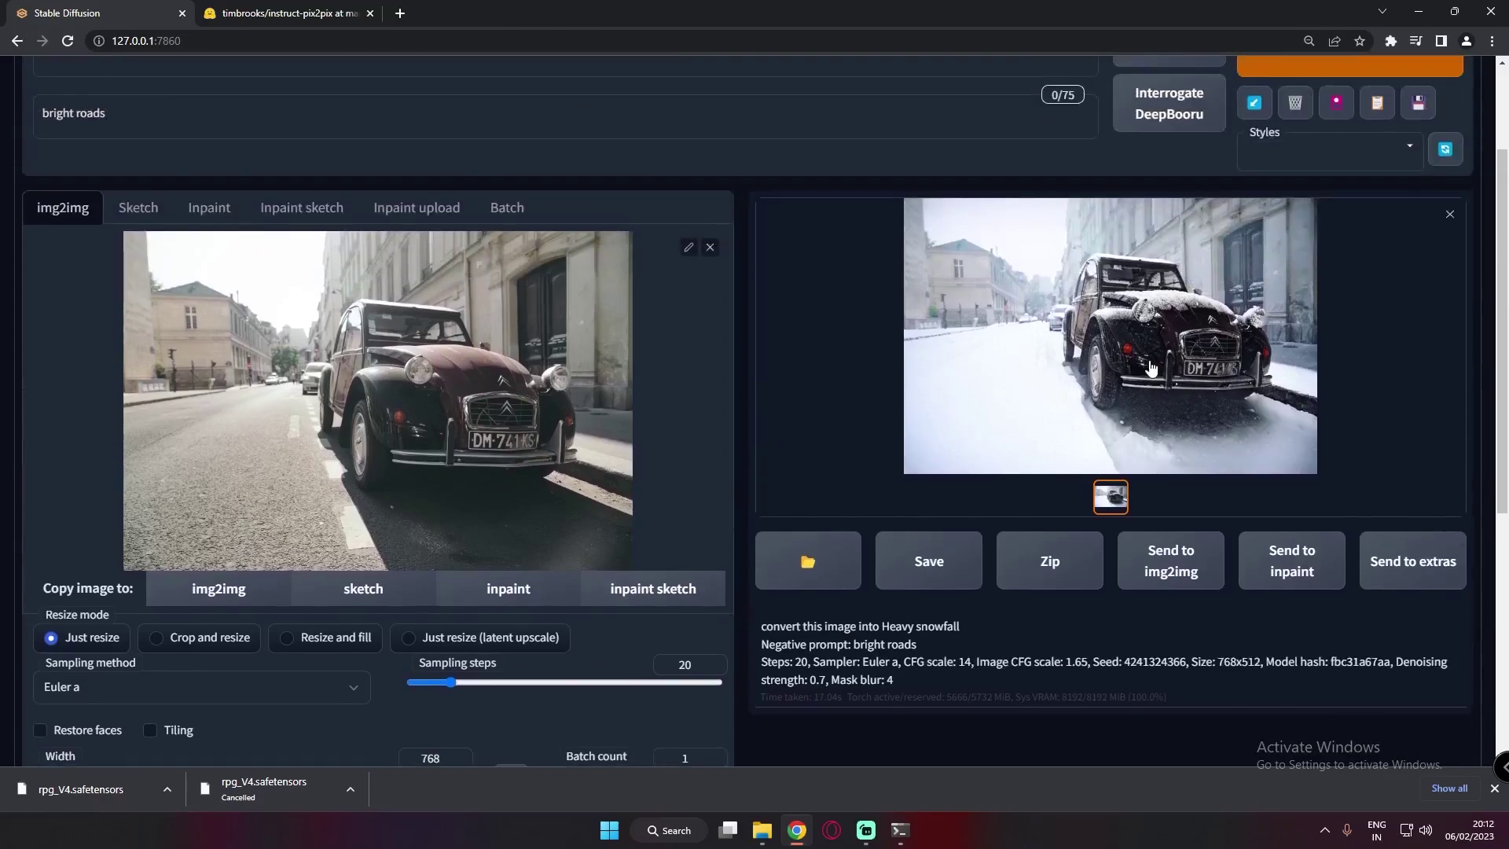
pyautogui.scroll(-2, 198, 733)
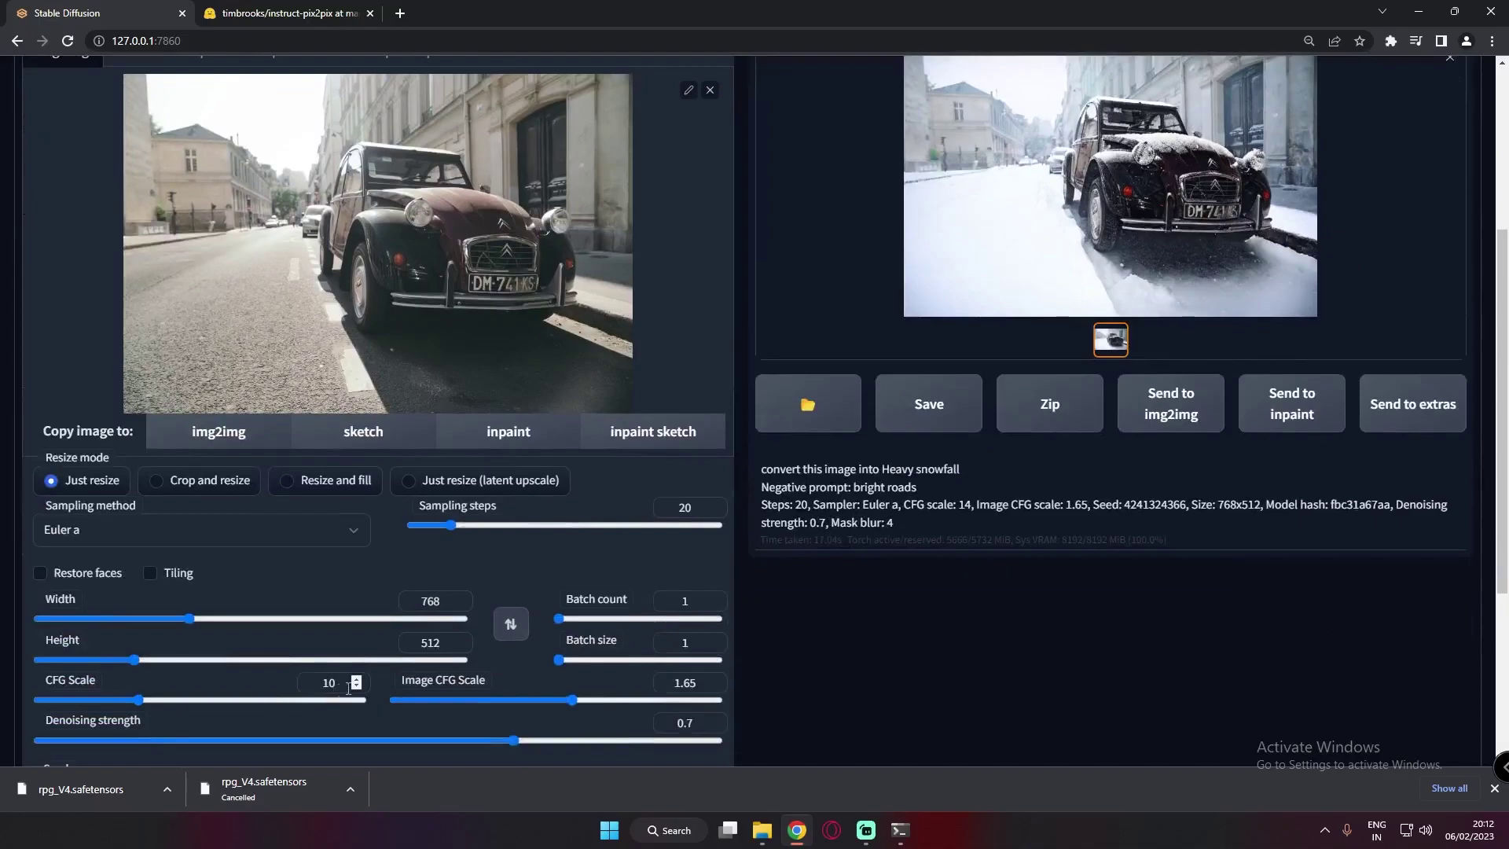
pyautogui.scroll(4, 1018, 641)
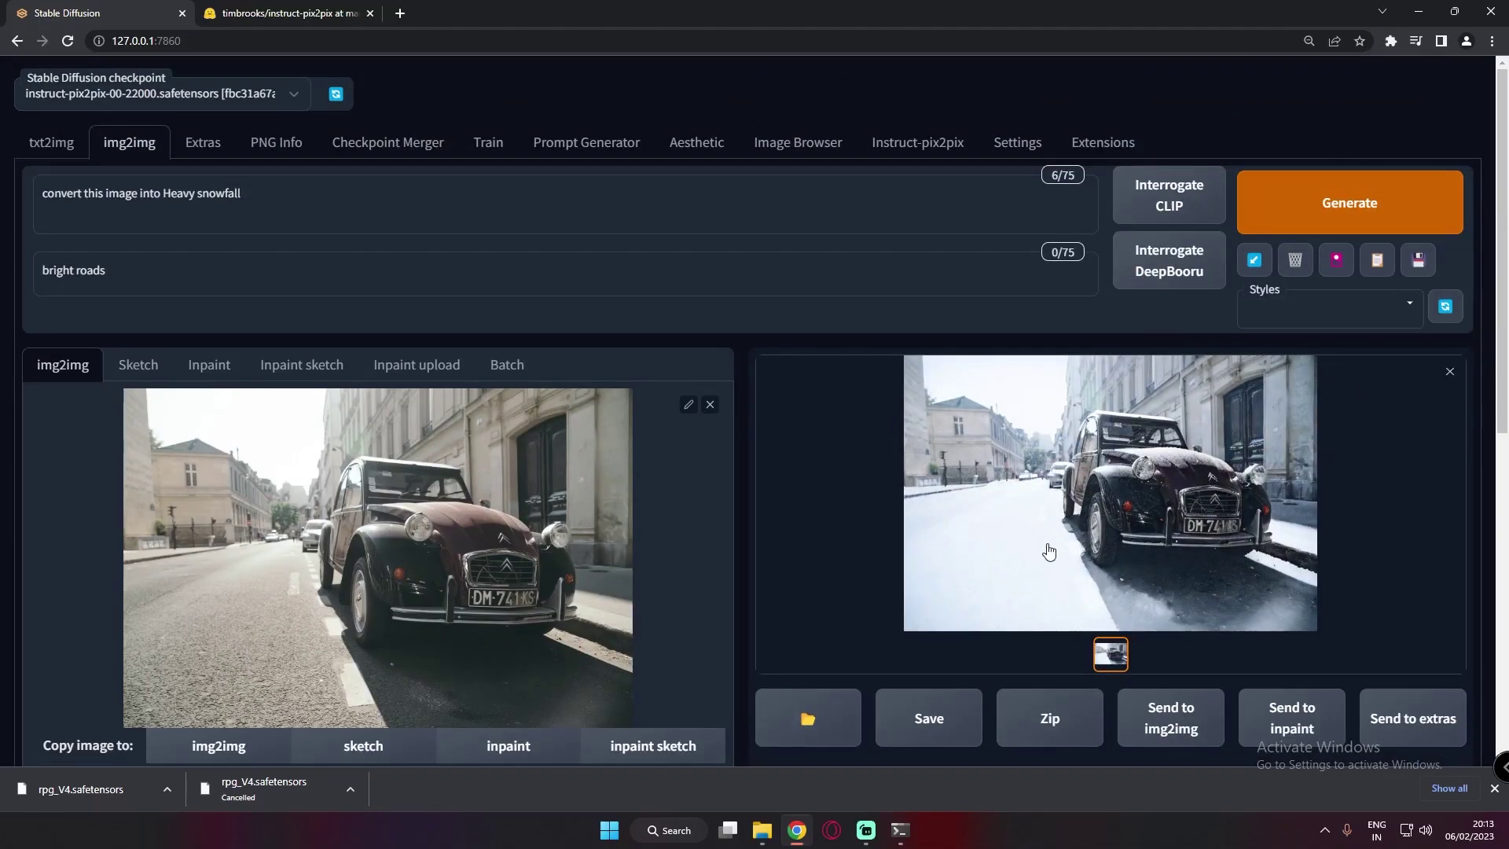
pyautogui.click(1083, 524)
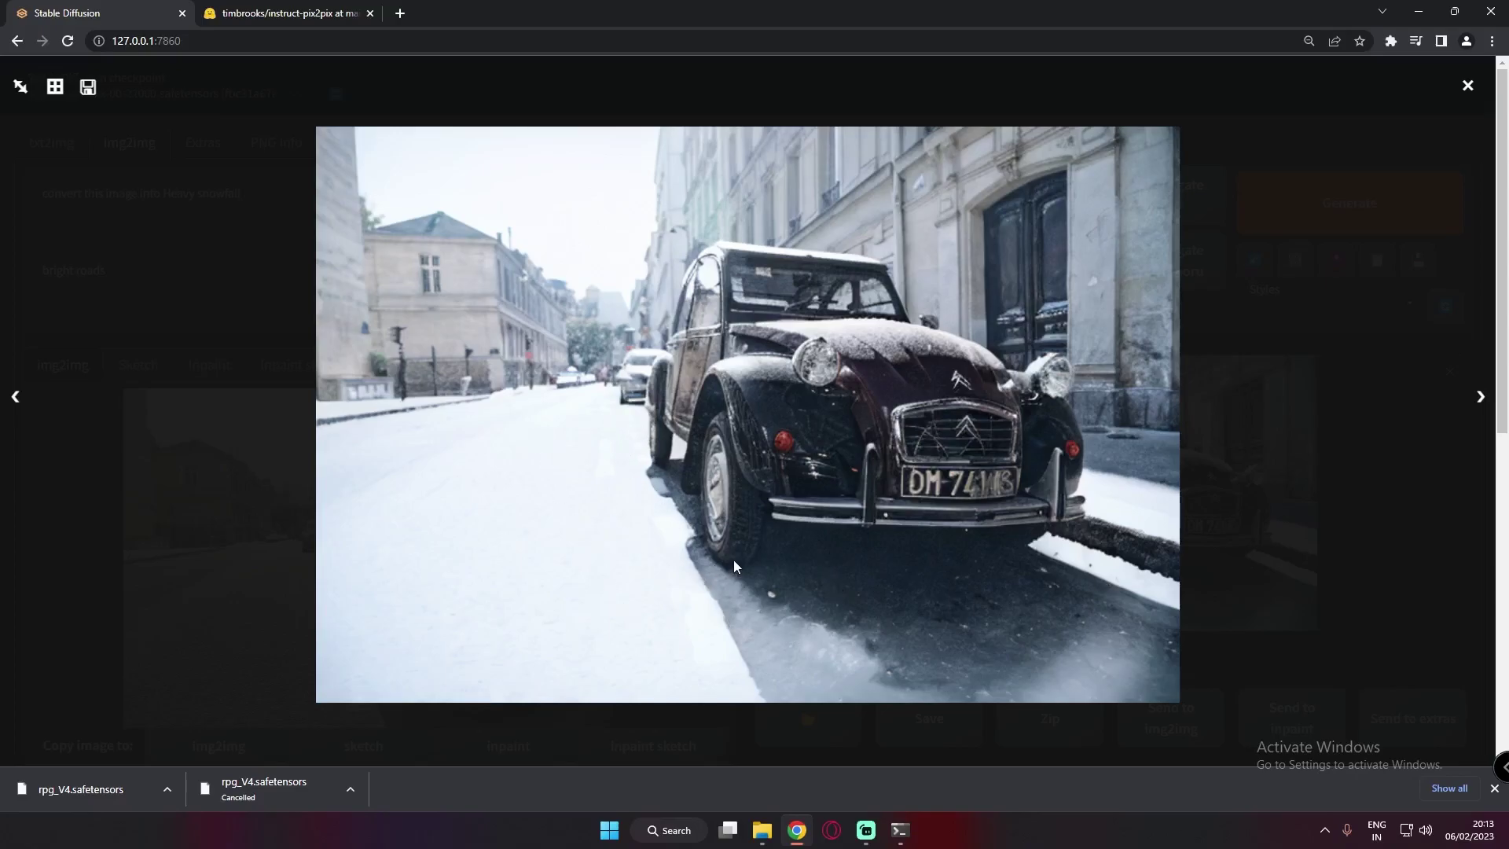
pyautogui.click(1333, 540)
# Lower the CFG Scale to 6 and generate the image again
pyautogui.scroll(-6, 330, 640)
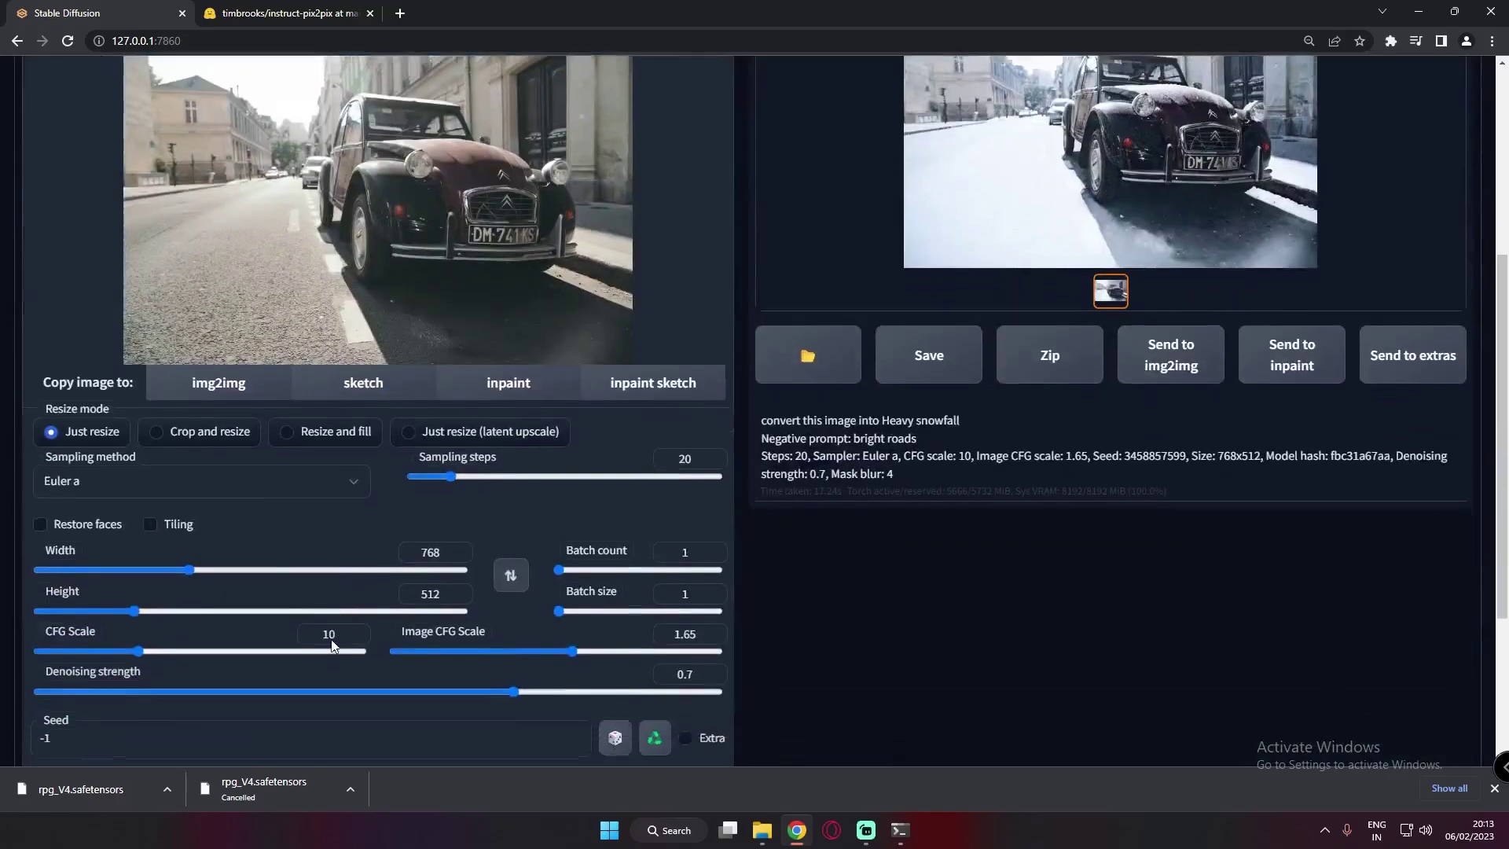
pyautogui.moveTo(138, 539); pyautogui.dragTo(106, 545)
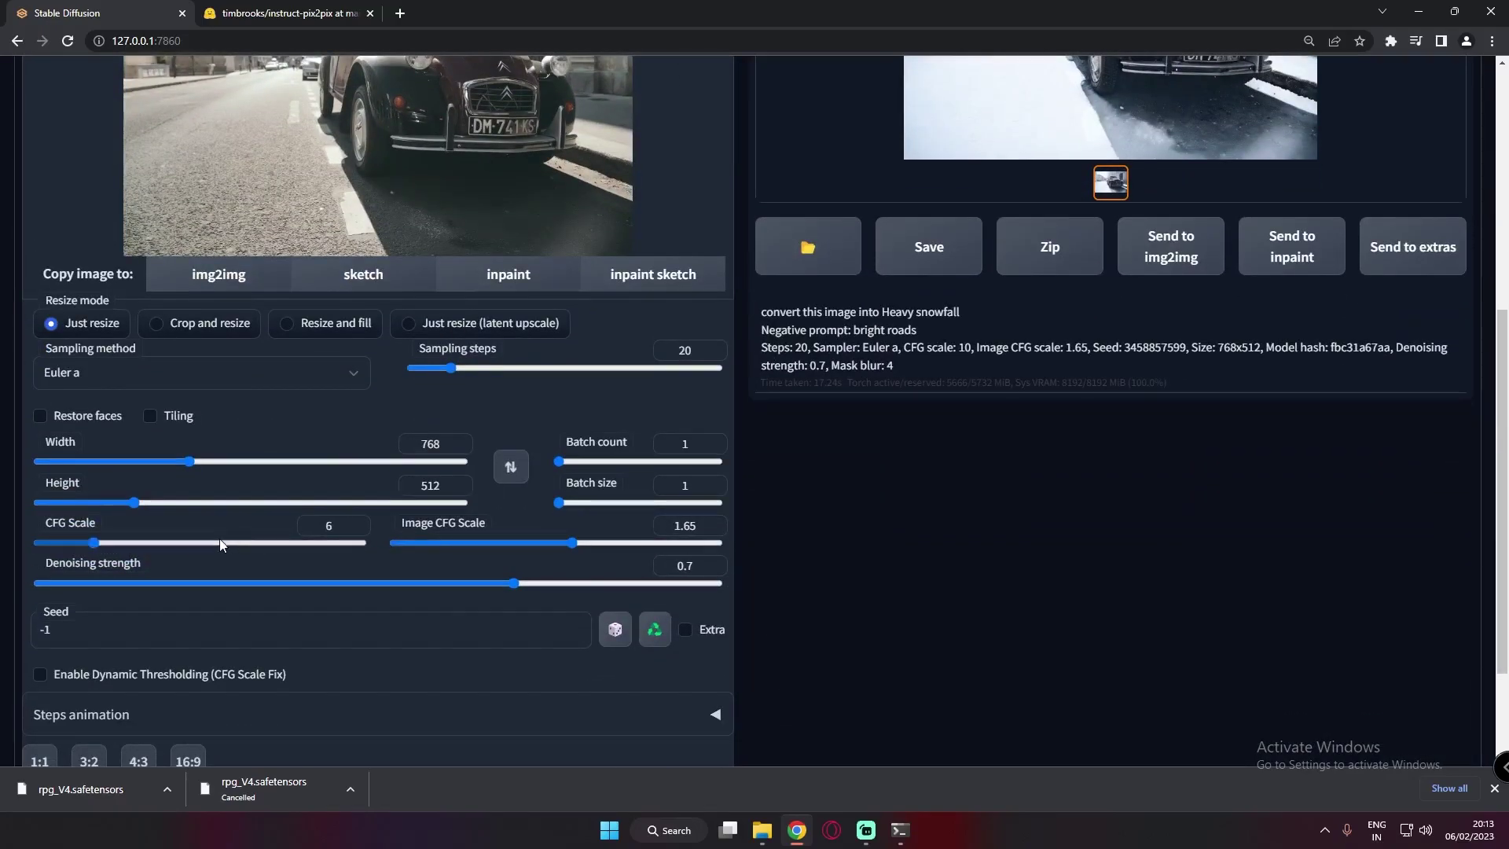
pyautogui.scroll(6, 707, 472)
pyautogui.click(1291, 229)
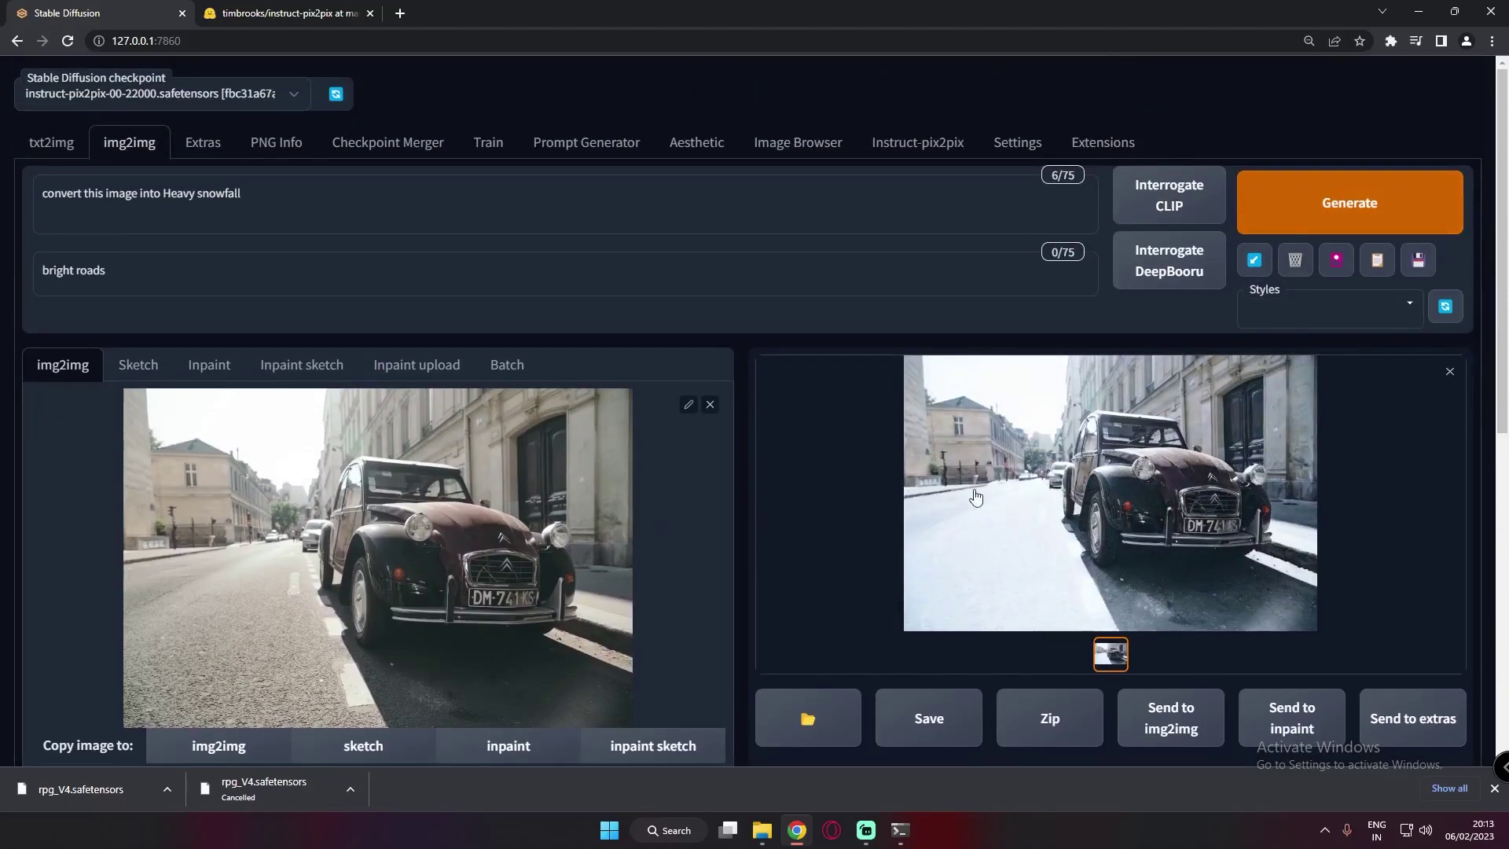
# Compare the newest result with its generation settings and prompt, enlarging the image and closing it again
pyautogui.scroll(-6, 1079, 542)
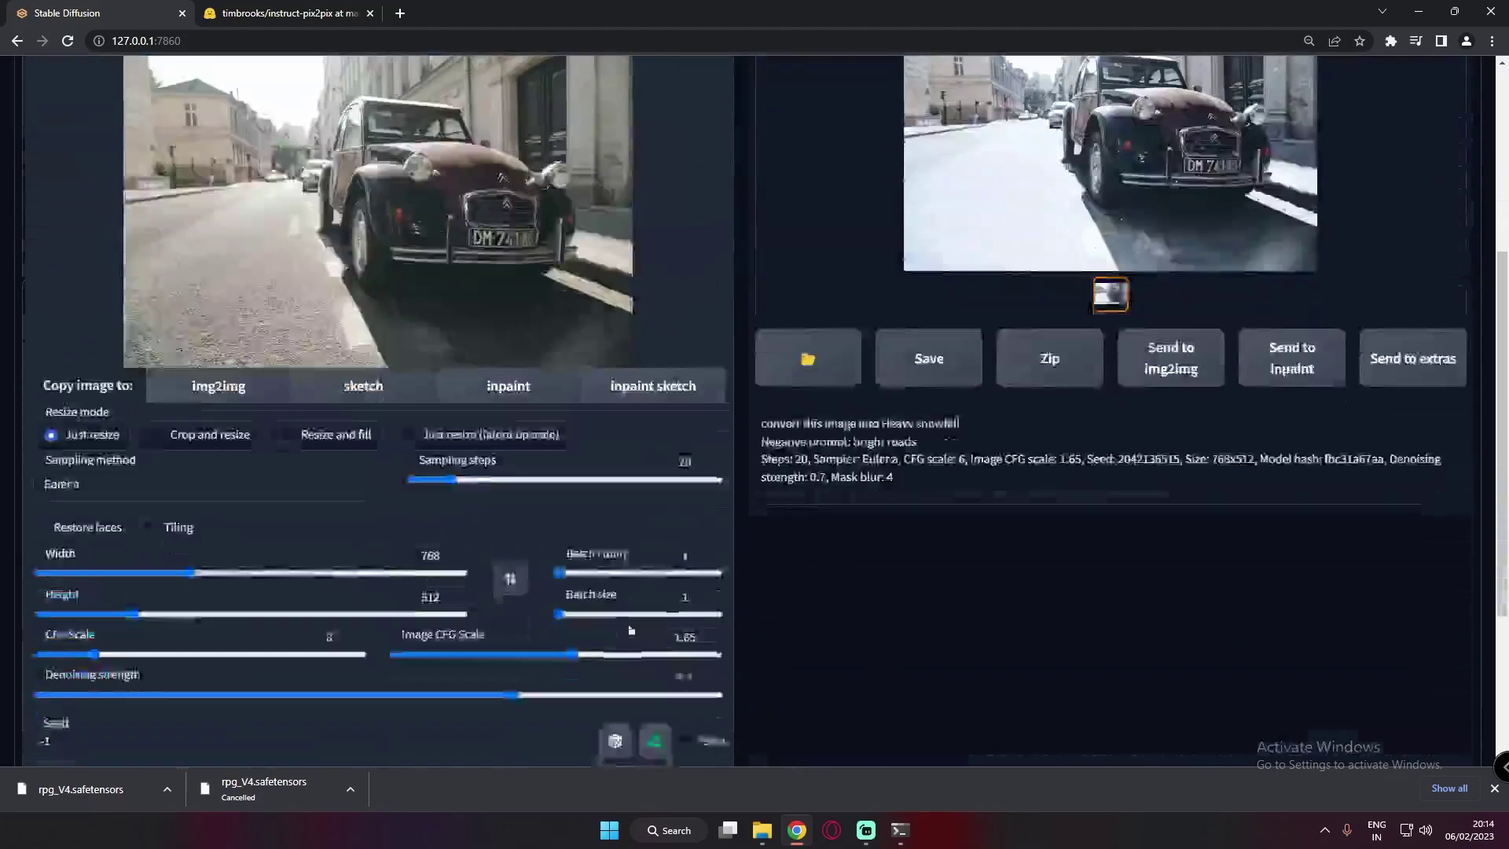
pyautogui.scroll(6, 1018, 555)
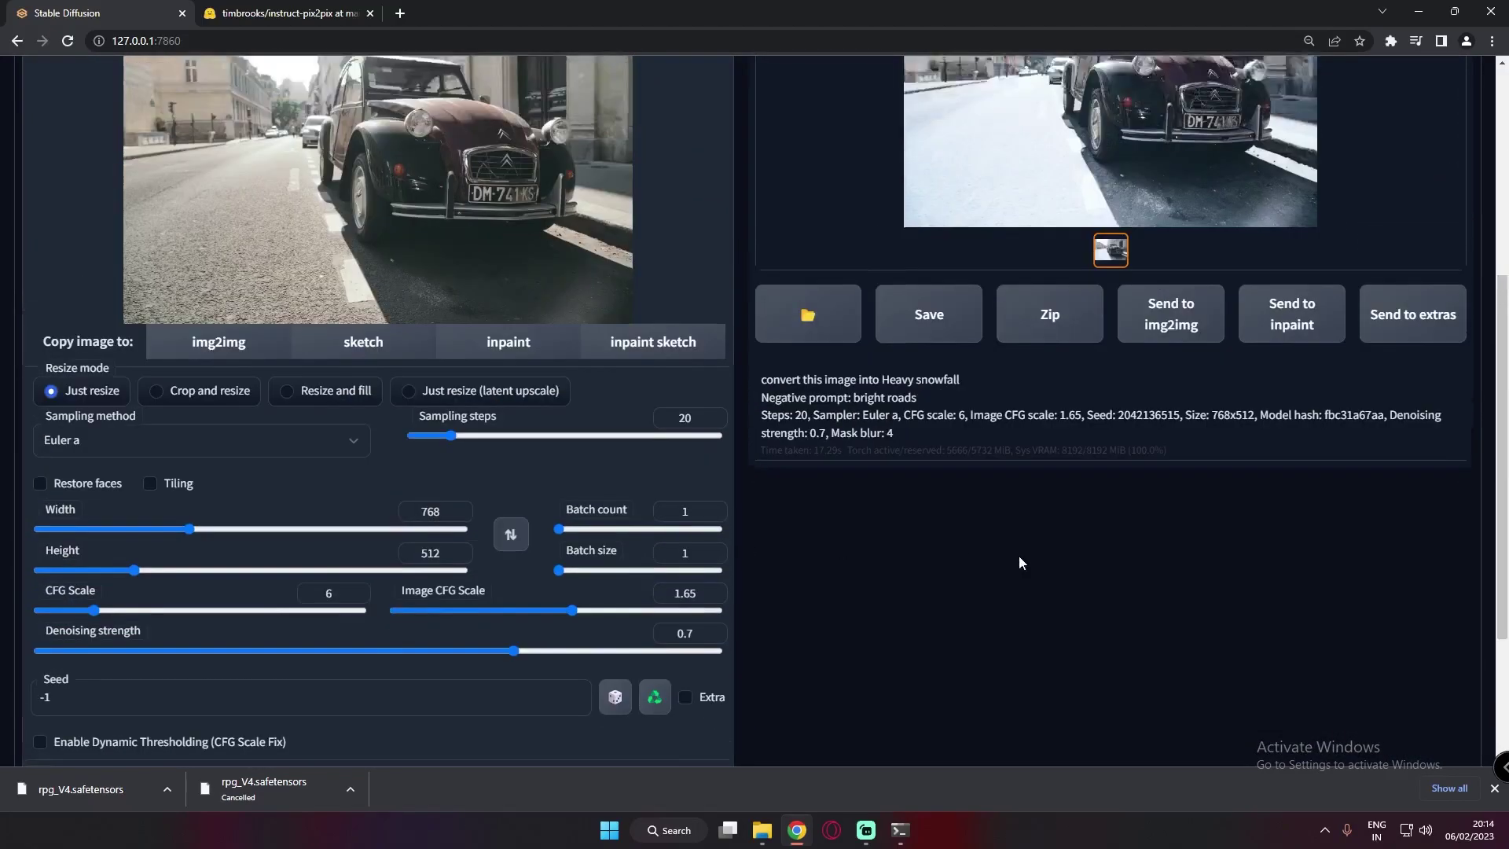
pyautogui.click(1092, 465)
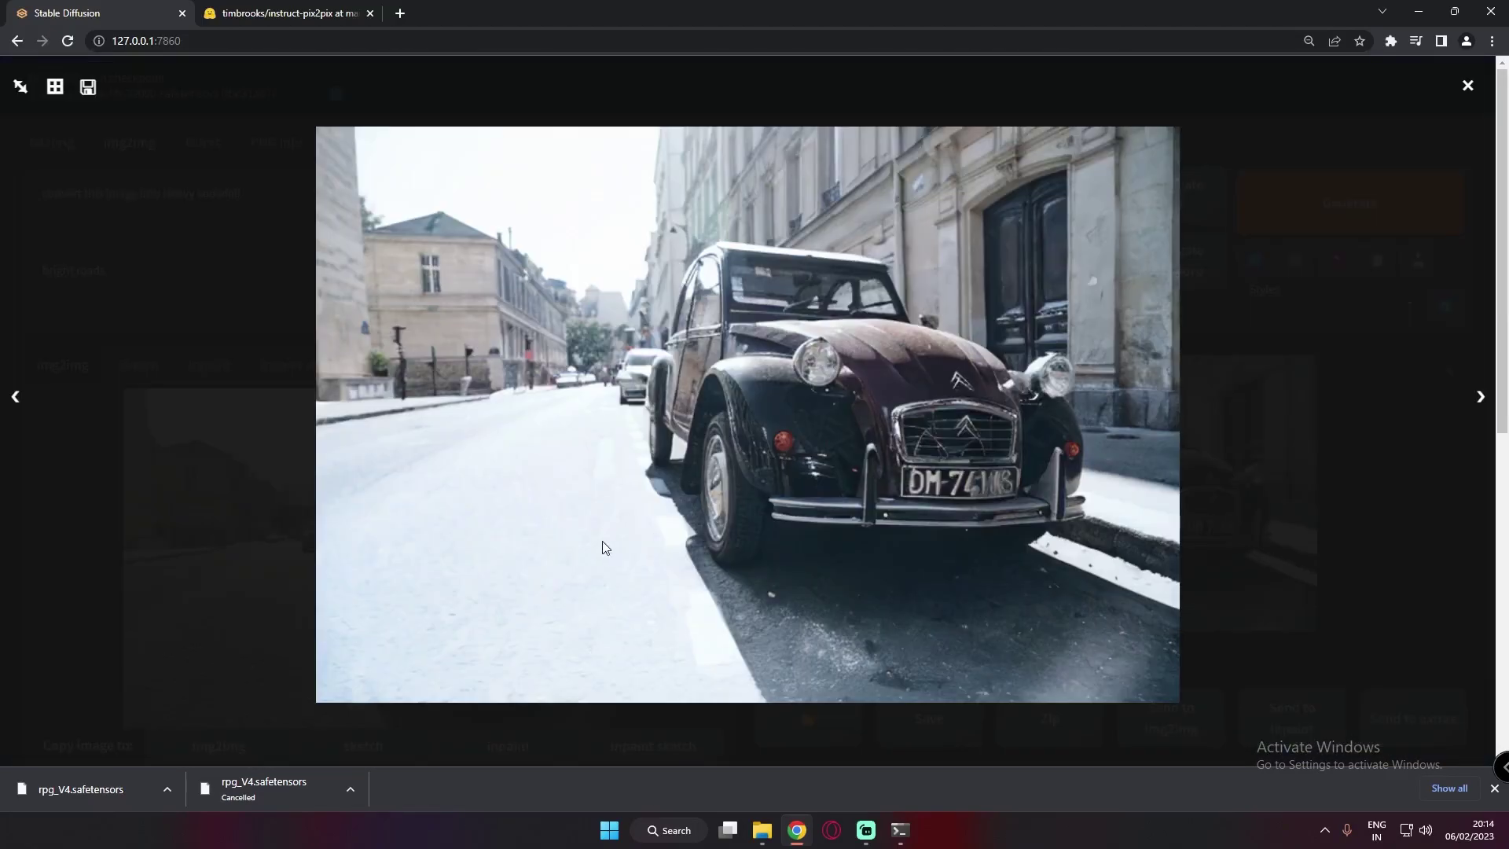
pyautogui.click(789, 543)
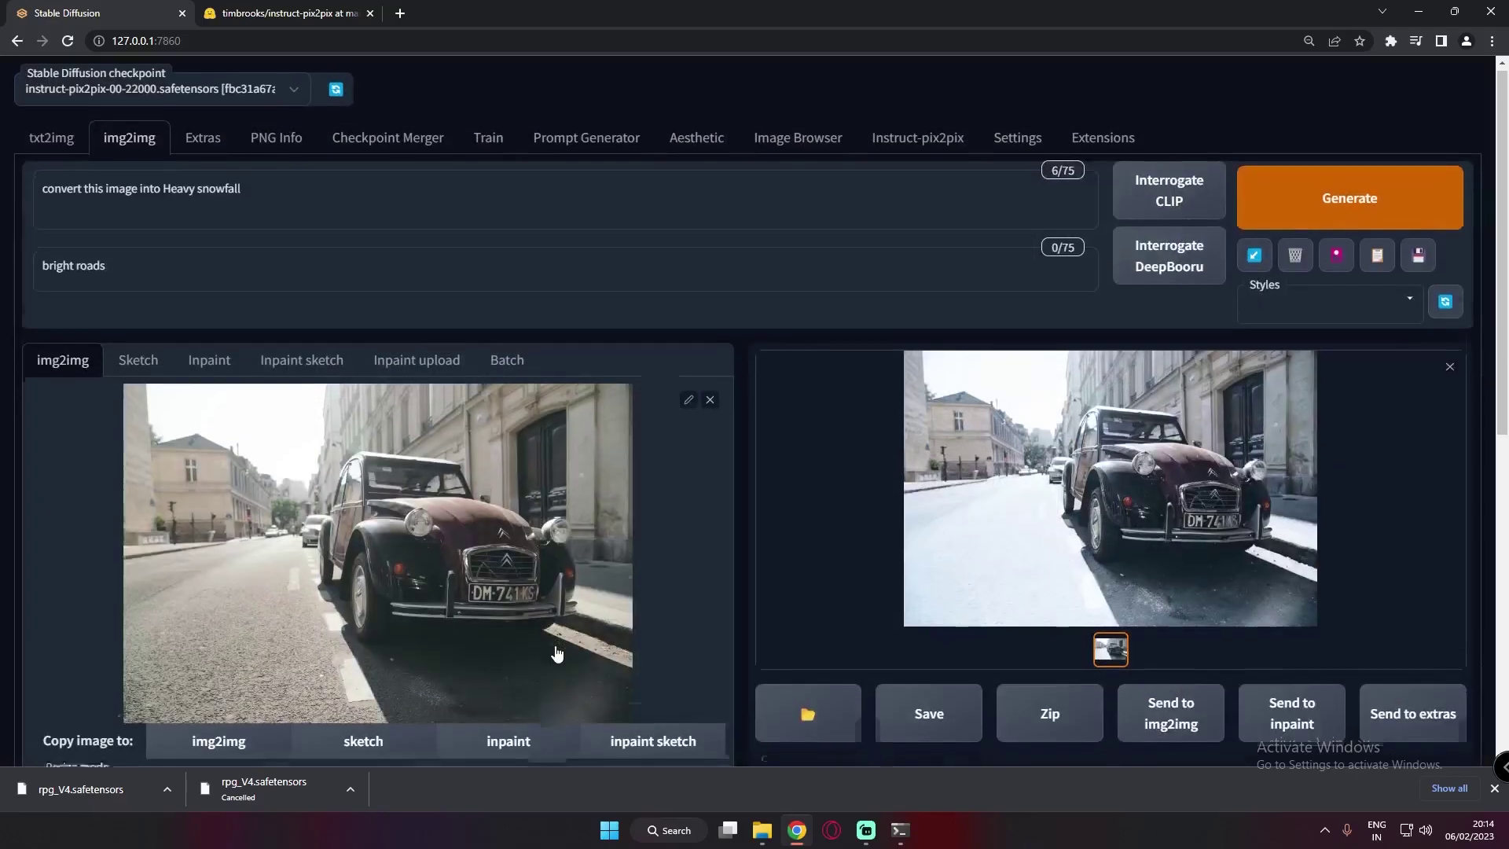
pyautogui.scroll(-6, 169, 639)
pyautogui.scroll(4, 468, 614)
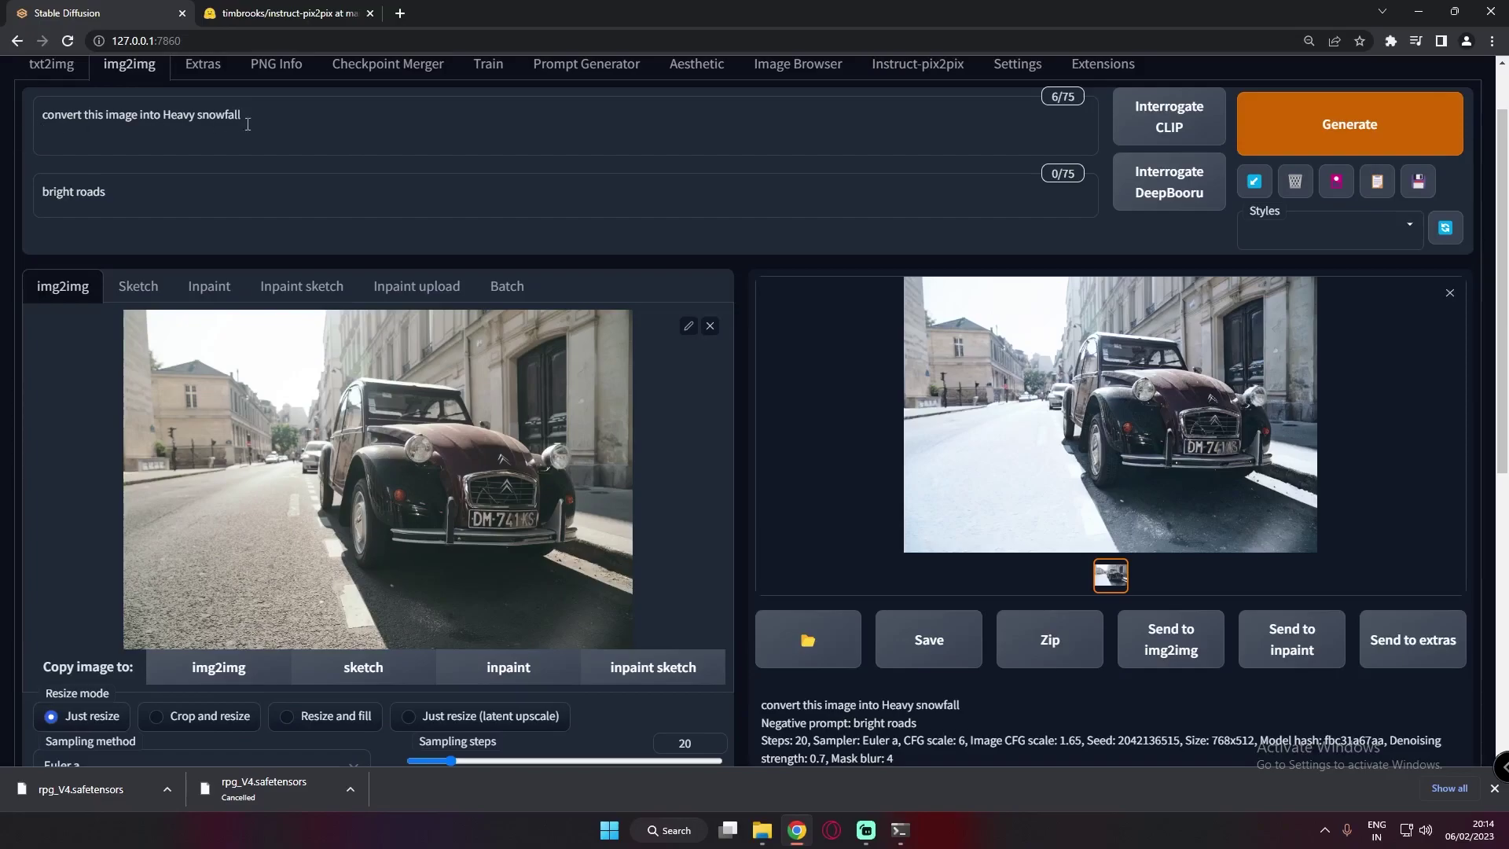
pyautogui.scroll(-3, 235, 129)
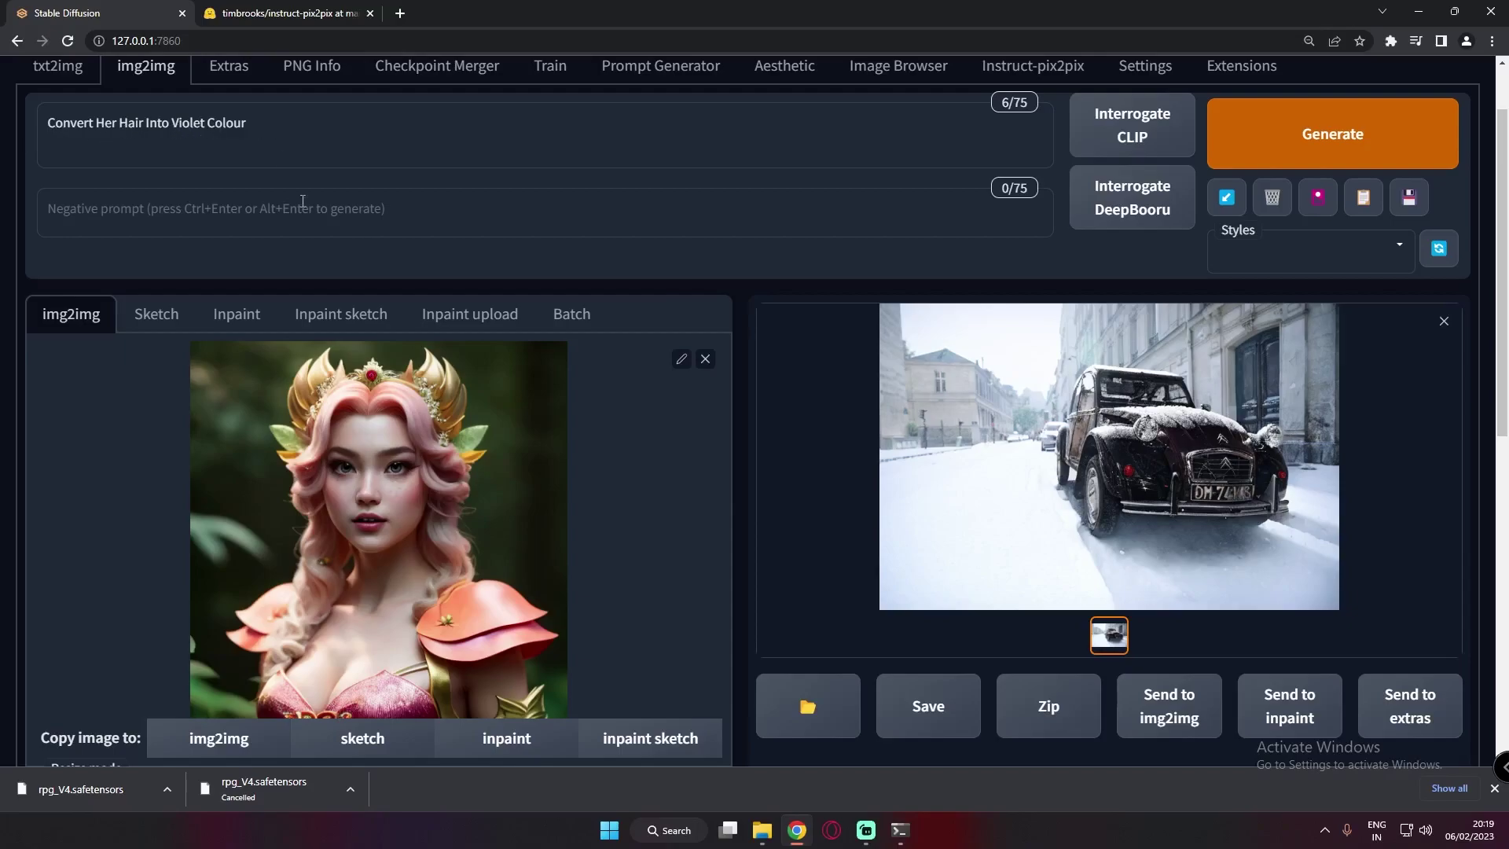
# Review the portrait's generation settings and generate the image from the prompt "Convert Her Hair Into Violet Colour"
pyautogui.scroll(-5, 497, 527)
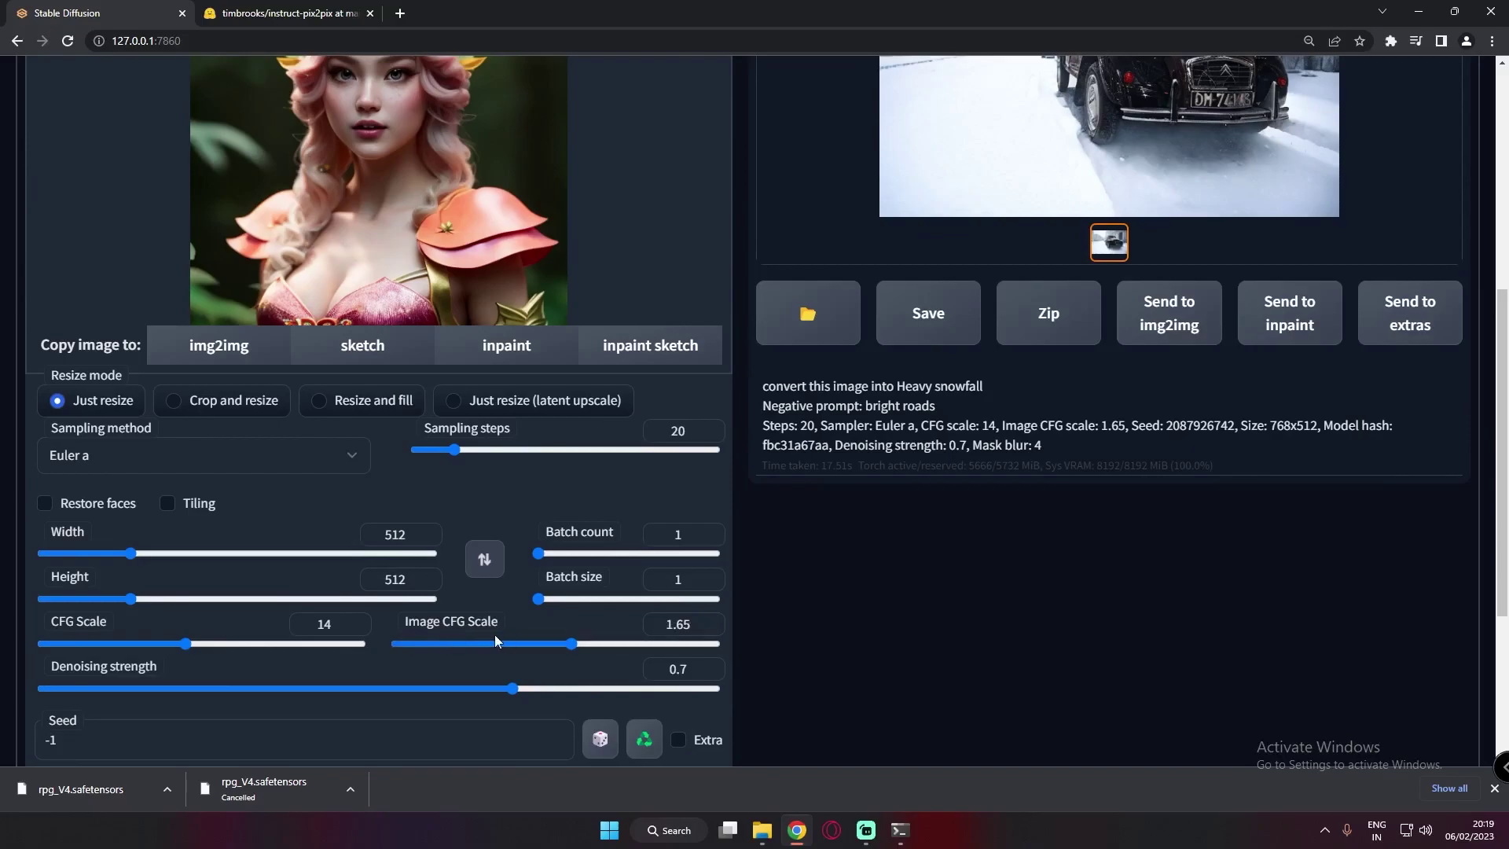
pyautogui.scroll(5, 559, 626)
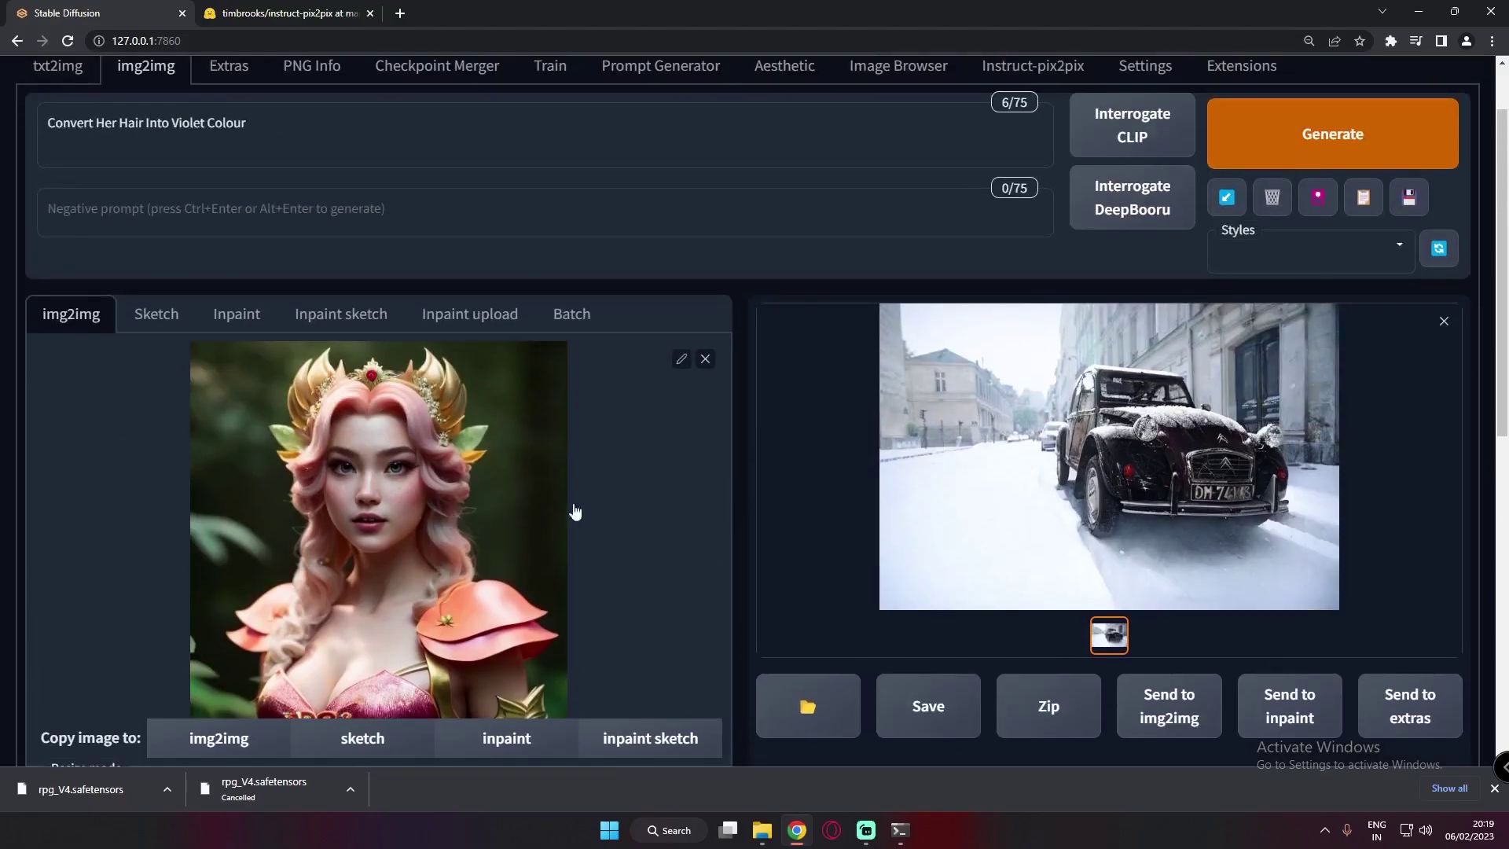
pyautogui.scroll(2, 977, 495)
pyautogui.scroll(-3, 492, 533)
pyautogui.scroll(2, 492, 533)
pyautogui.click(1247, 229)
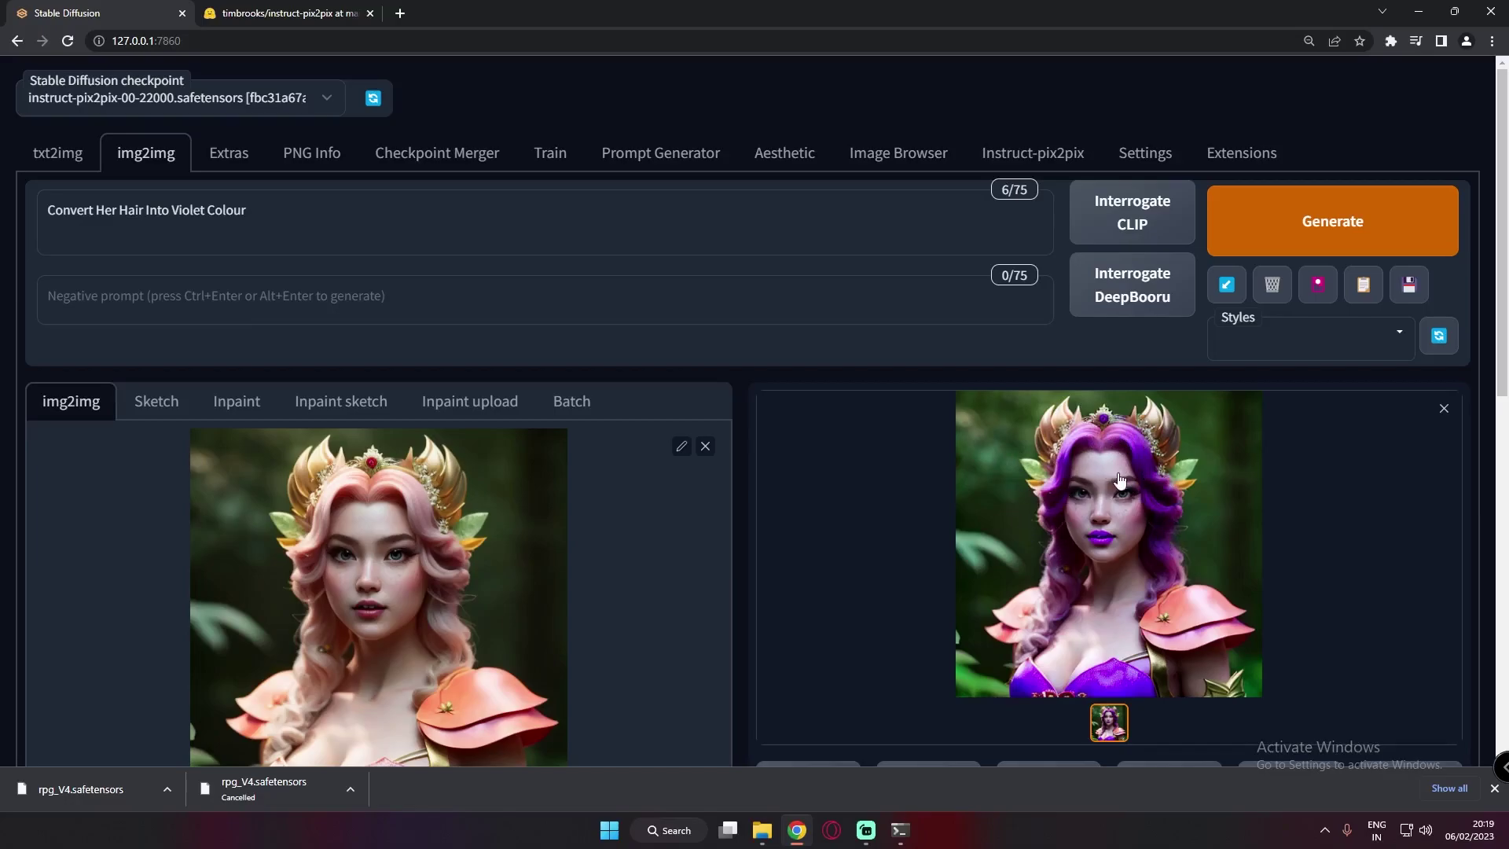
# Add the negative prompt "Violet Lips, Violet Clothes" and generate the violet-hair portrait again
pyautogui.scroll(-6, 676, 546)
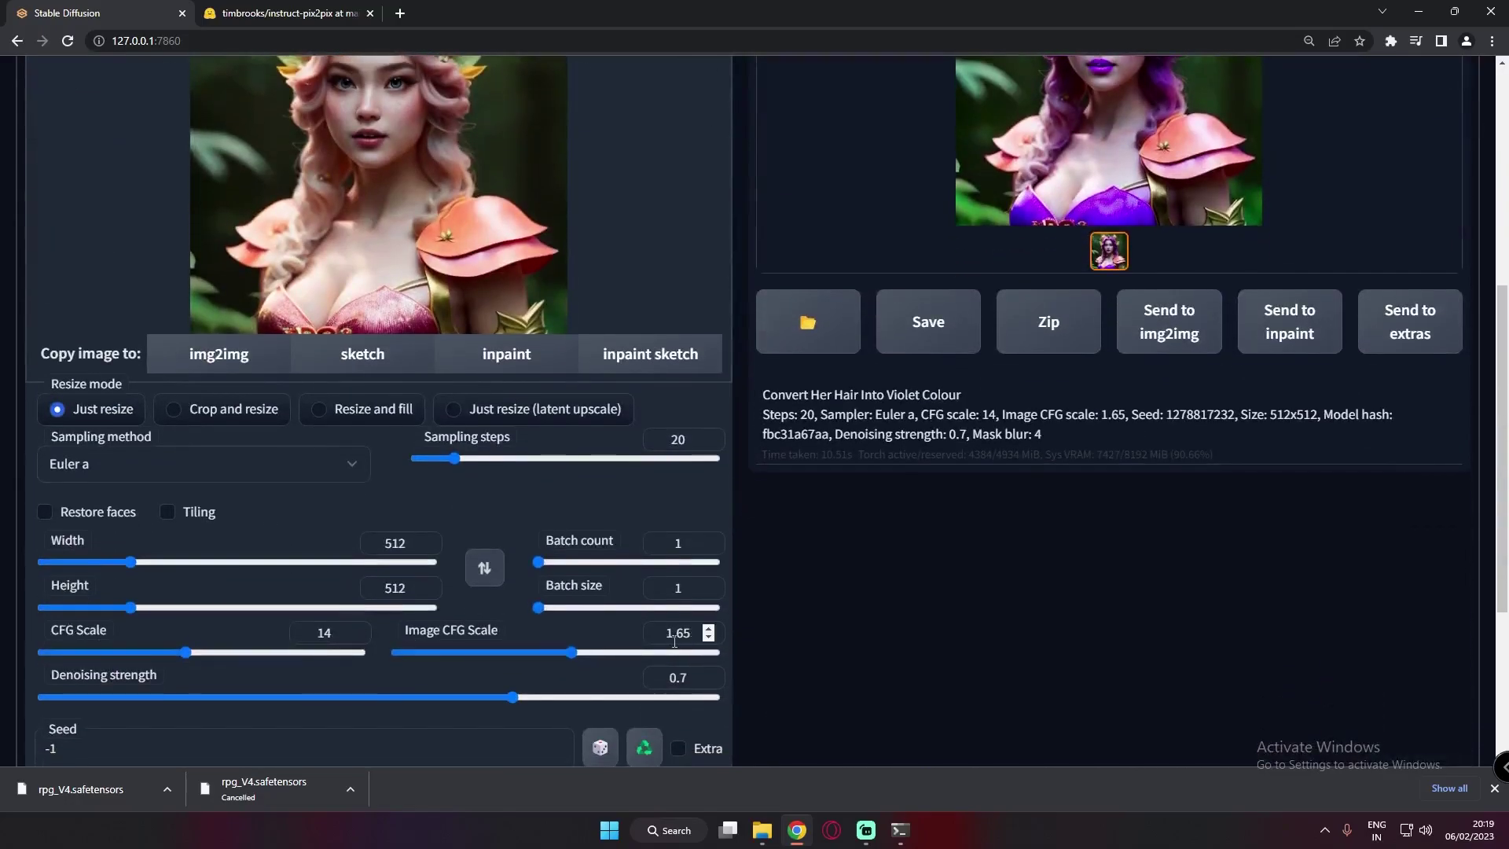
pyautogui.scroll(5, 503, 642)
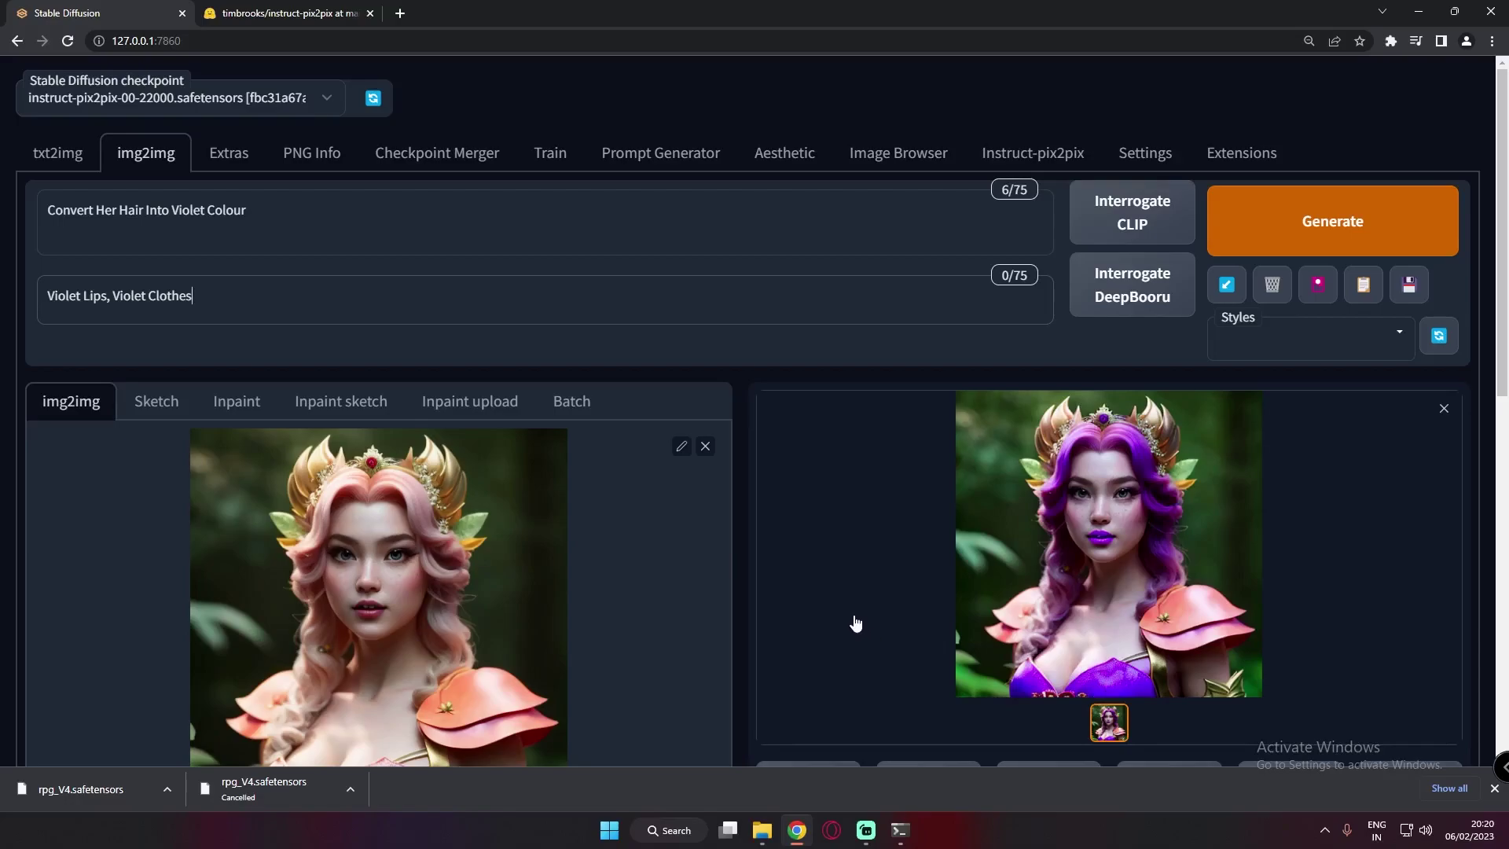
pyautogui.click(1306, 236)
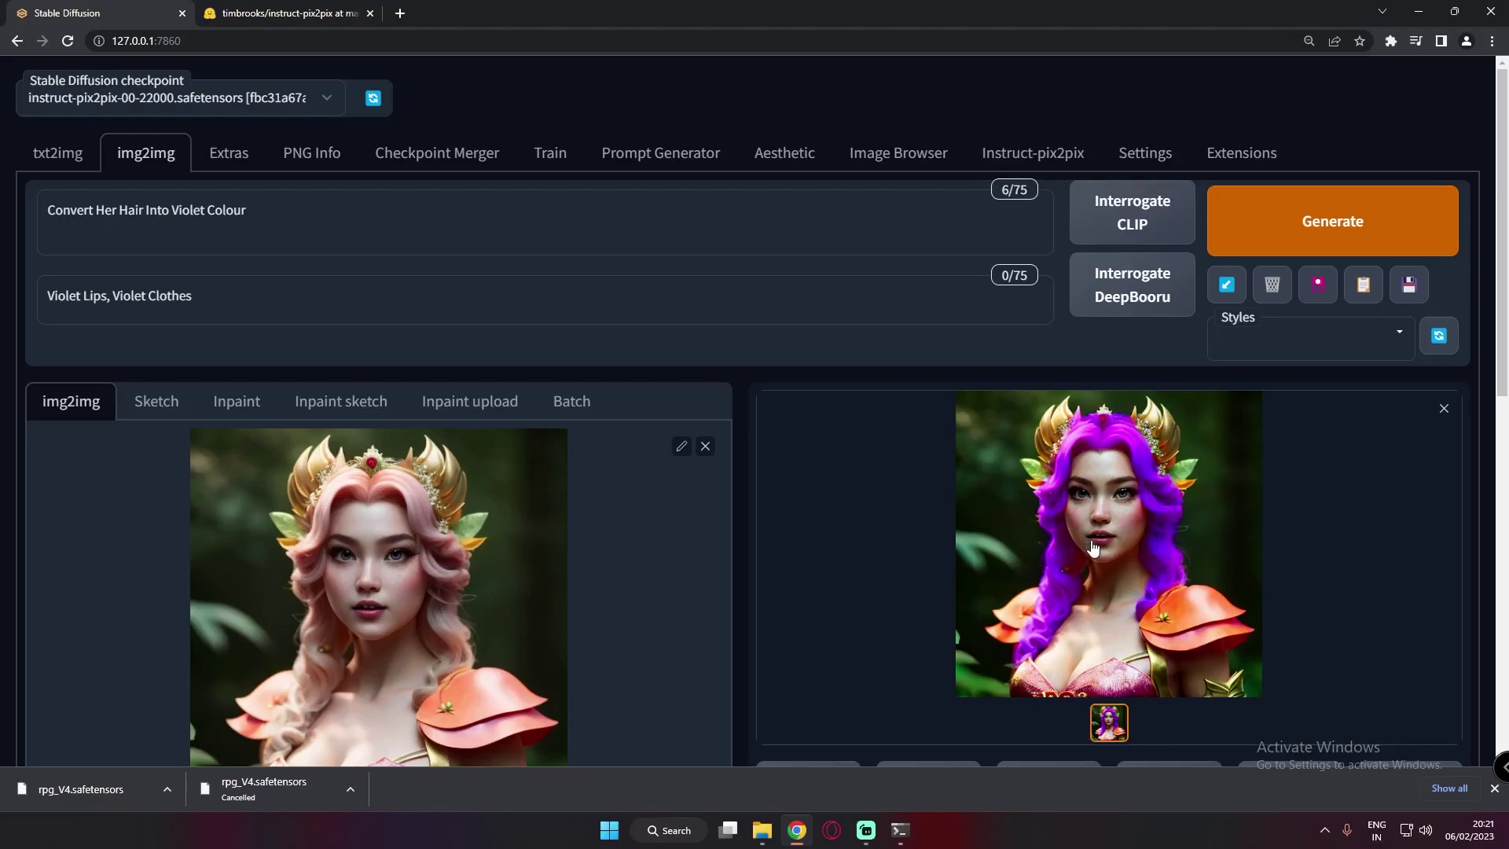
pyautogui.scroll(-1, 1148, 637)
pyautogui.scroll(-1, 1148, 637)
pyautogui.scroll(1, 987, 623)
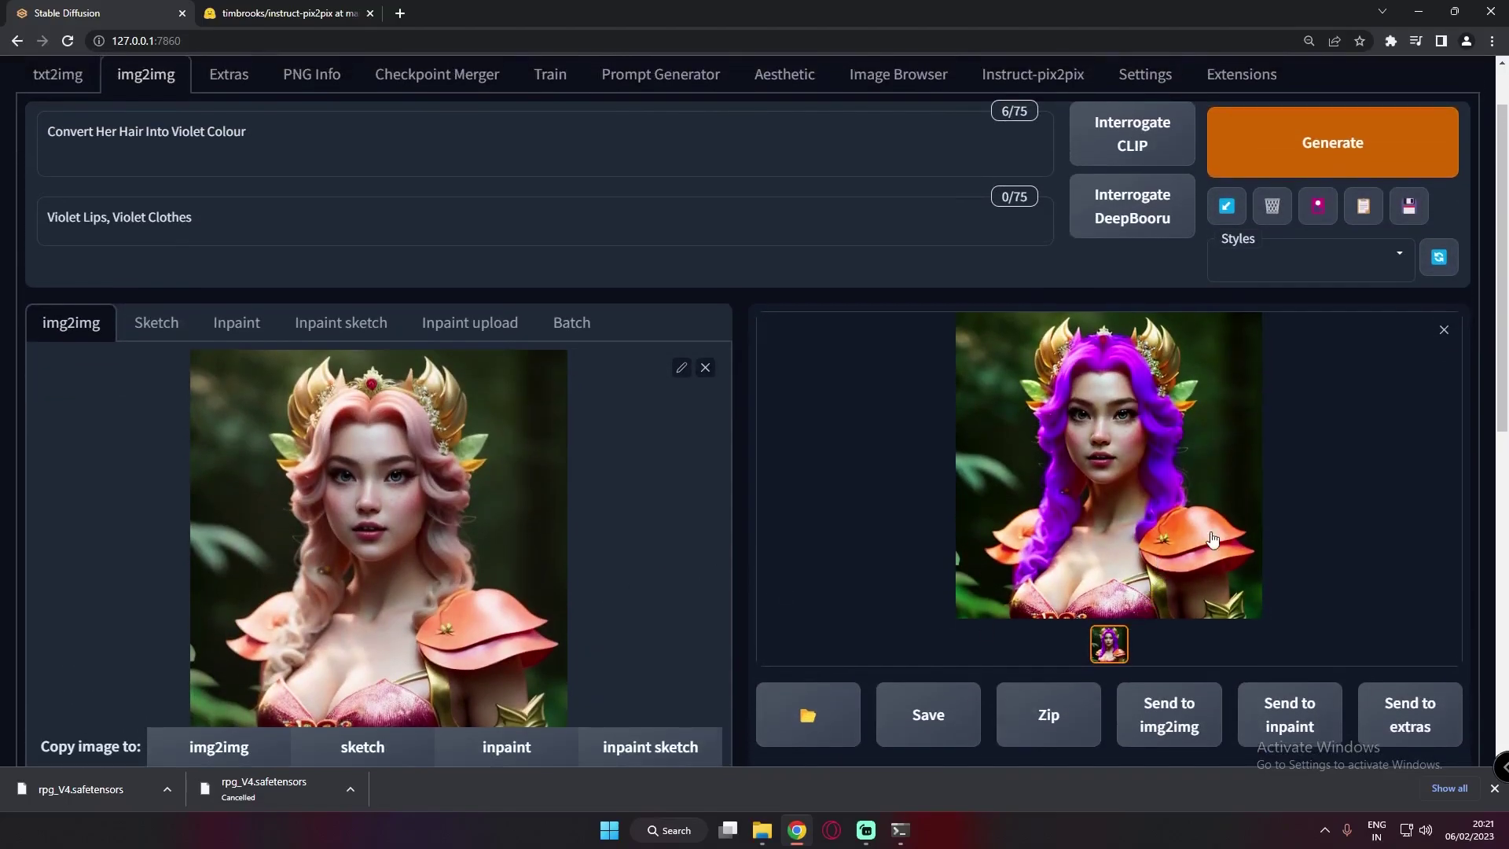
pyautogui.scroll(1, 1102, 518)
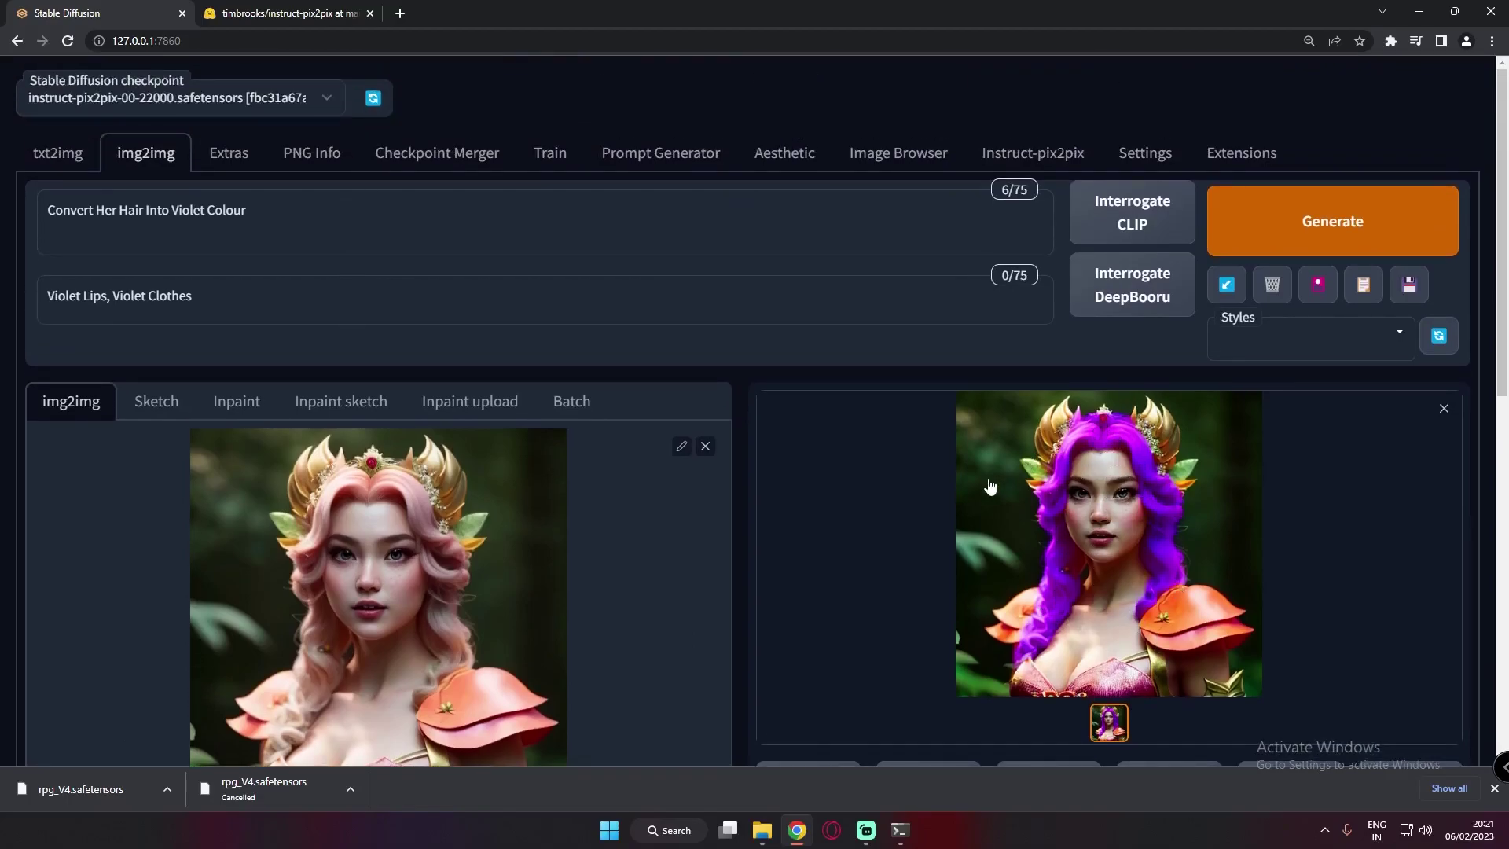
# Generate the portrait with the CFG Scale lowered to 11 and view the result enlarged, closing the preview when done
pyautogui.scroll(-6, 395, 592)
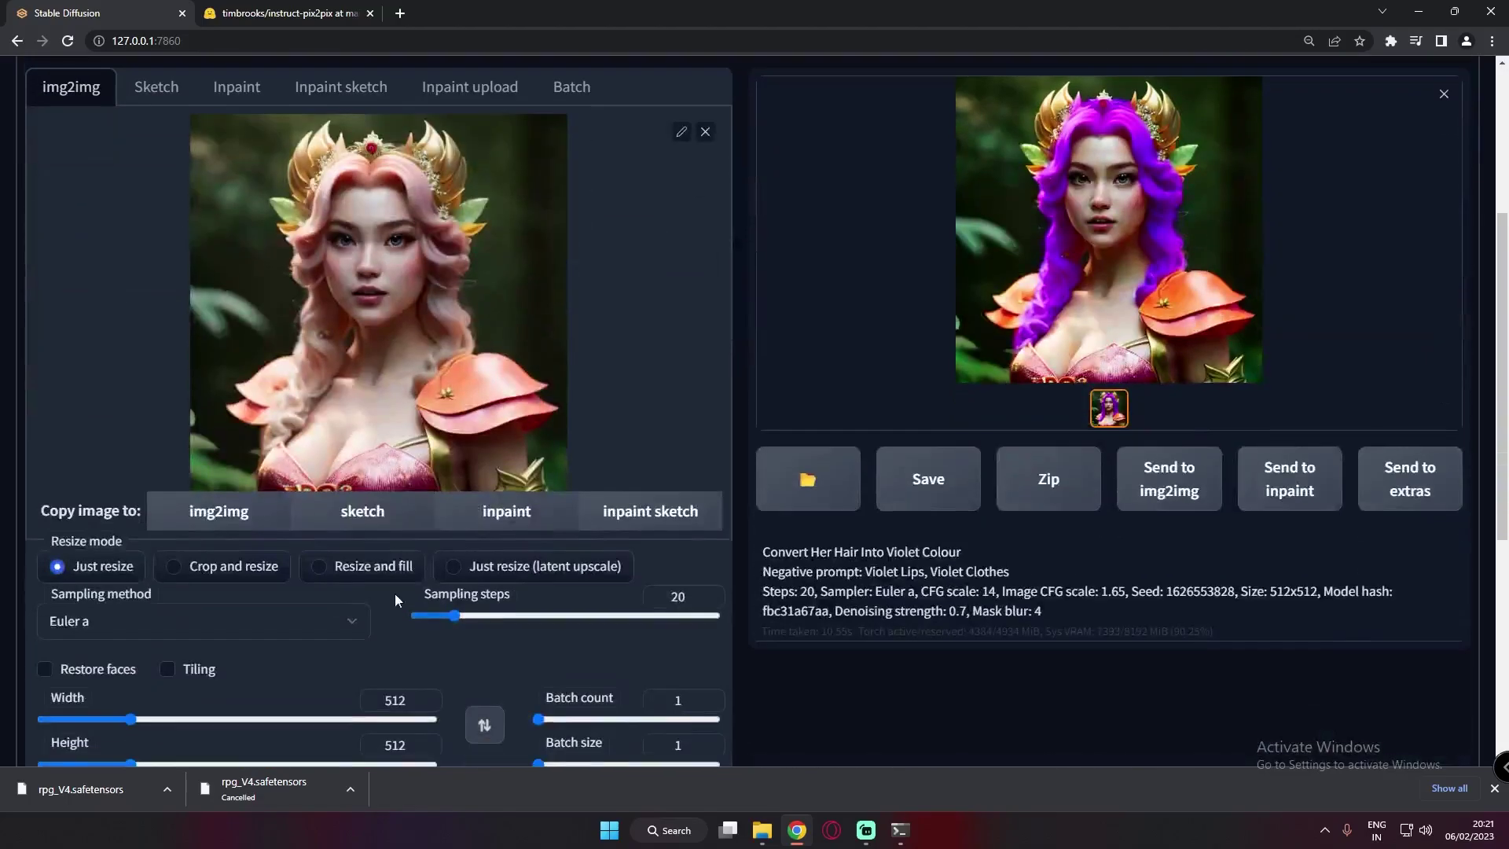
pyautogui.moveTo(177, 653); pyautogui.dragTo(153, 651)
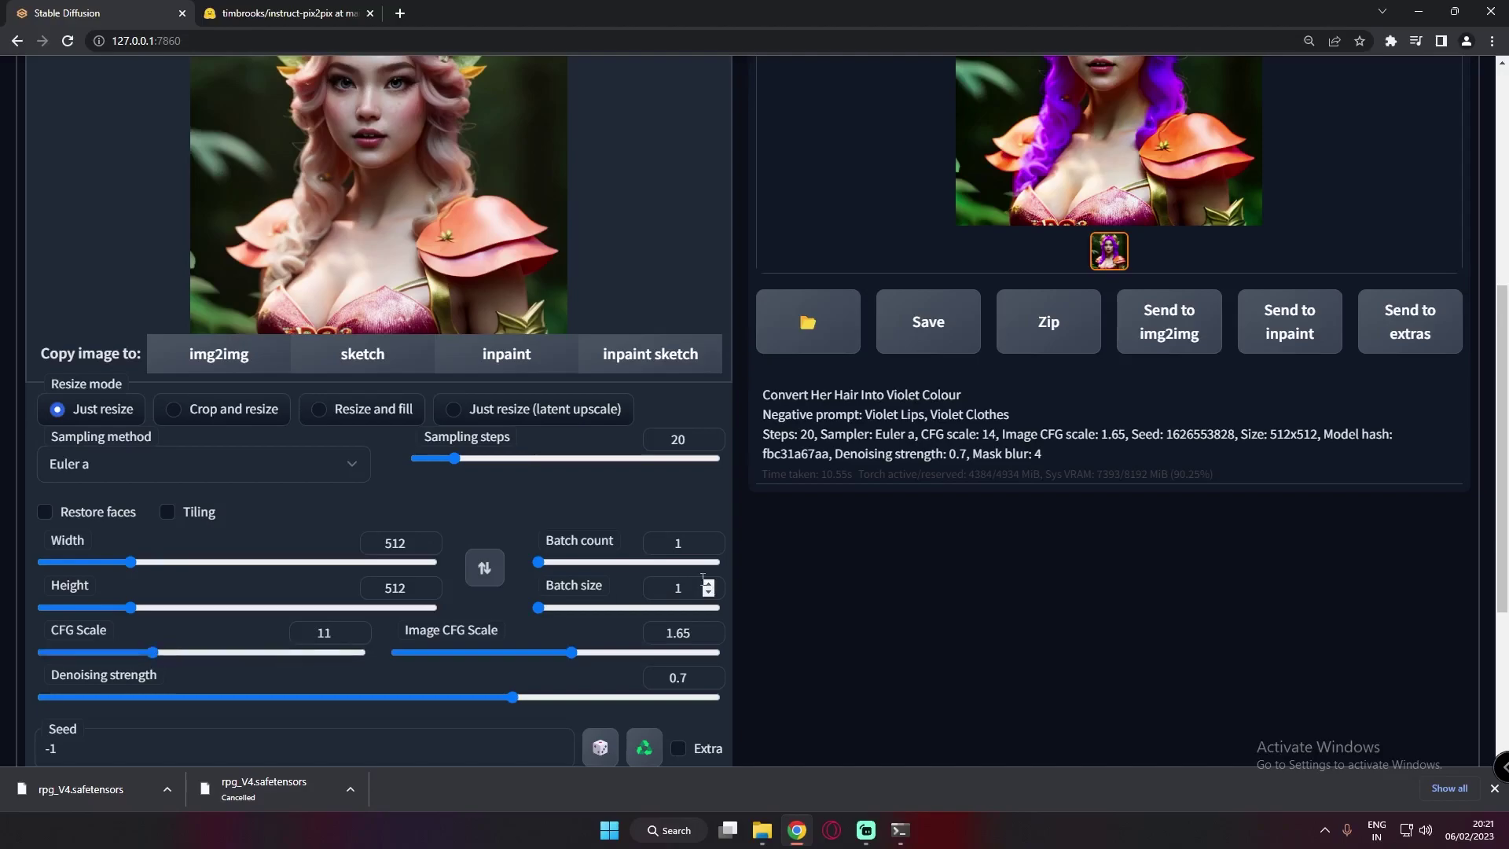
pyautogui.scroll(6, 691, 579)
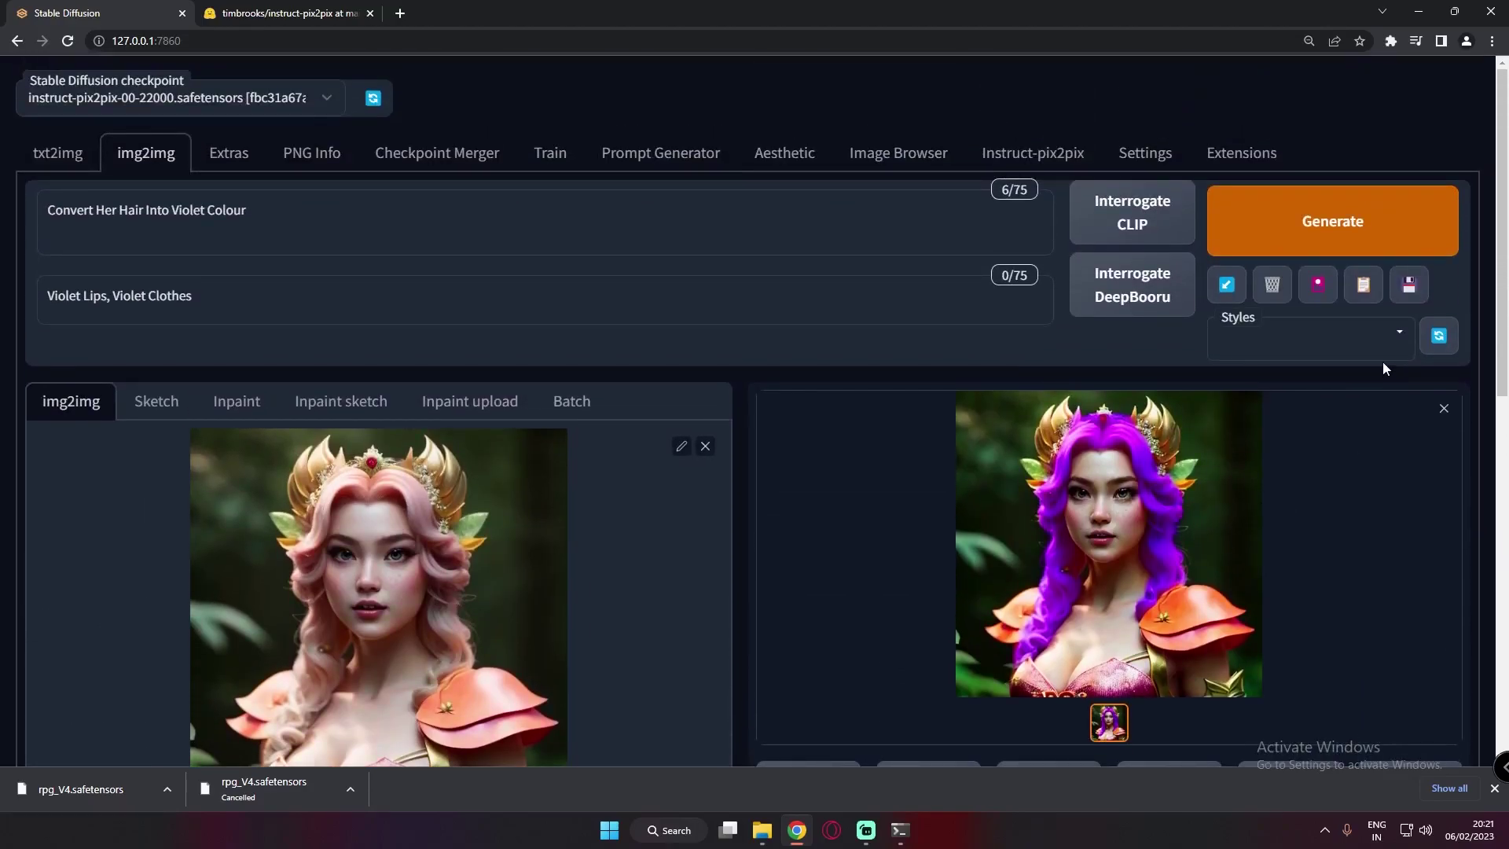
pyautogui.scroll(-1, 1040, 431)
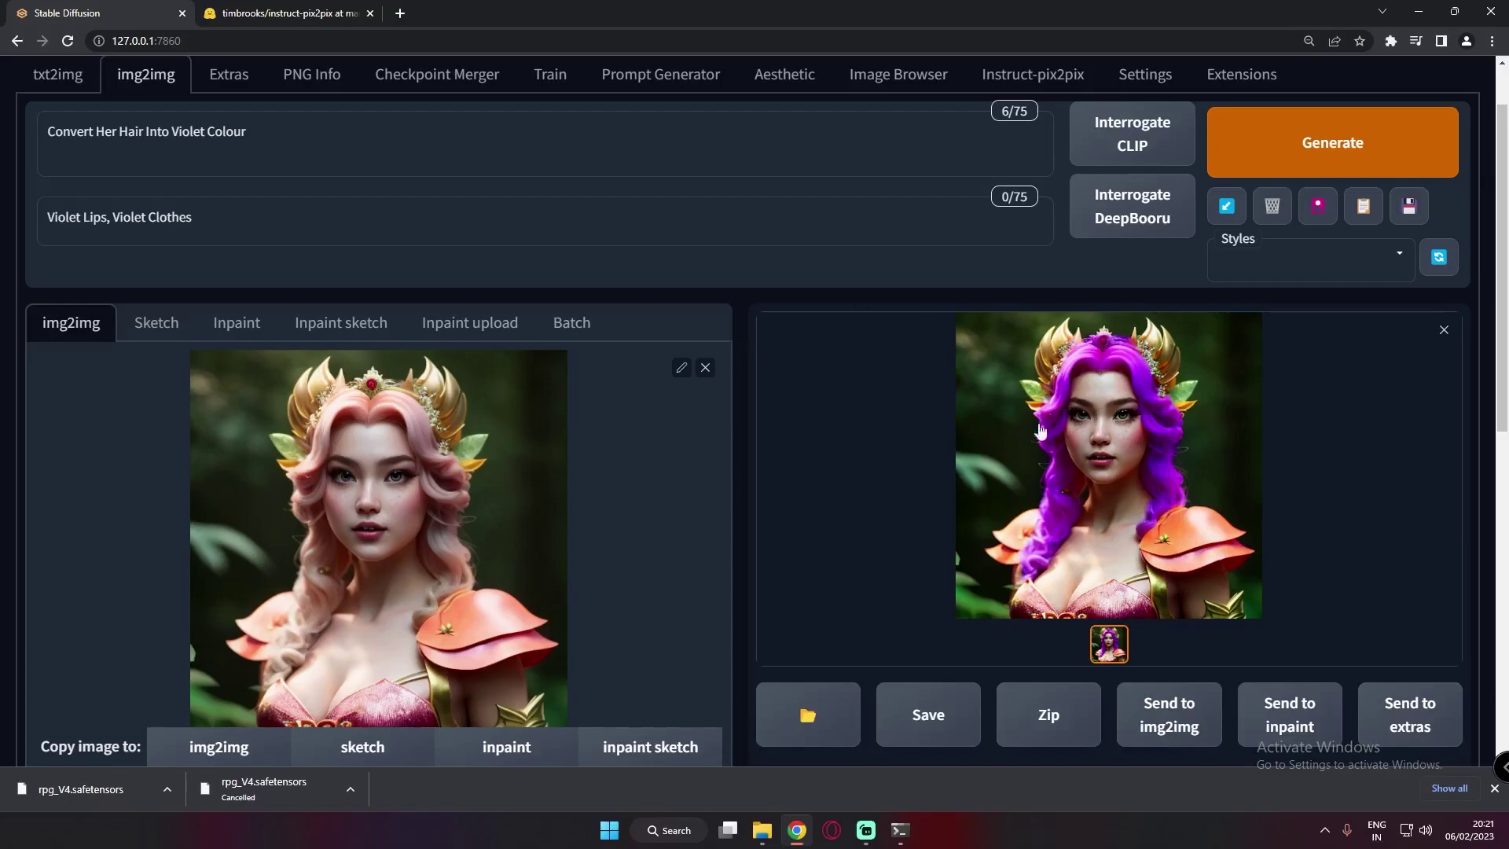
pyautogui.click(1148, 441)
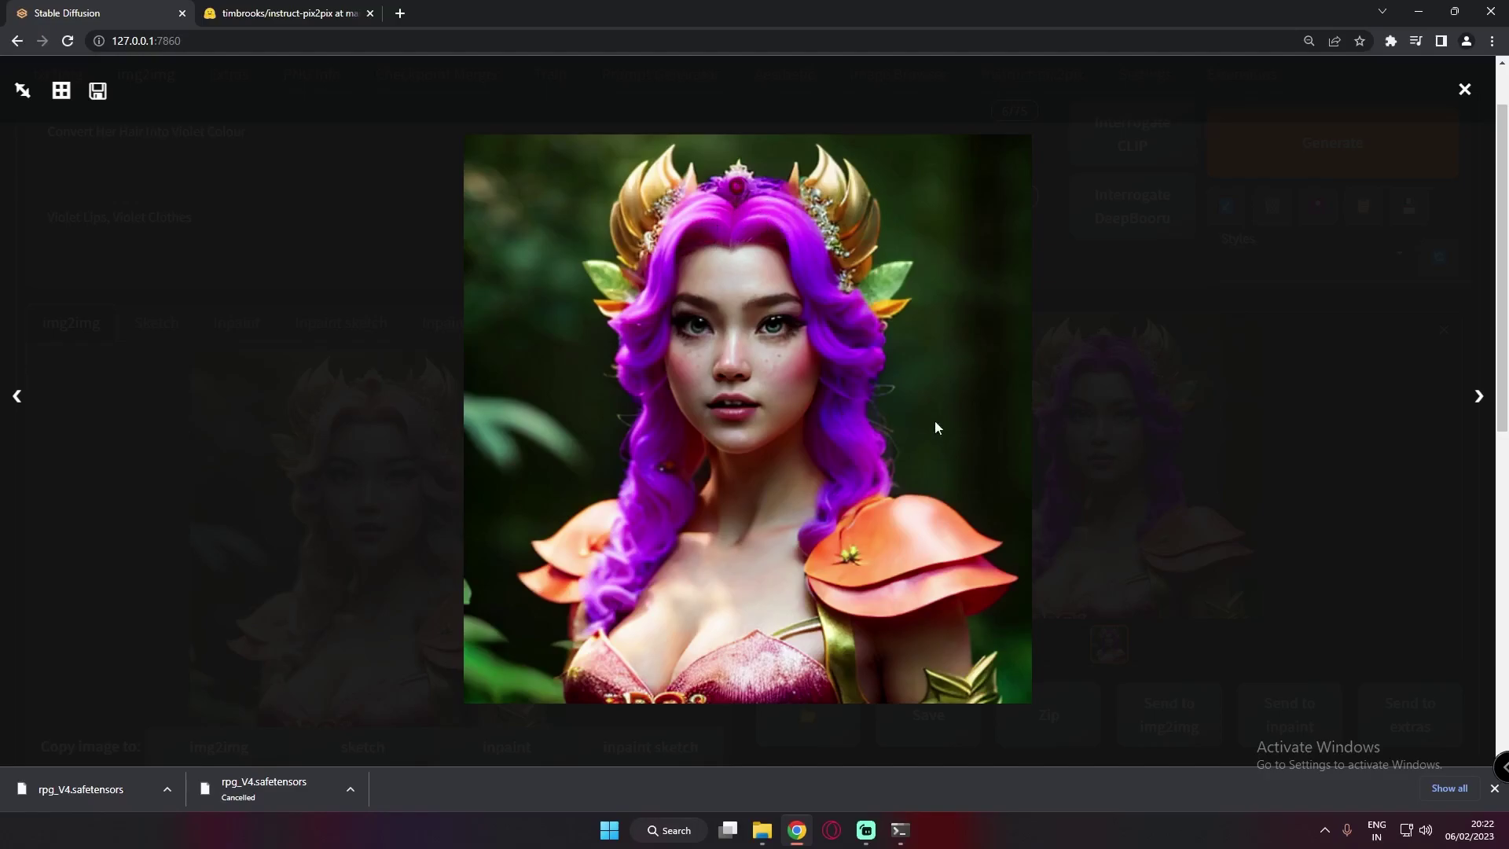
pyautogui.click(1316, 452)
# Generate the portrait with the prompt changed to "Convert Her Hair Into red Colour" and the negative prompt to "red Lips, red Clothes"
pyautogui.scroll(1, 224, 254)
pyautogui.moveTo(206, 218); pyautogui.dragTo(174, 217)
pyautogui.write('red')
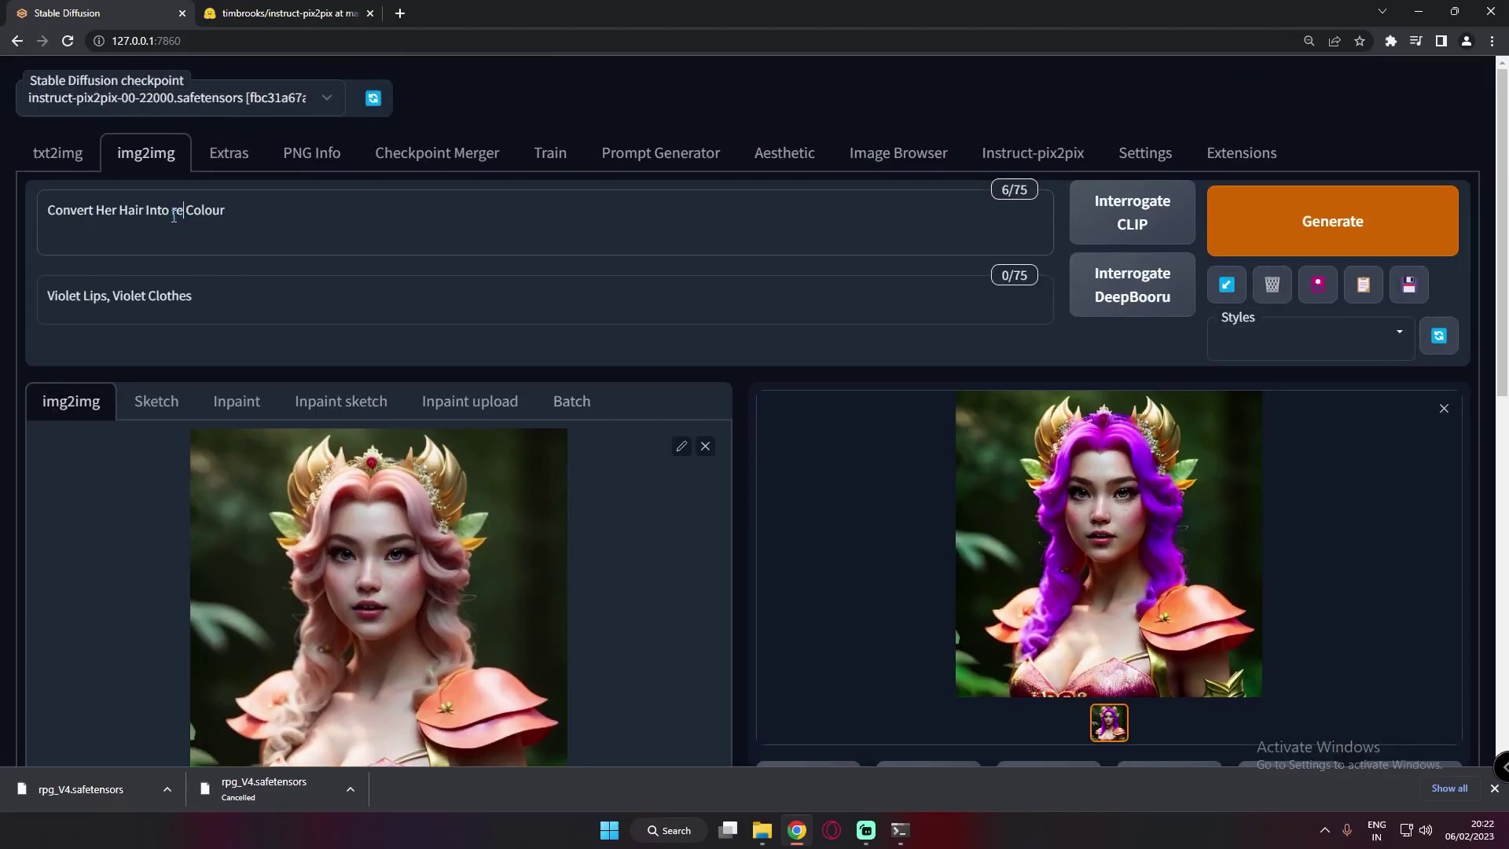
pyautogui.moveTo(143, 301); pyautogui.dragTo(46, 296)
pyautogui.write('red')
pyautogui.write('red')
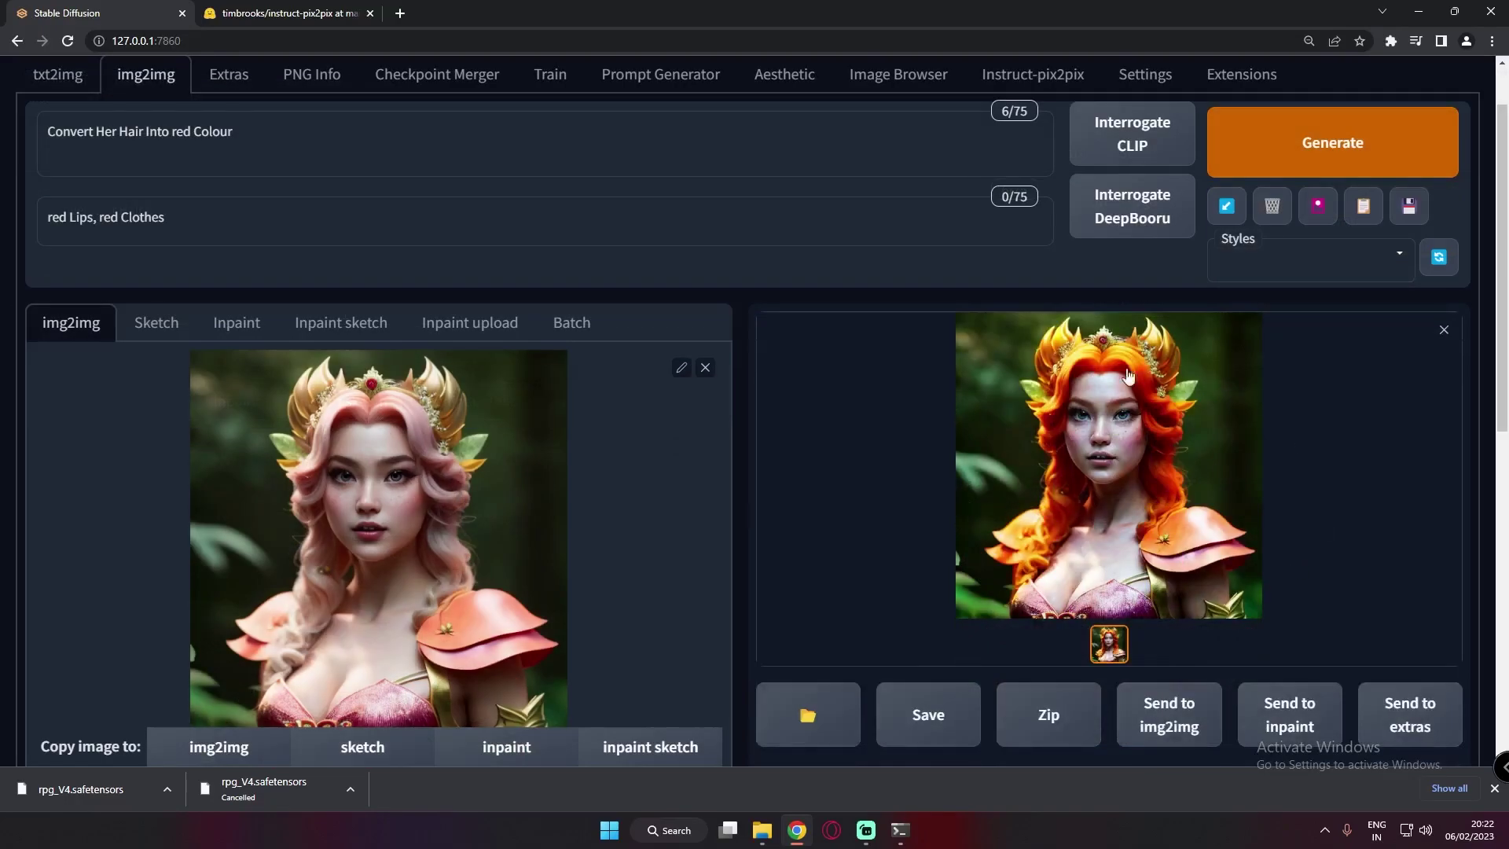
# Inspect the portrait generated from the red hair prompt in the enlarged preview, closing it when done
pyautogui.click(1115, 425)
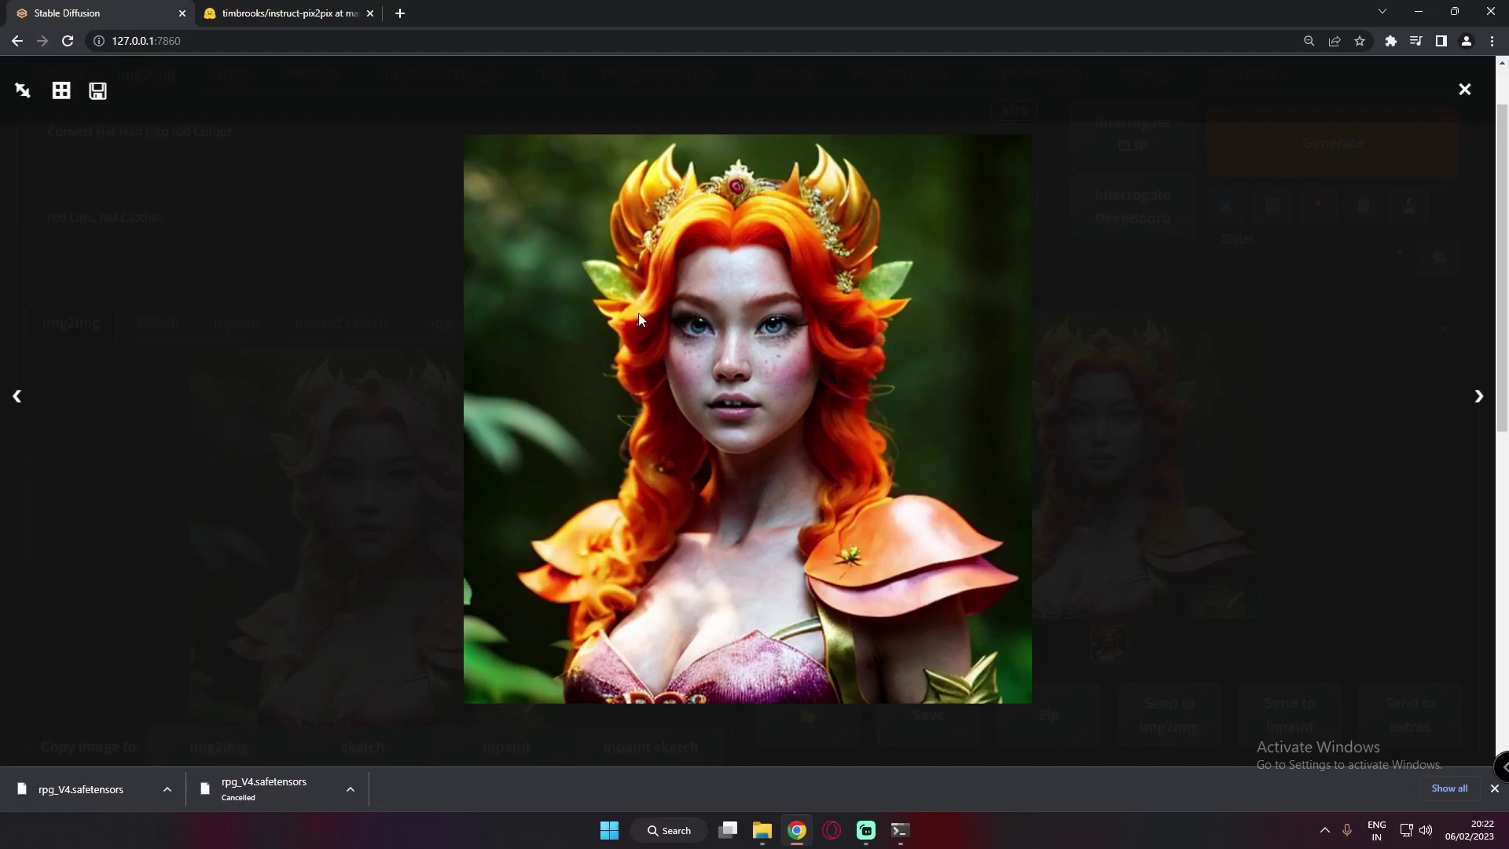
pyautogui.click(1345, 476)
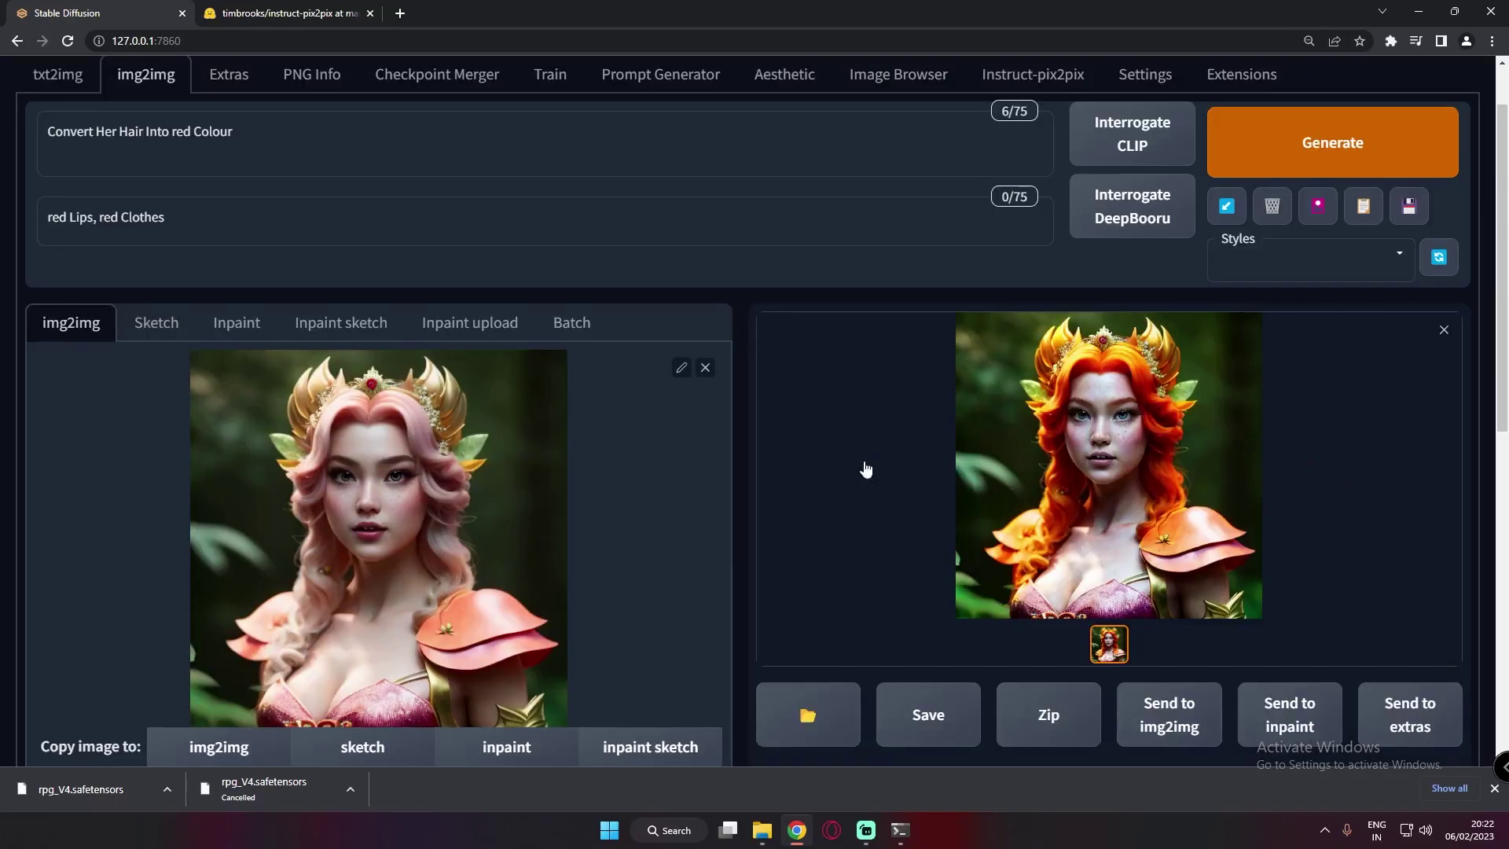
pyautogui.scroll(1, 864, 472)
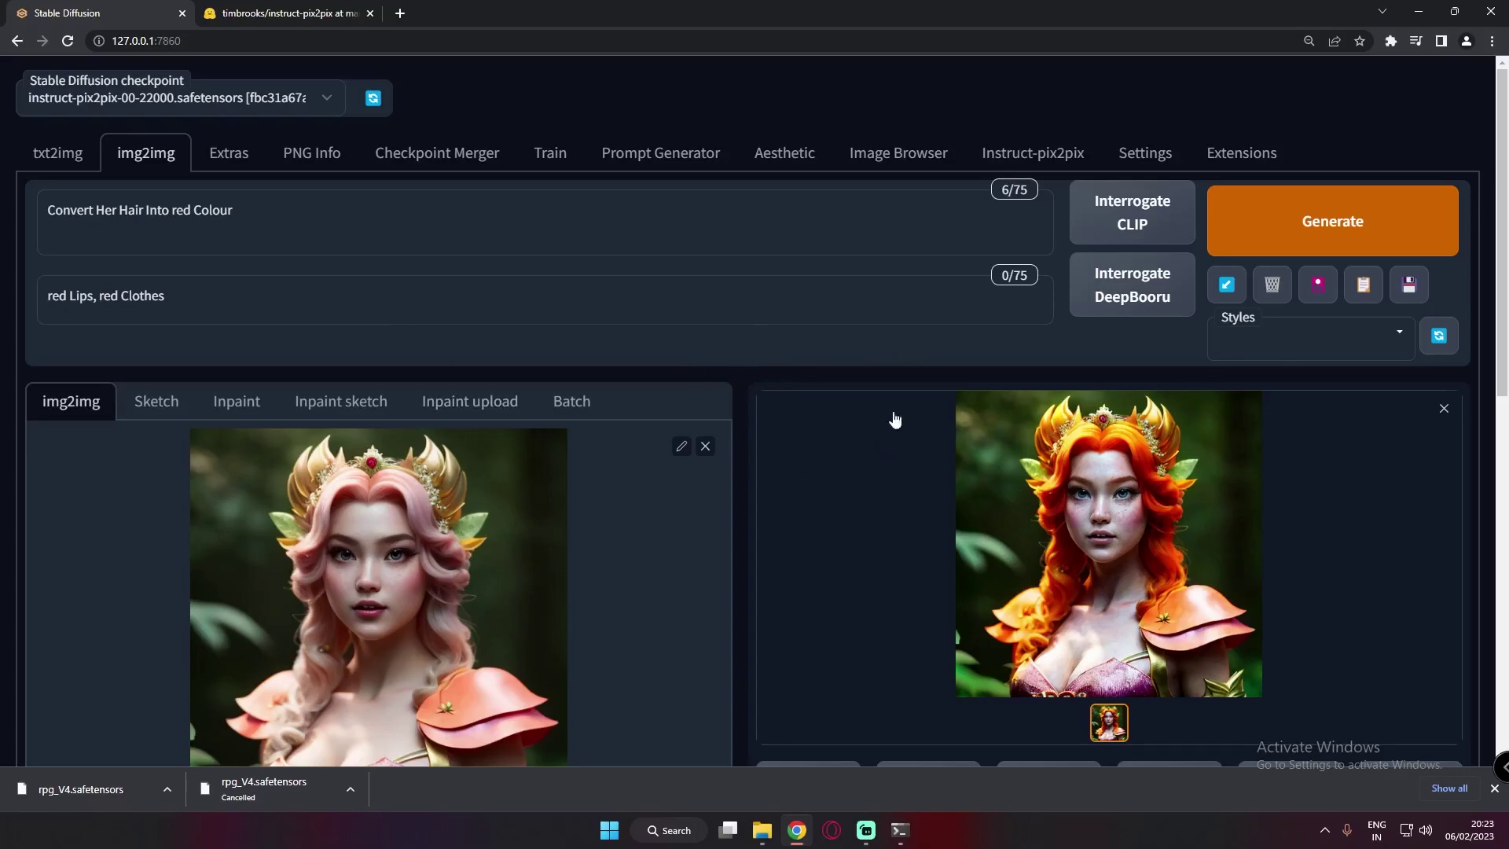
pyautogui.click(1108, 534)
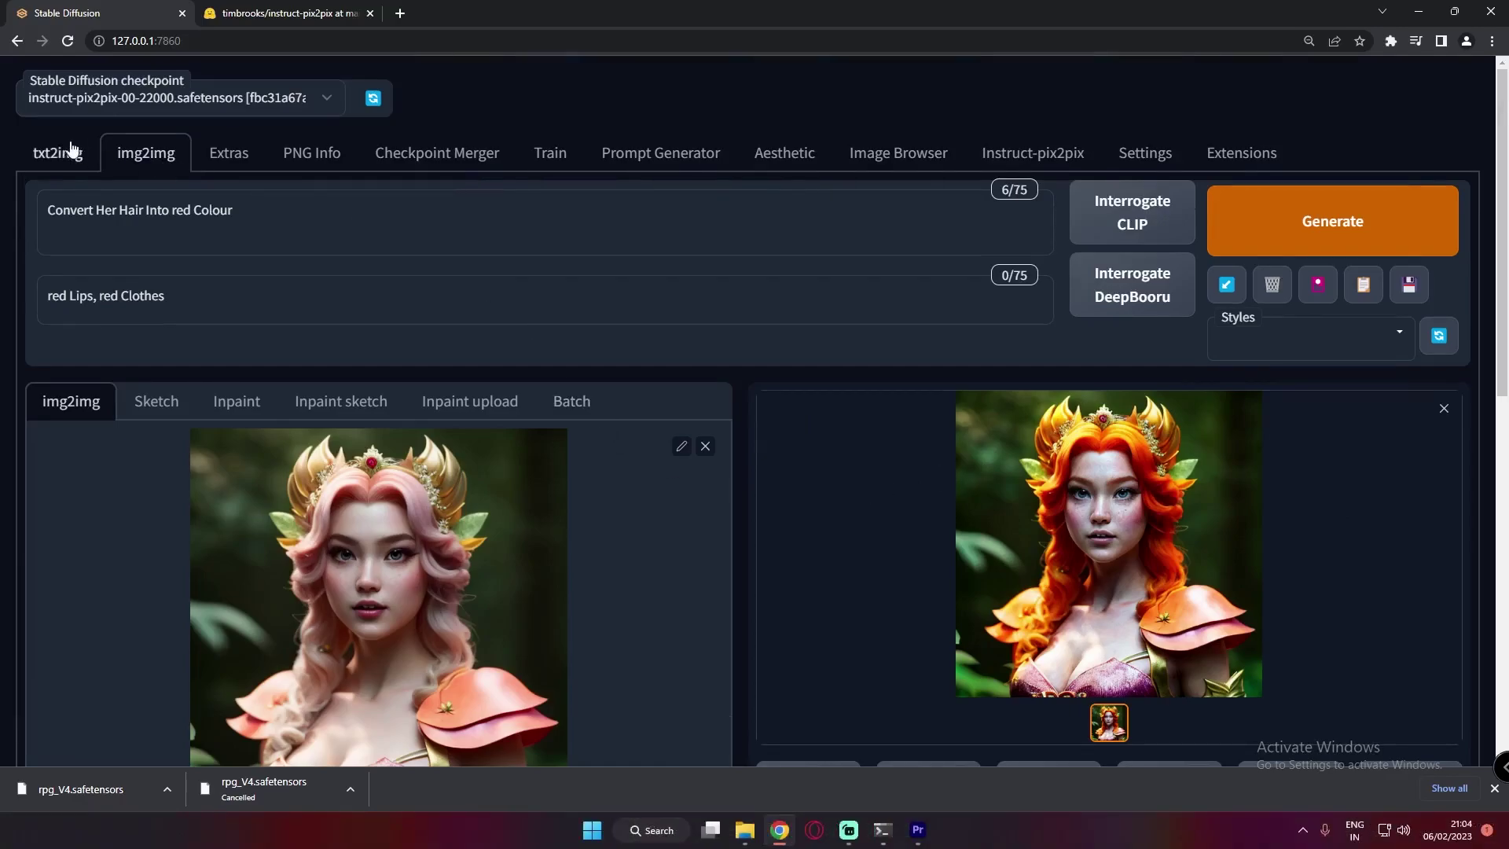
# Review the source portrait, the red-hair result, the prompts and the generation settings on the img2img page
pyautogui.scroll(-6, 696, 519)
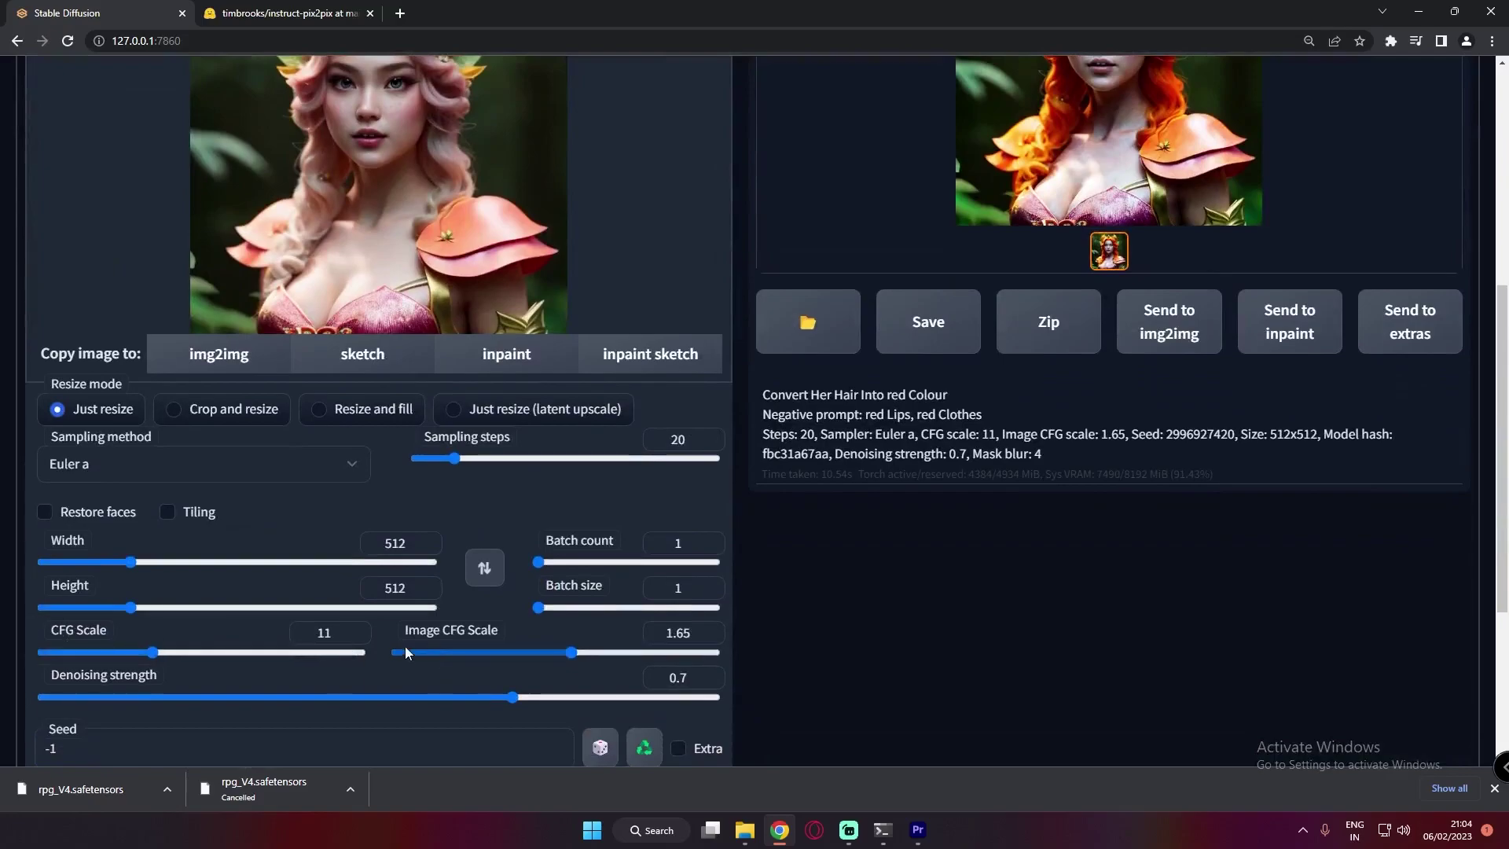
pyautogui.scroll(6, 539, 638)
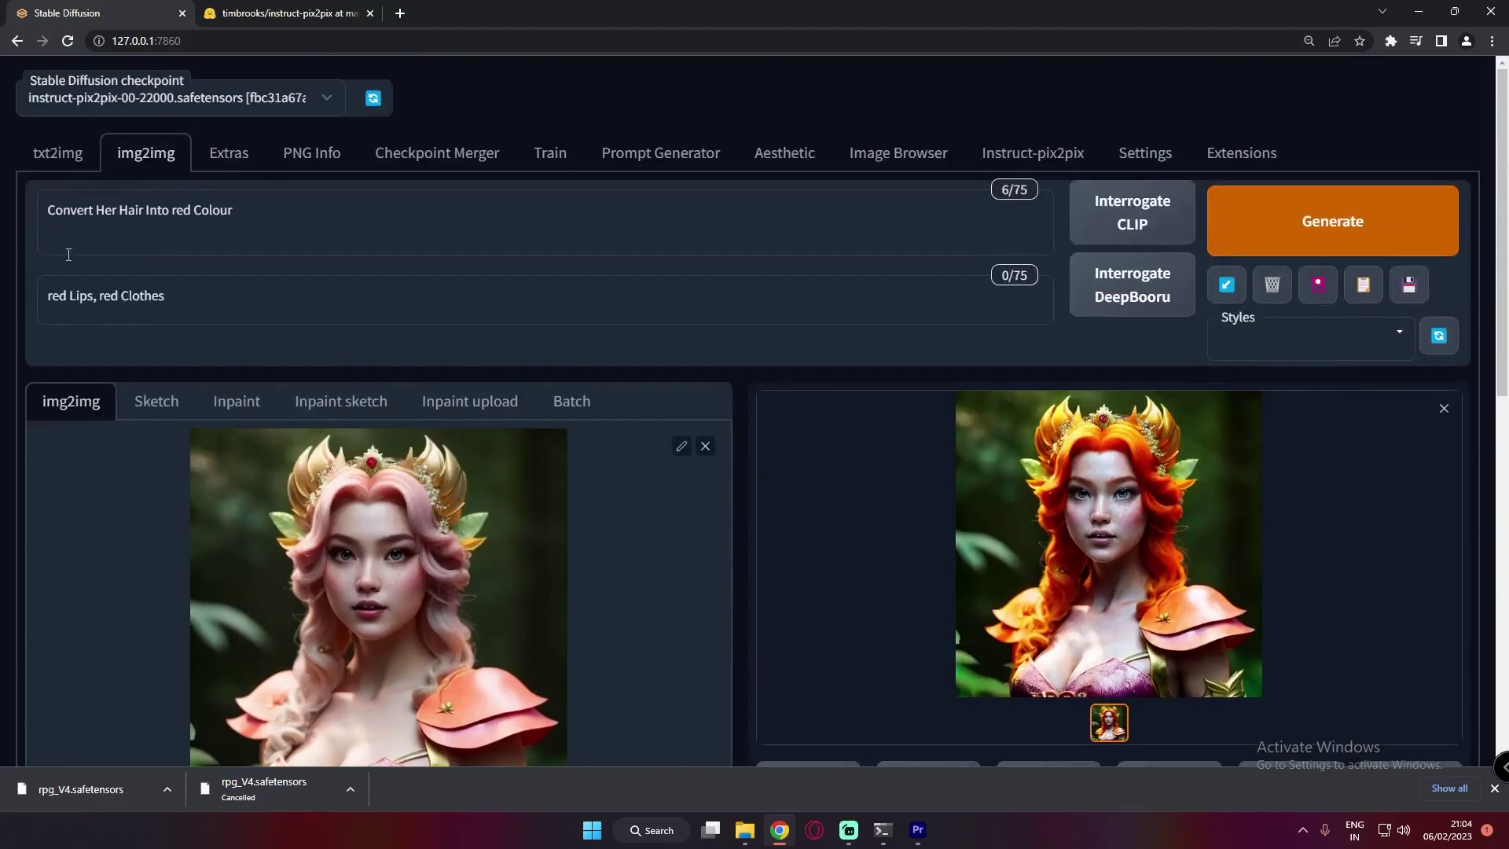
pyautogui.scroll(-1, 409, 314)
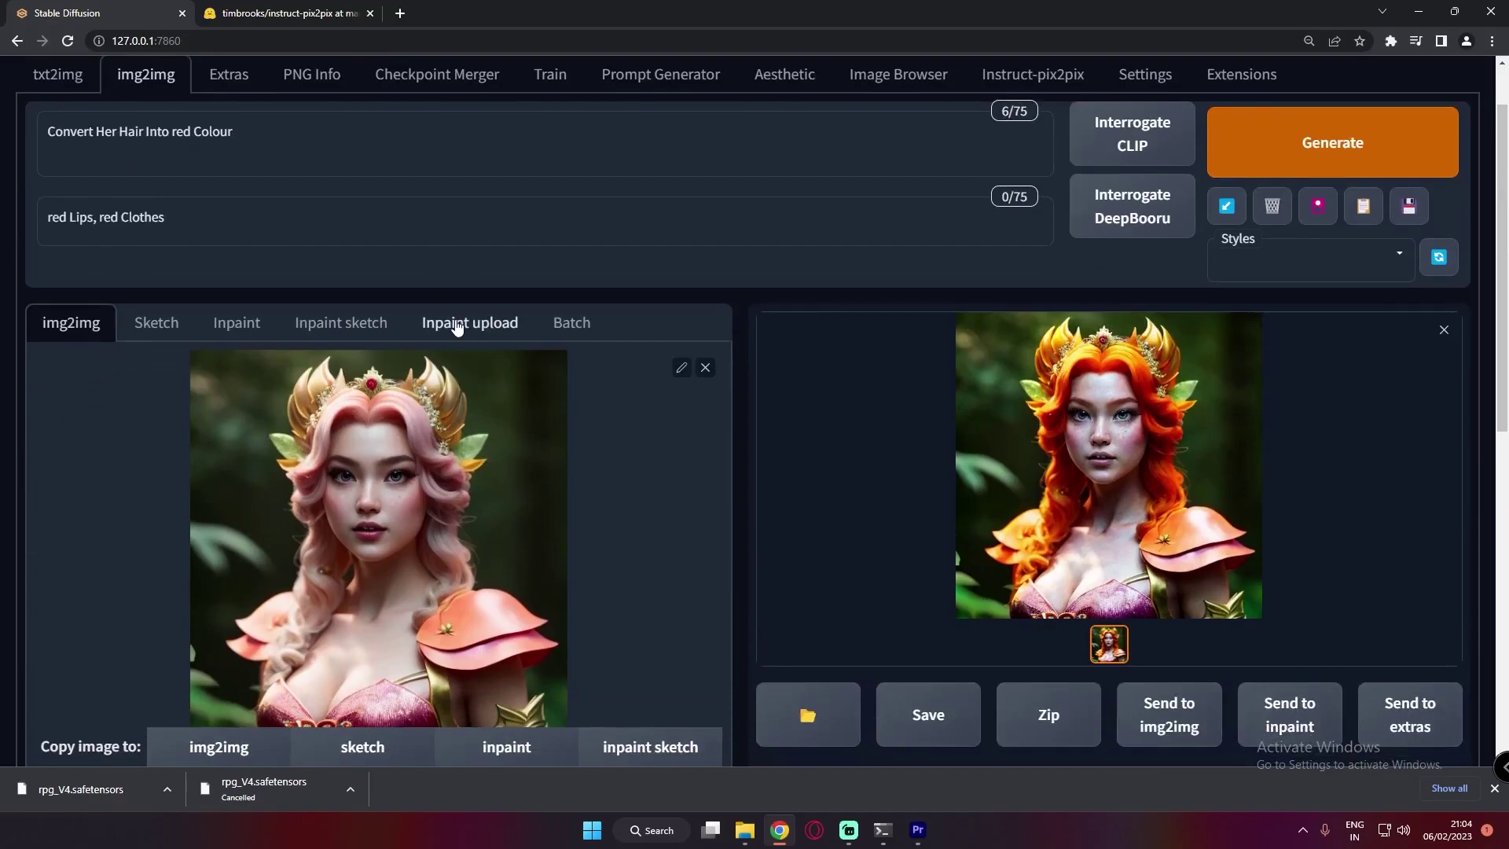
pyautogui.scroll(-1, 488, 399)
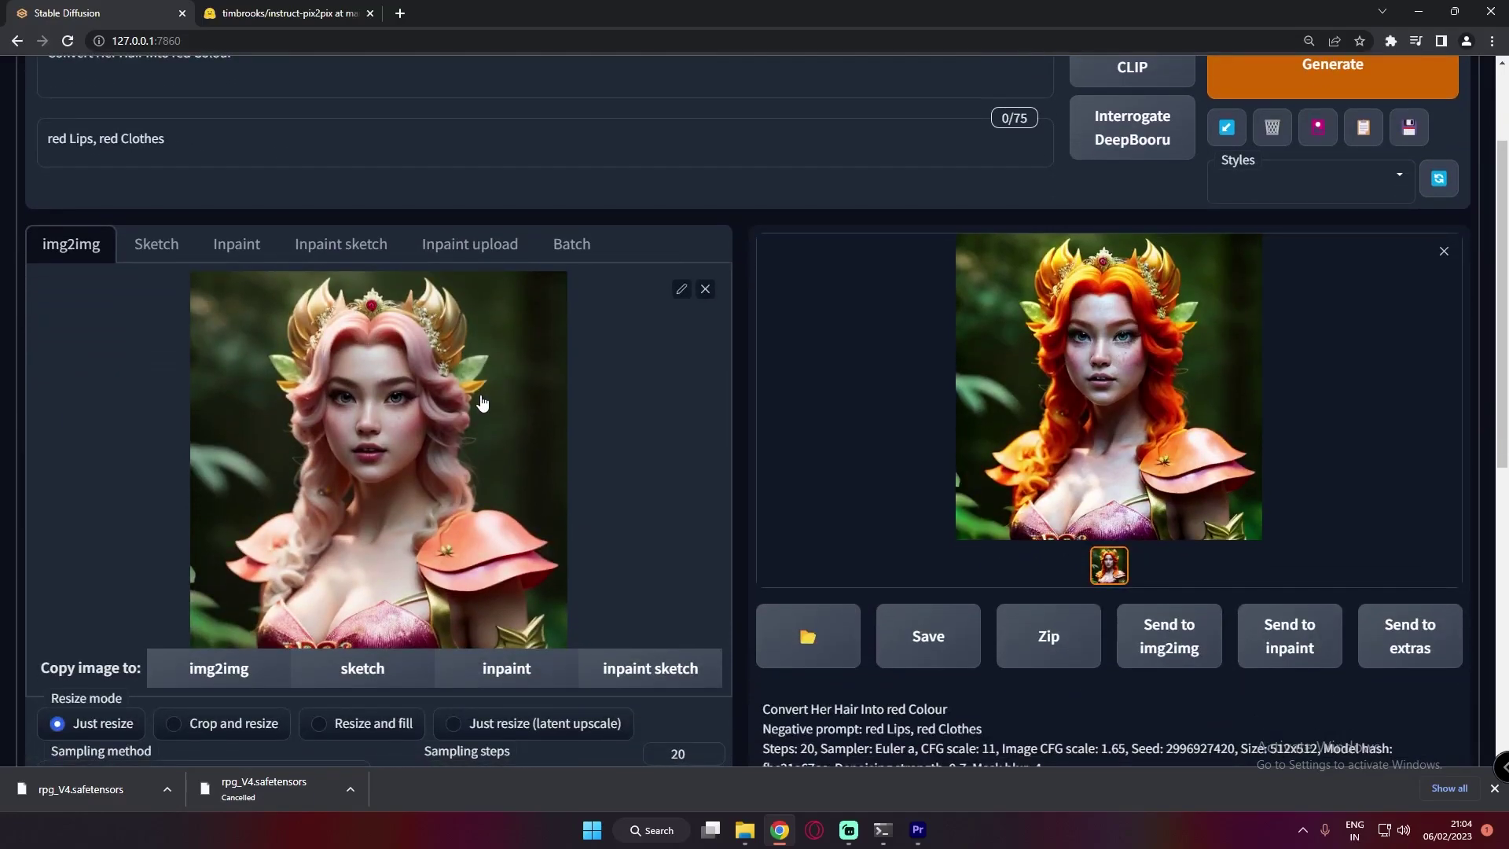
pyautogui.scroll(-3, 546, 422)
pyautogui.scroll(-1, 545, 422)
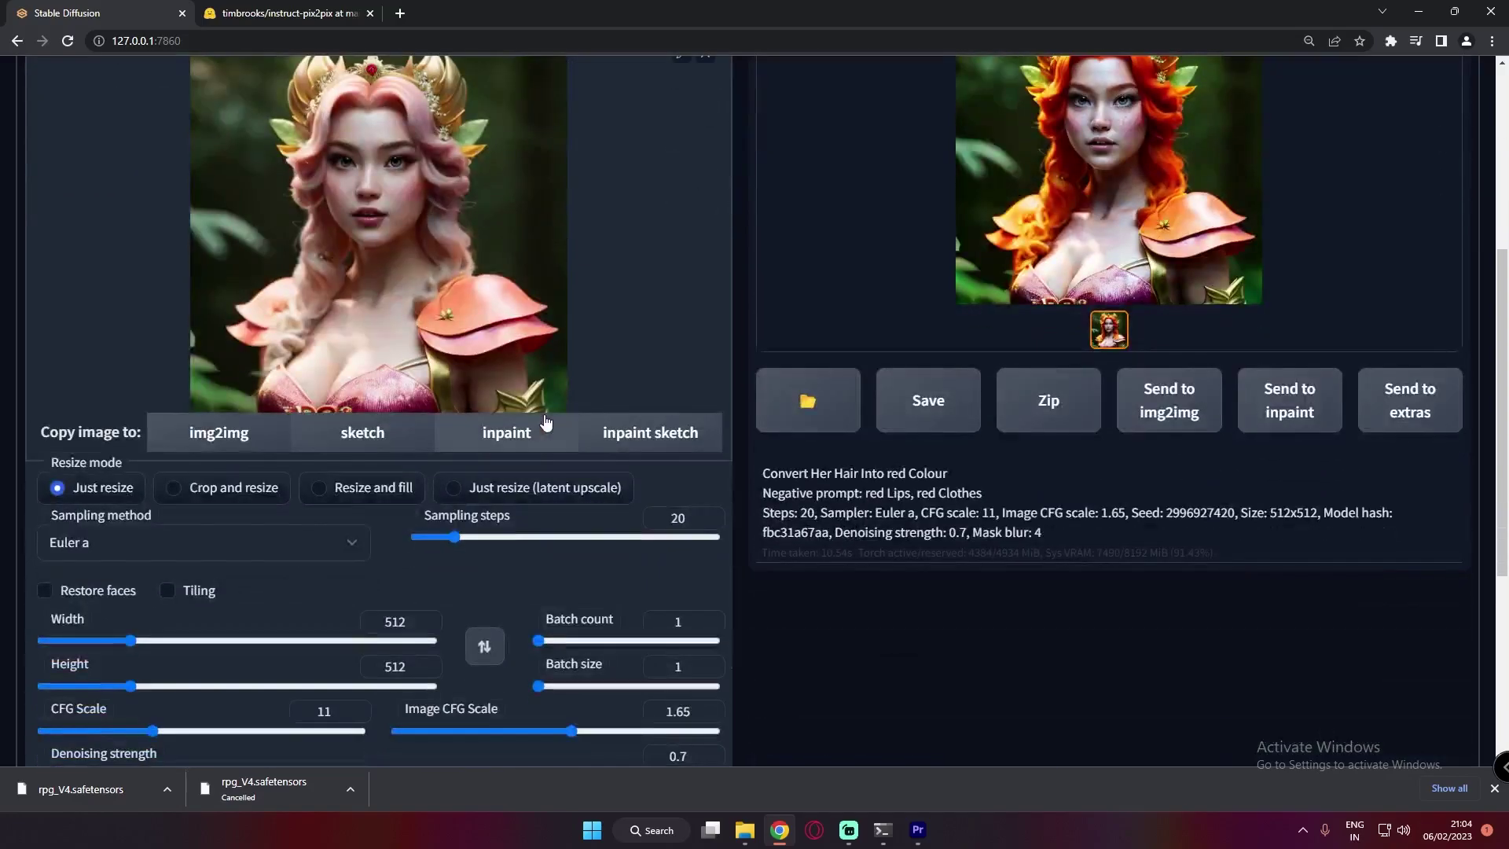
pyautogui.scroll(5, 545, 422)
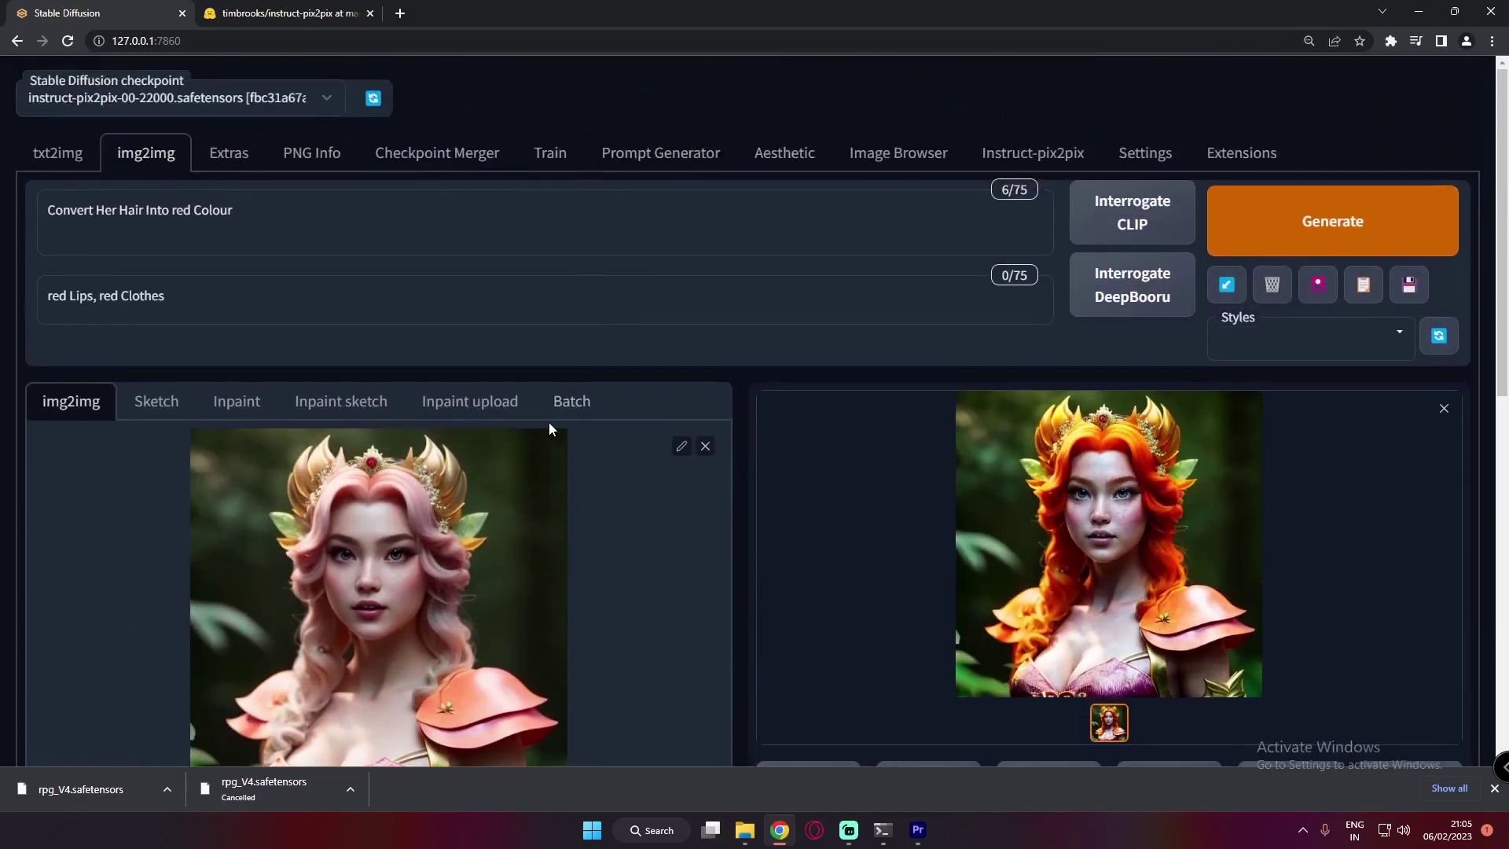